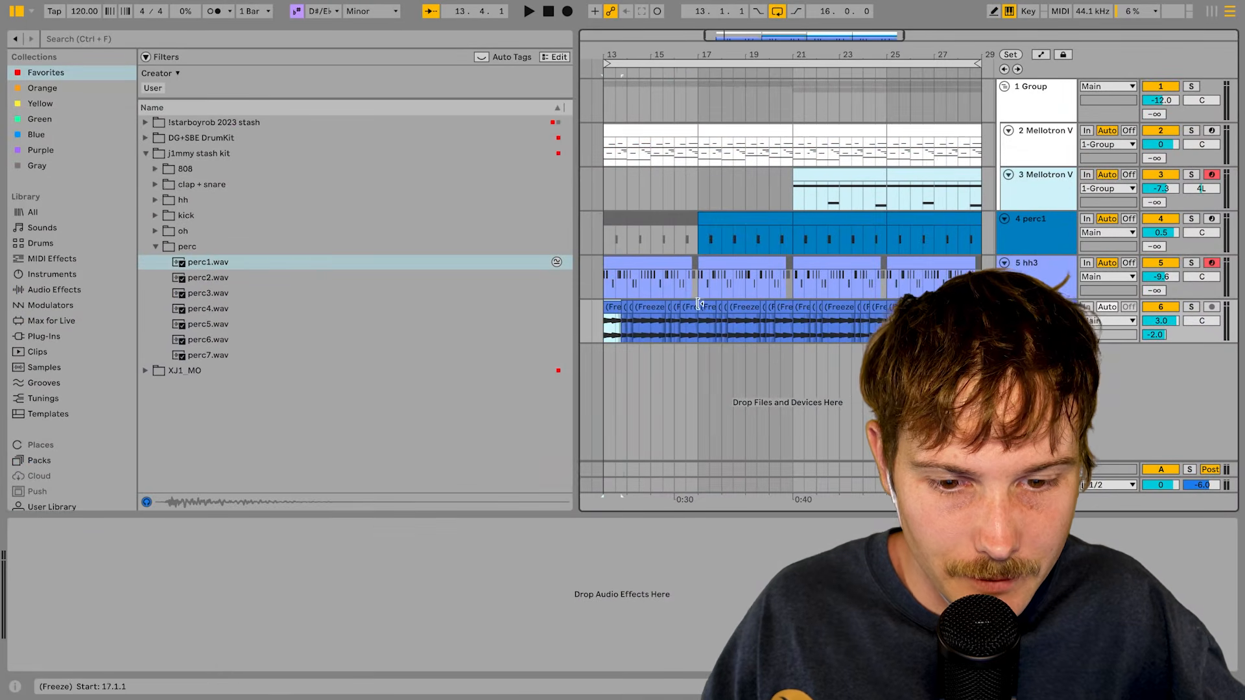
- Loop the first four bars of frozen clips on the 8085 track, bars 13 to 17, to audition them
left_click(692, 306, "shift")
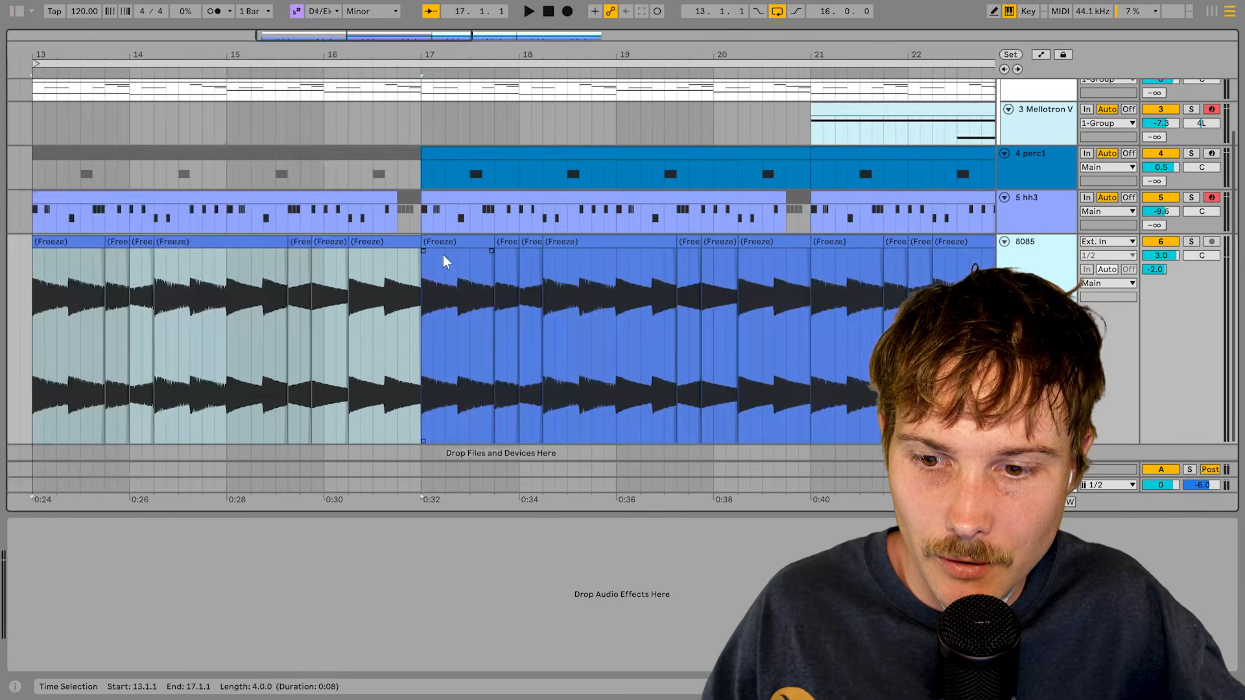
scroll(442, 255, "left", 5)
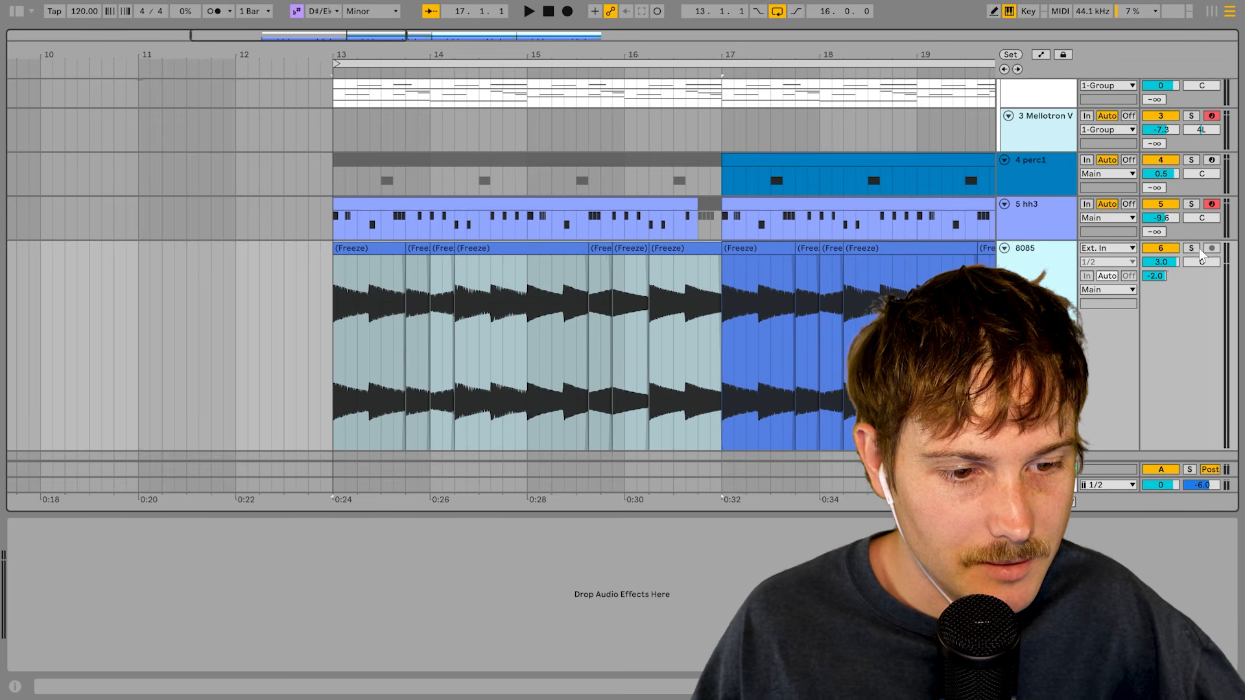
left_click(362, 248)
left_click(707, 248, "shift")
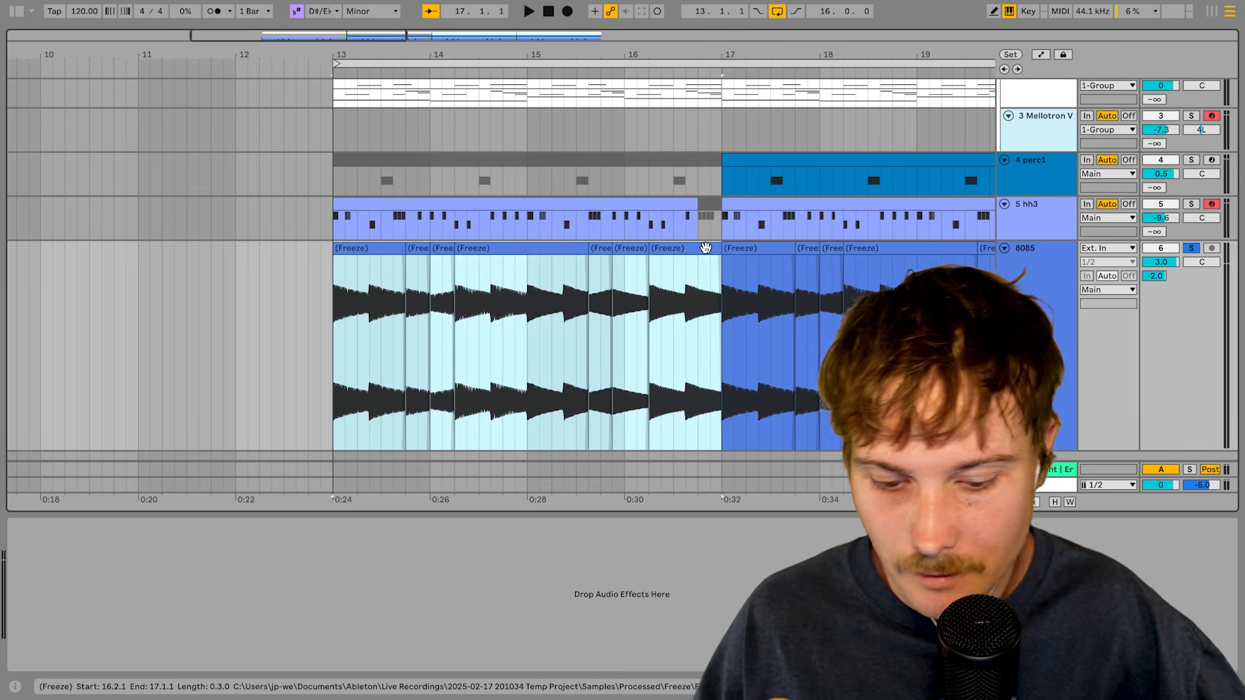
key("ctrl+l")
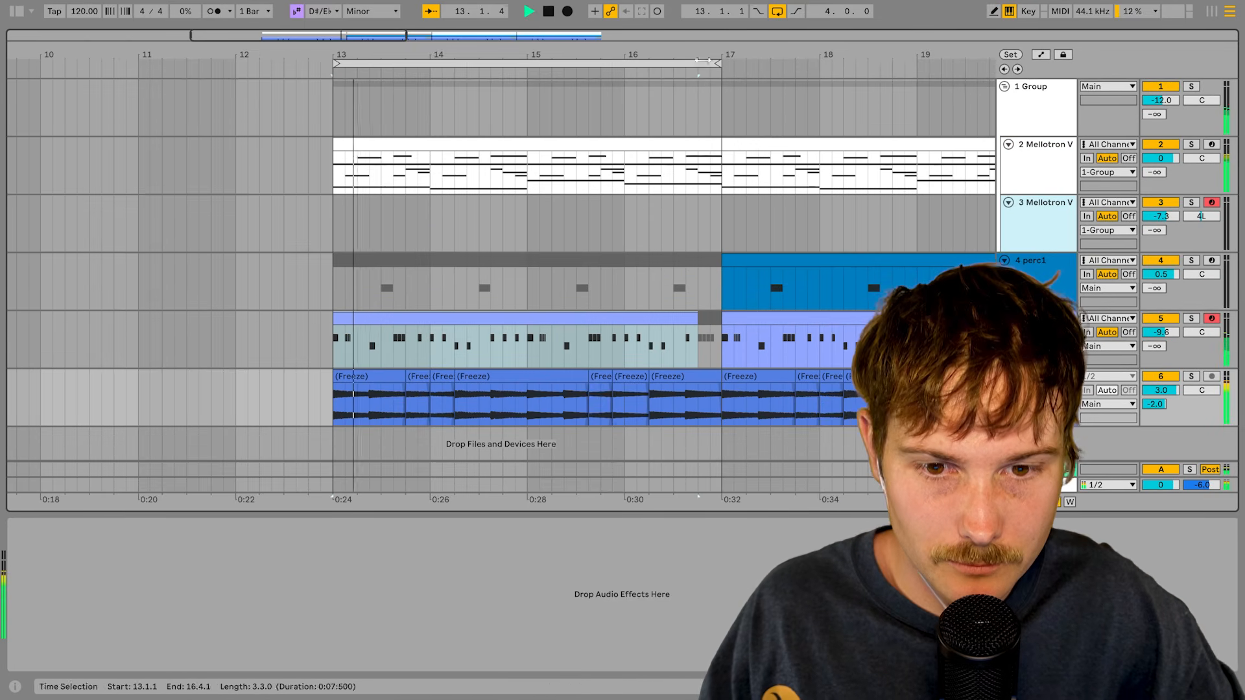
- Loop the Mellotron V clips on track 2 from bar 13 to 29 for playback and display the Group track's effects
right_click(647, 62)
left_click(663, 70)
left_click_drag(673, 55, 338, 22)
left_click(279, 144)
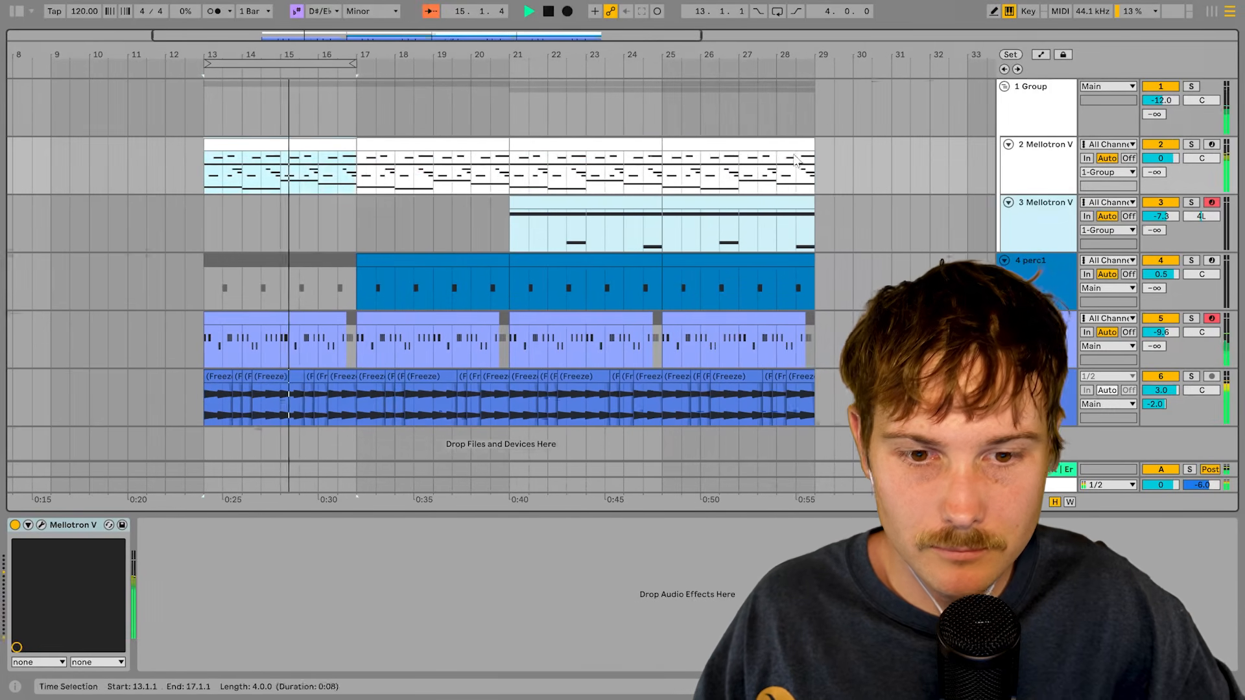
left_click(780, 145, "shift")
key("ctrl+l")
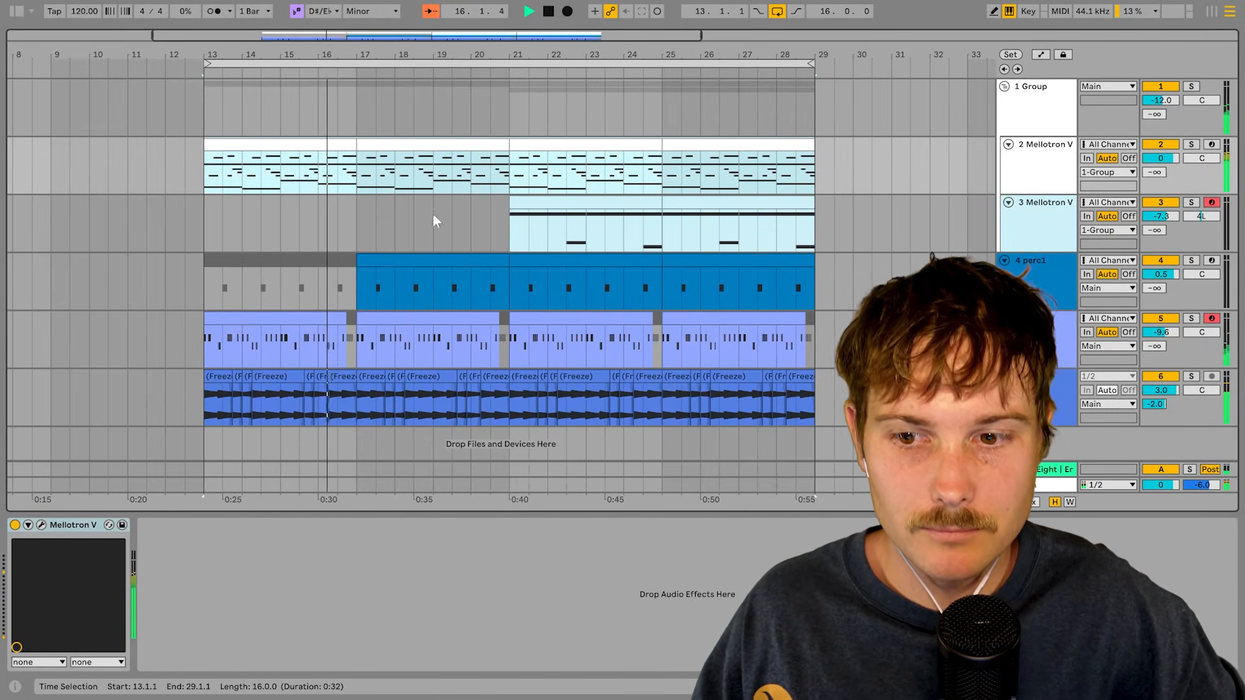
left_click(205, 112)
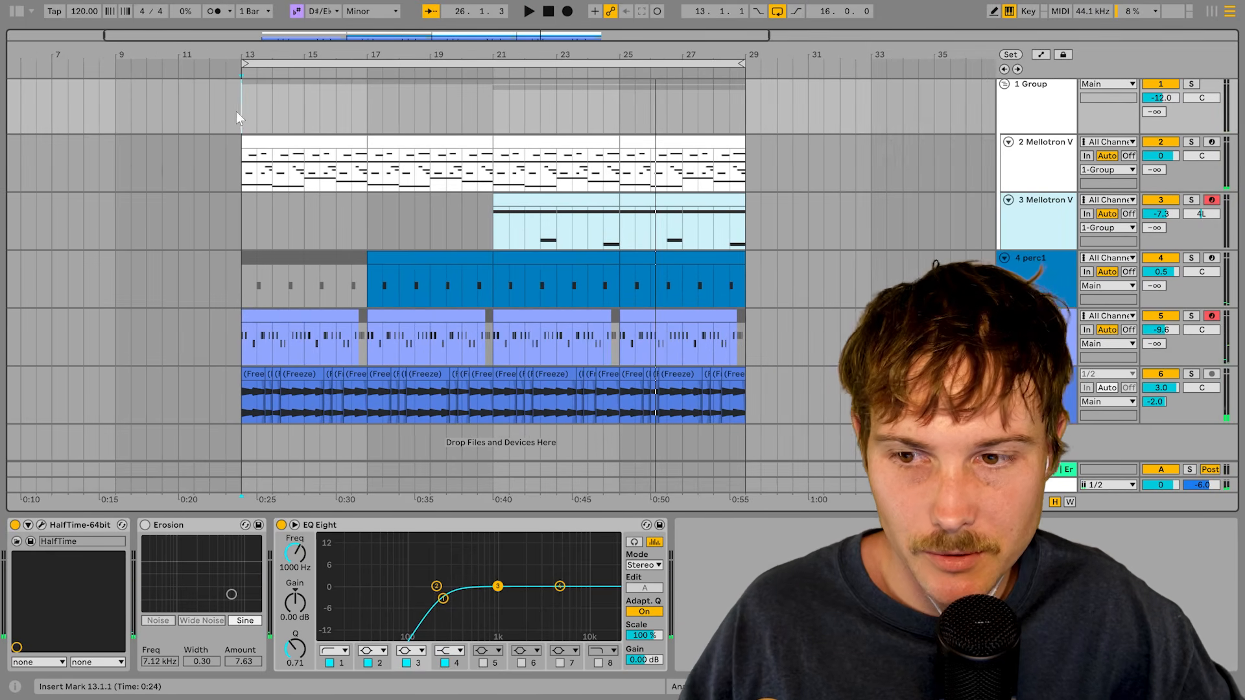
- Create a new Live Set and show its empty arrangement around bar 33 alongside the browser
left_click(18, 0)
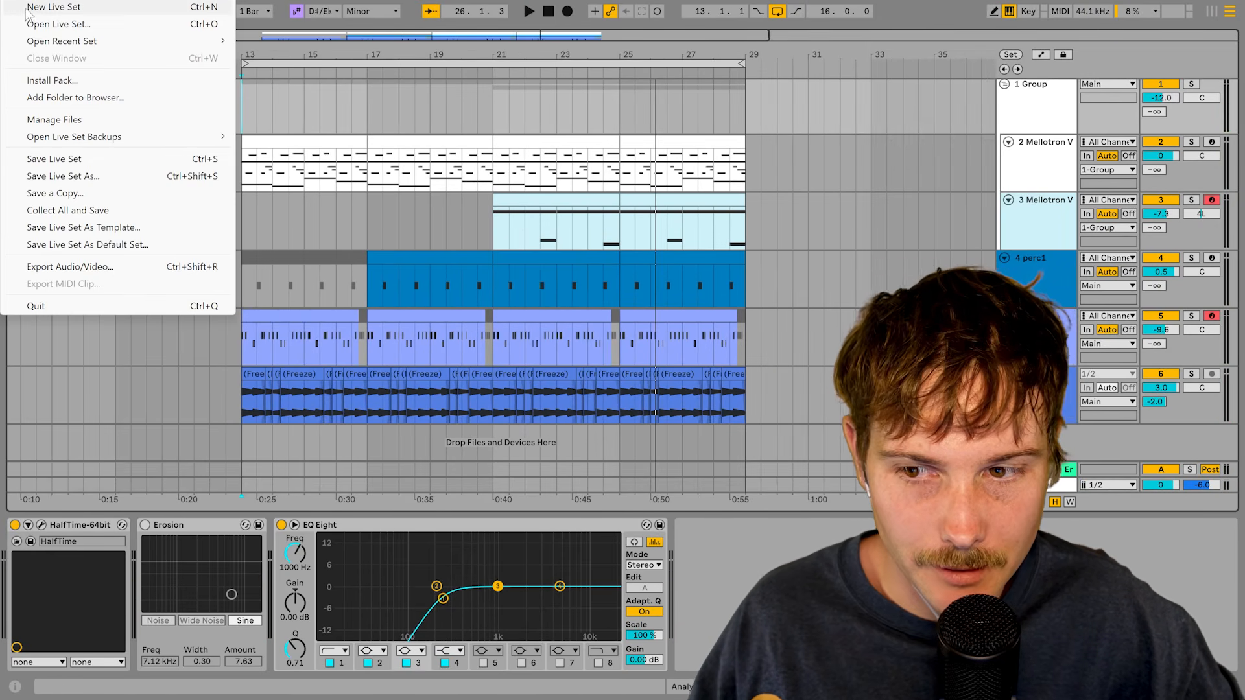
mouse_move(65, 40)
left_click(563, 271)
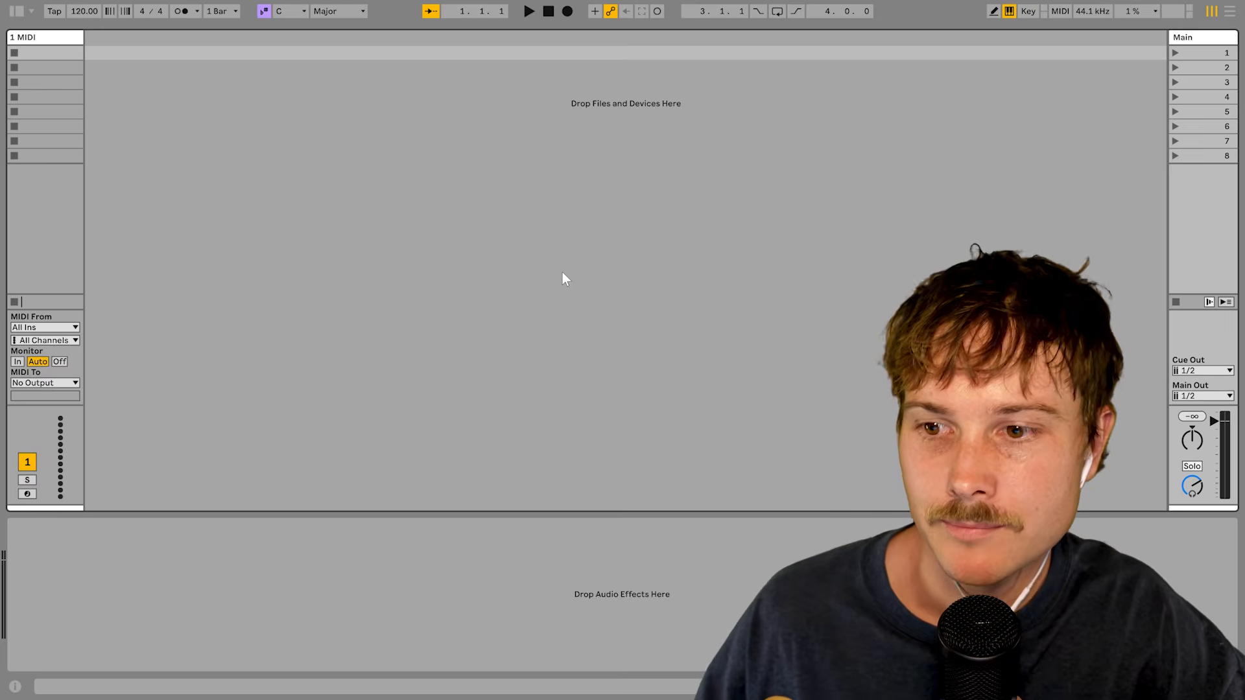
key("Tab")
left_click(15, 11)
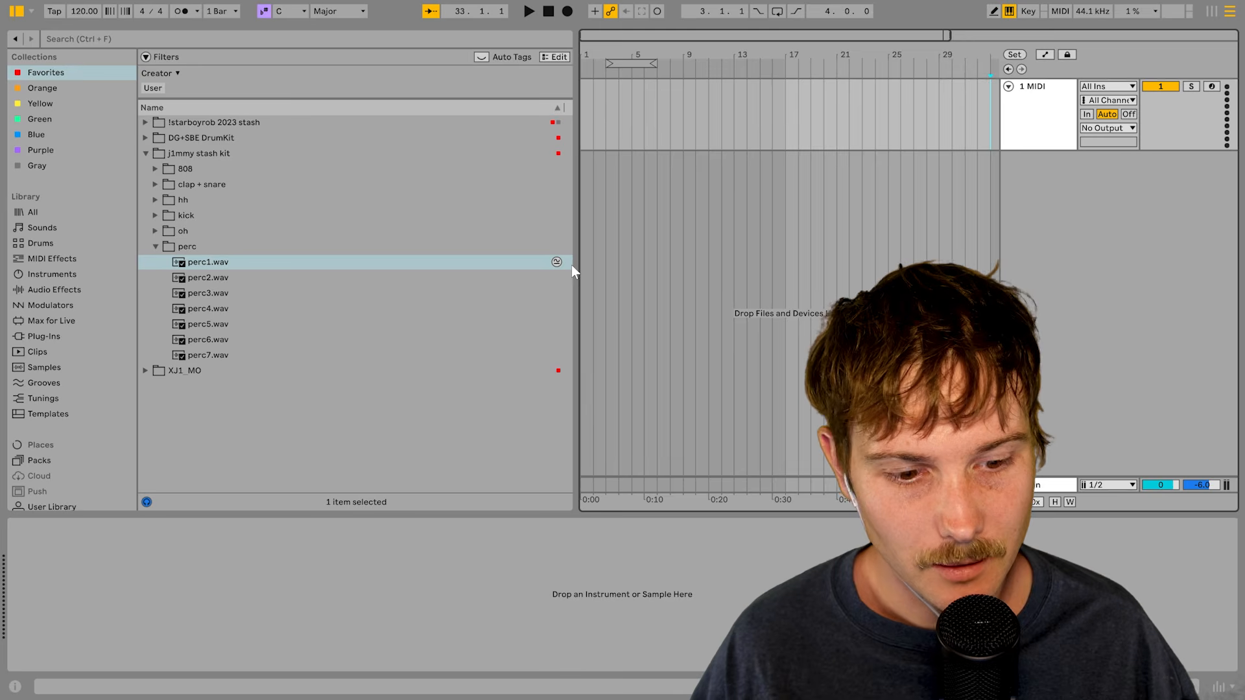
left_click_drag(657, 54, 648, 60)
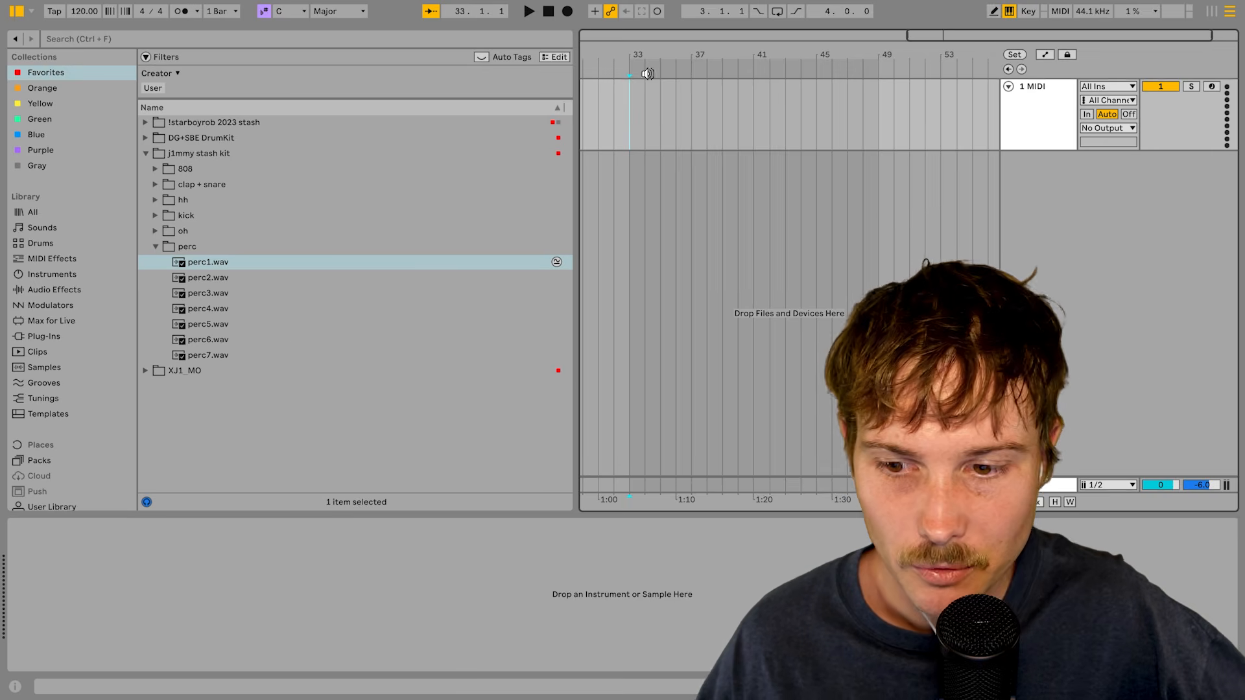
left_click(155, 246)
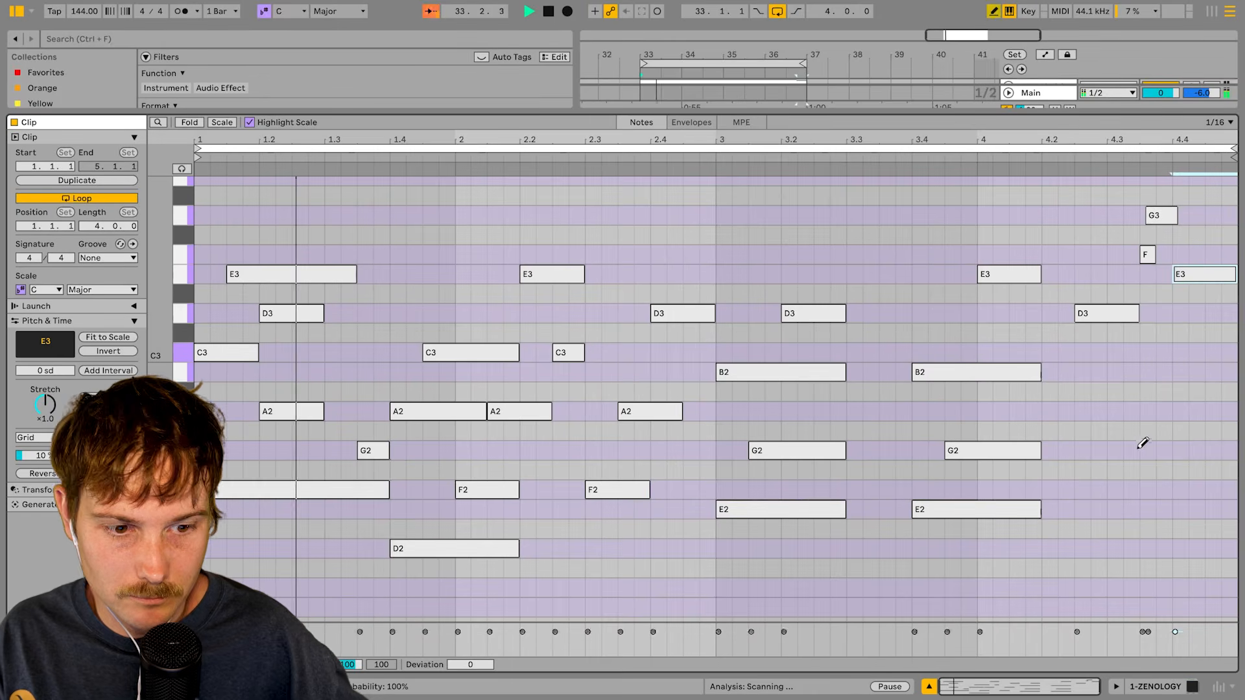
- Turn off Draw Mode and select the B2, G2 and E2 notes near beat 3.4 in the melody clip
key("b")
left_click_drag(947, 344, 1105, 545)
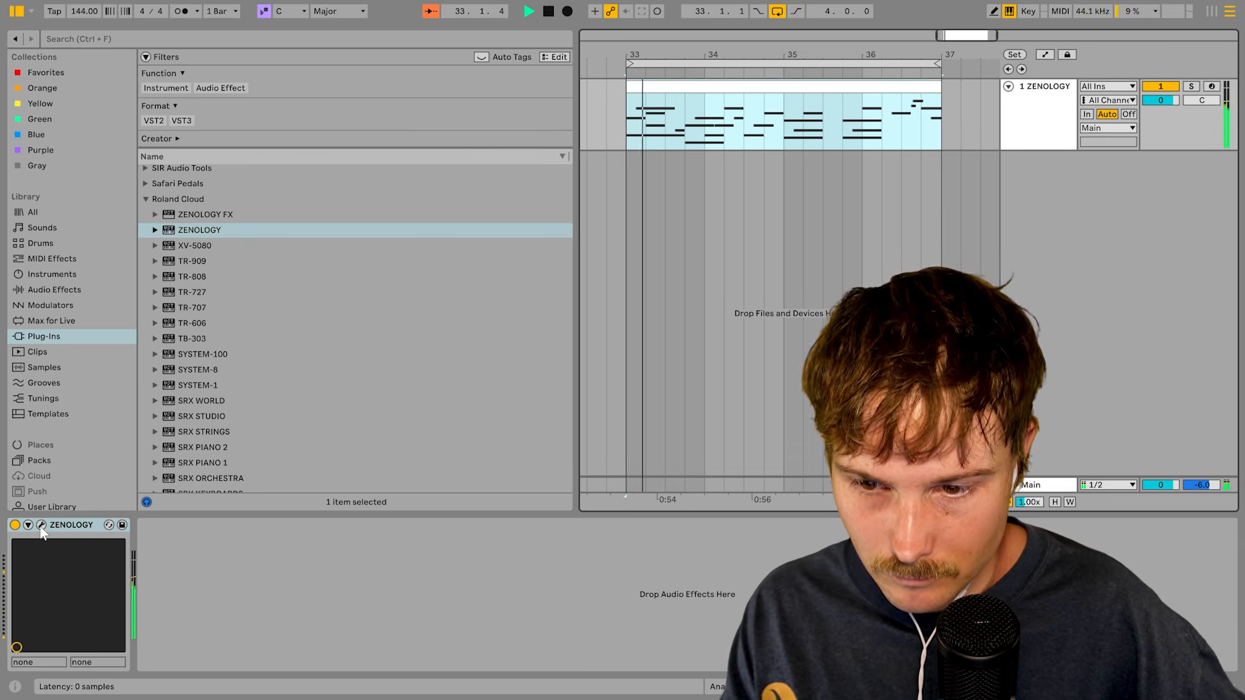
- Open the ZENOLOGY synth on track 1 and show its Edit page for the Icy Keys preset
left_click(41, 525)
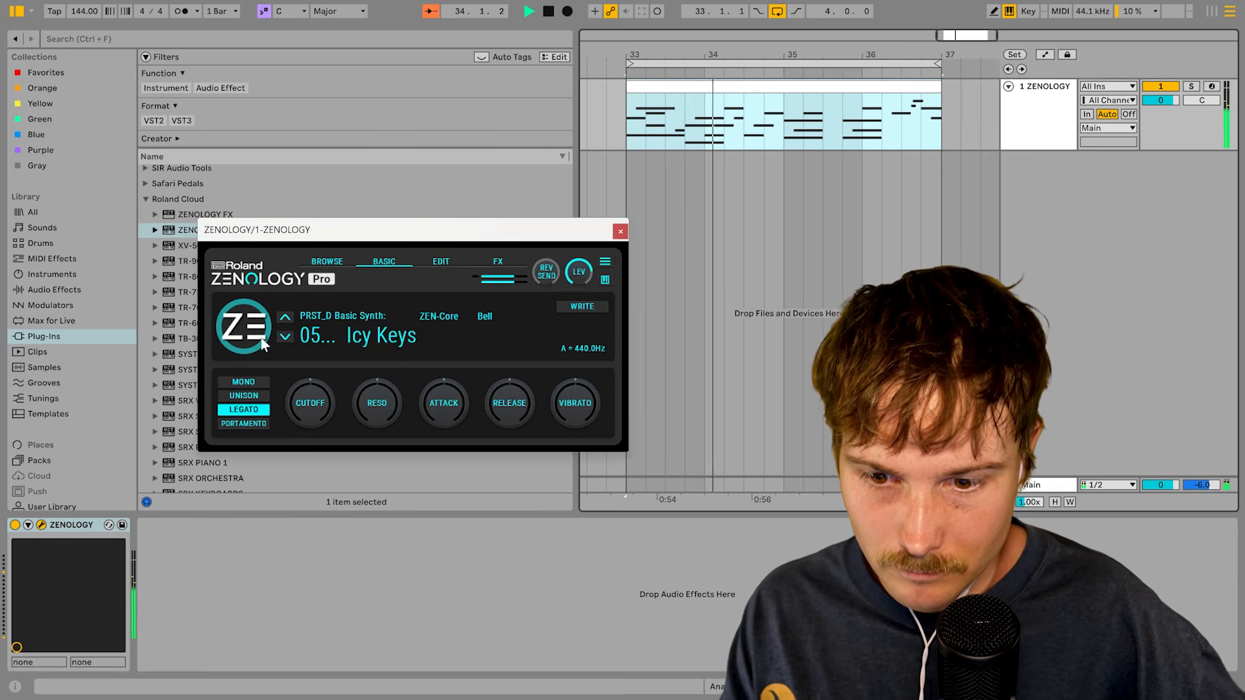
left_click(375, 341)
left_click_drag(530, 238, 505, 43)
left_click(475, 67)
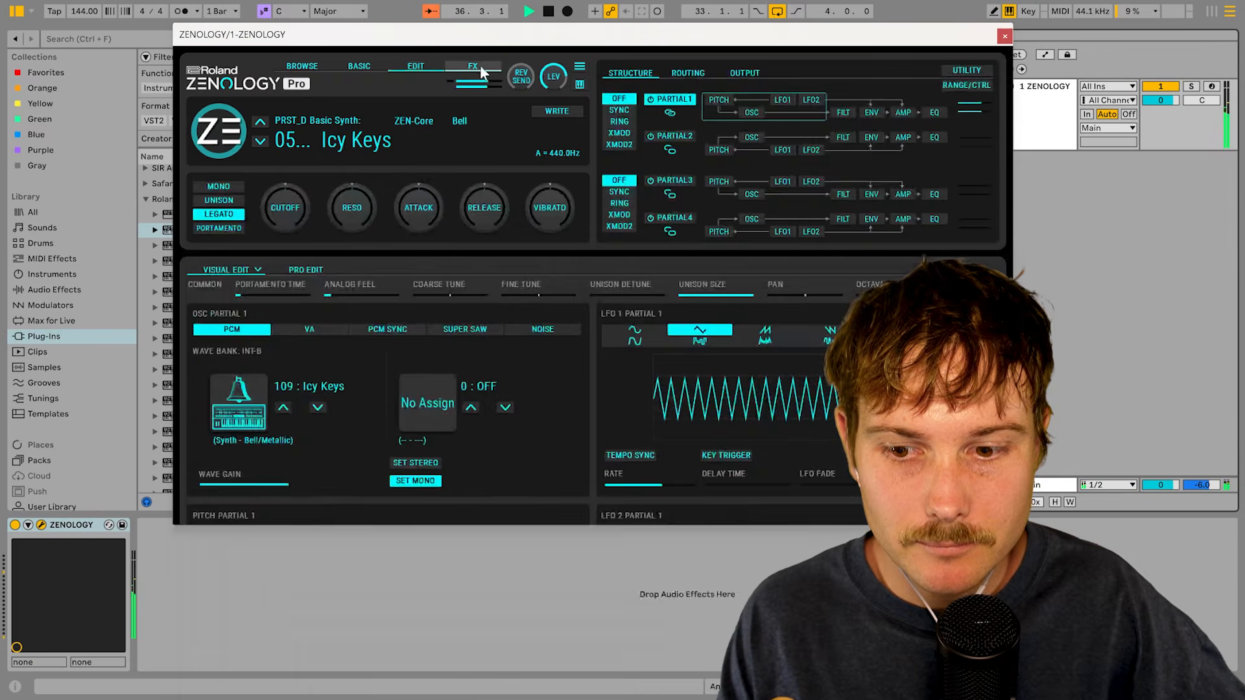
left_click(426, 63)
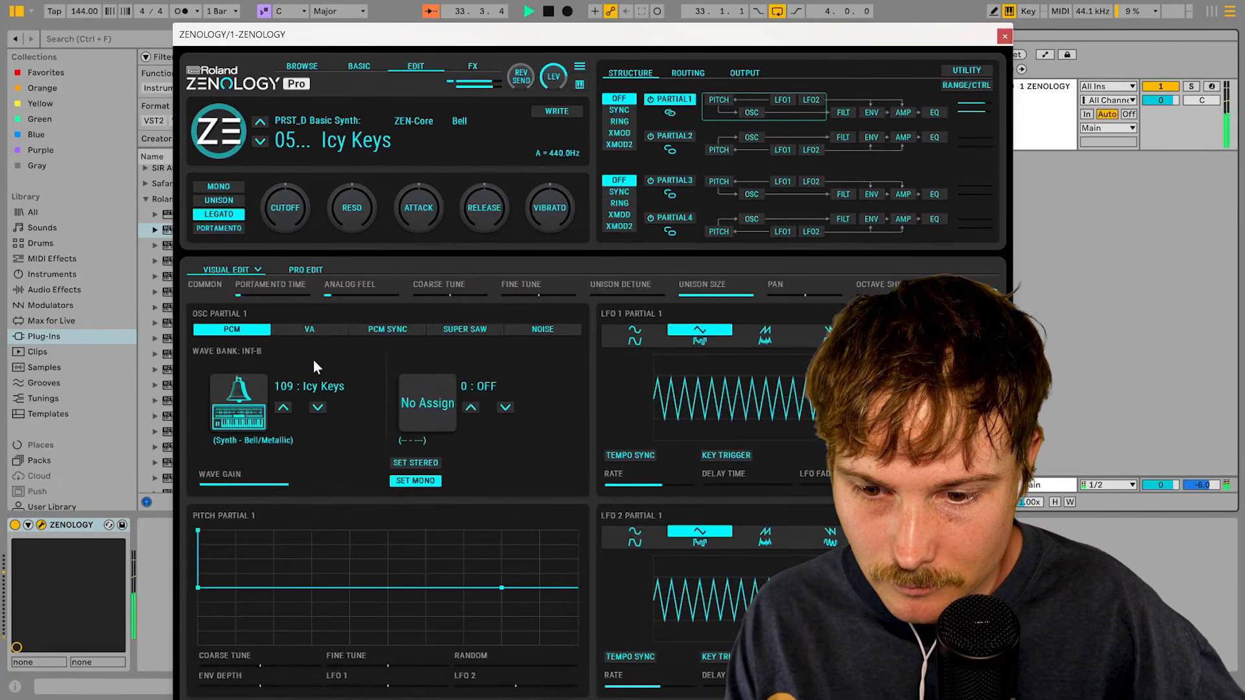
left_click_drag(486, 34, 496, 14)
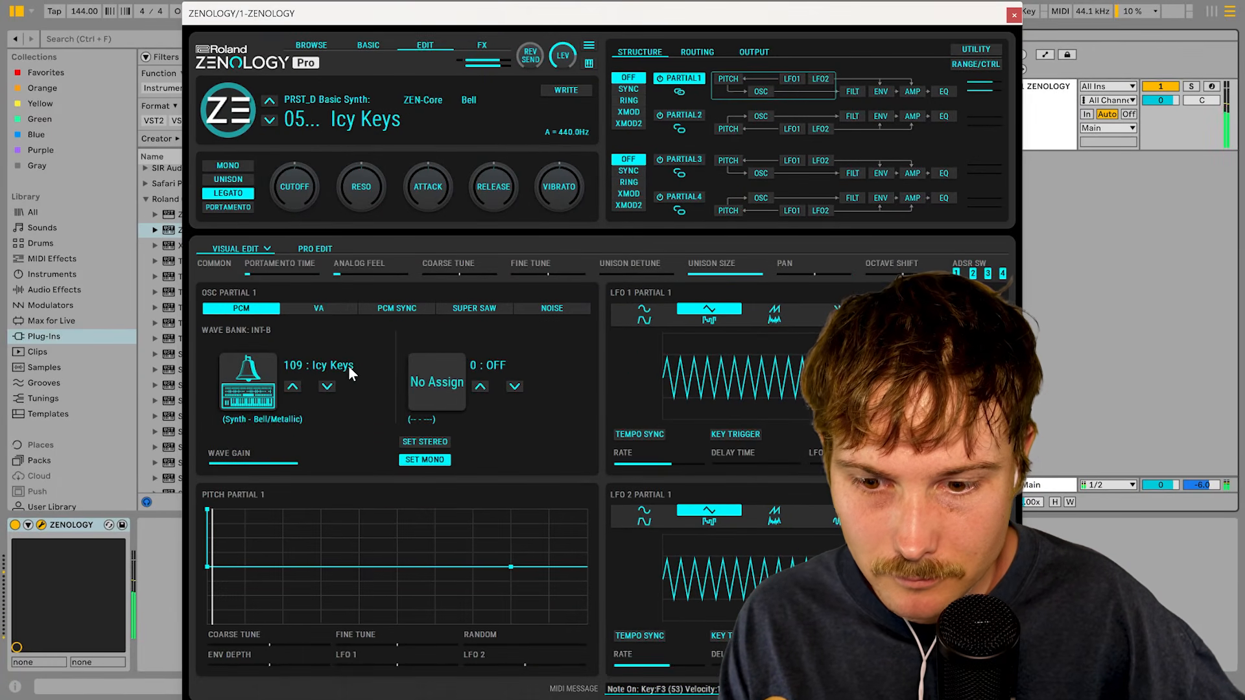
- Change the first OSC Partial 1 wave to 110: ChasingBells, keeping PCM as the oscillator type
left_click(327, 386)
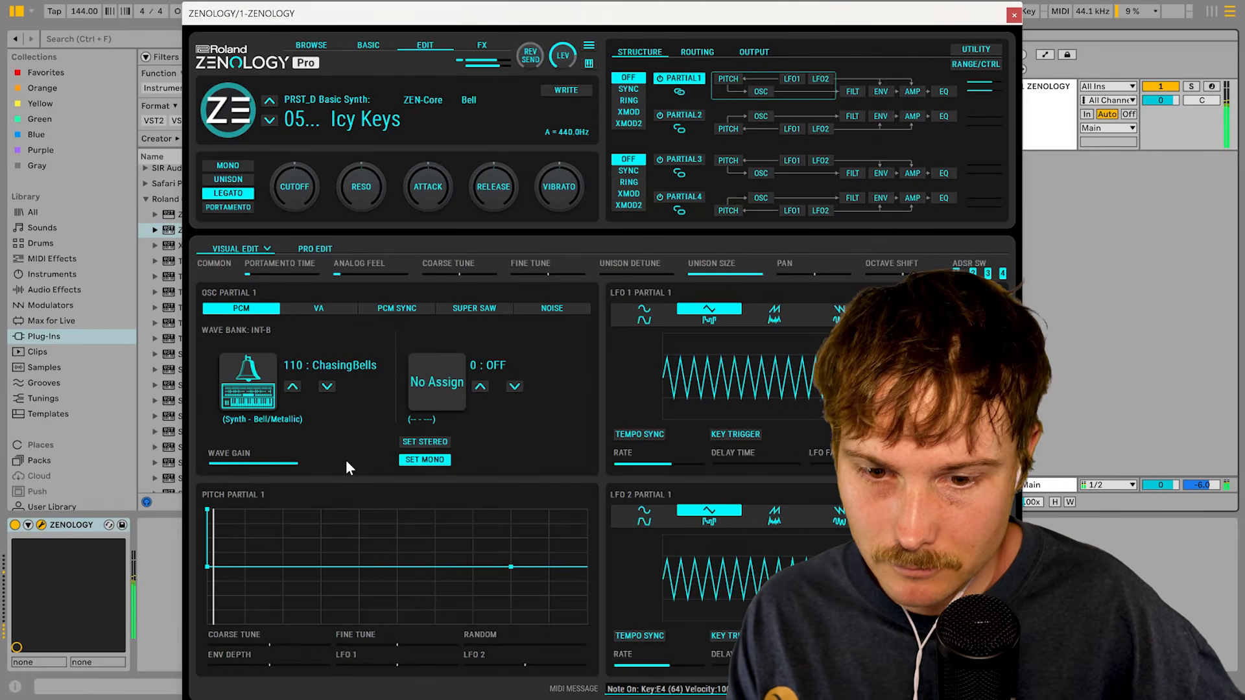
left_click(318, 308)
left_click(256, 311)
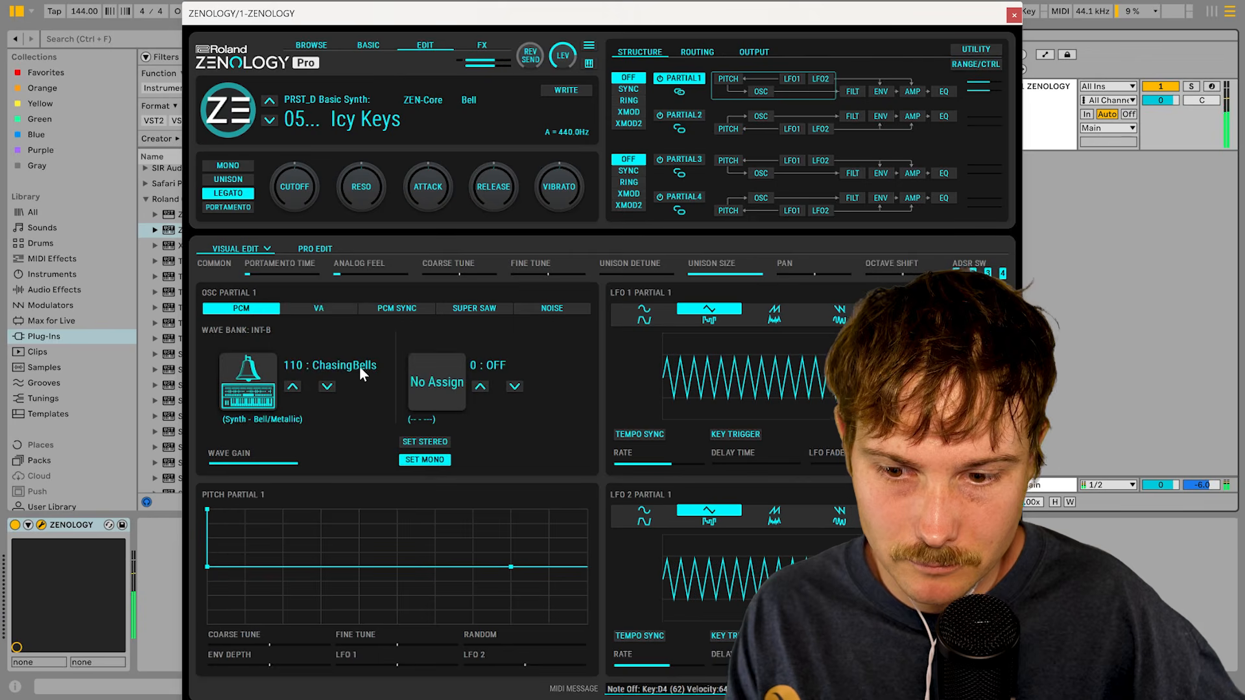
left_click(448, 400)
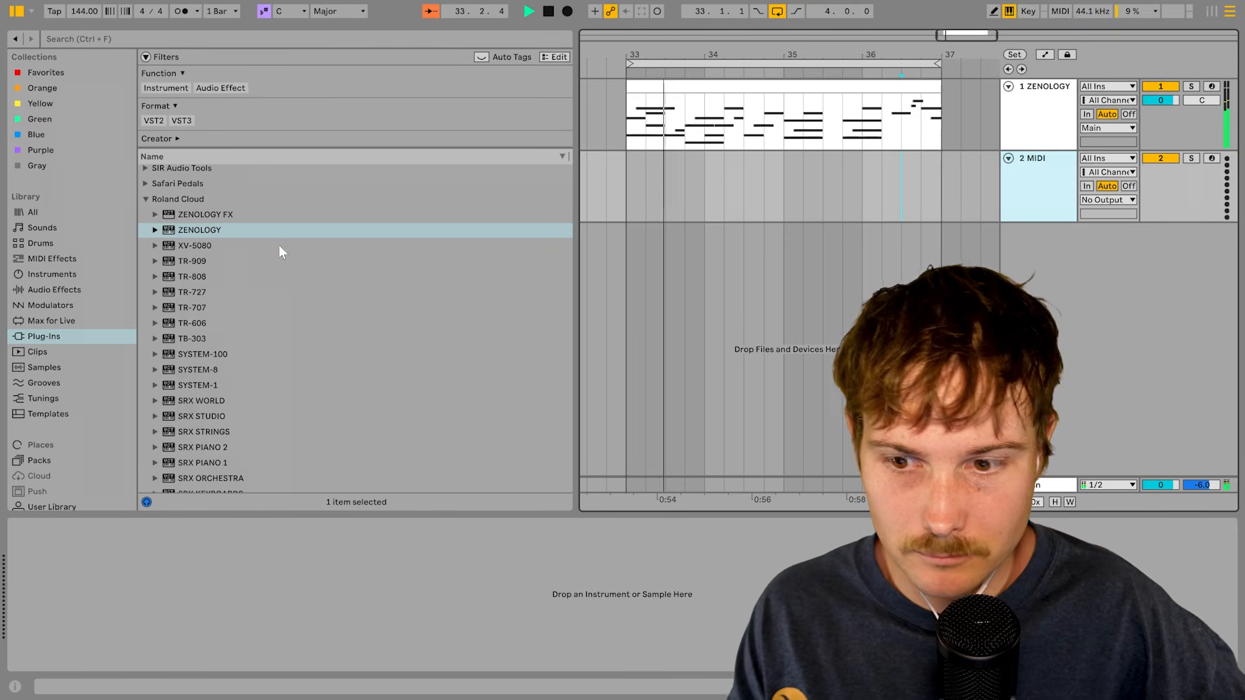
- Load a second ZENOLOGY instrument onto the new MIDI track 2 and close its plug-in window
left_click(217, 230)
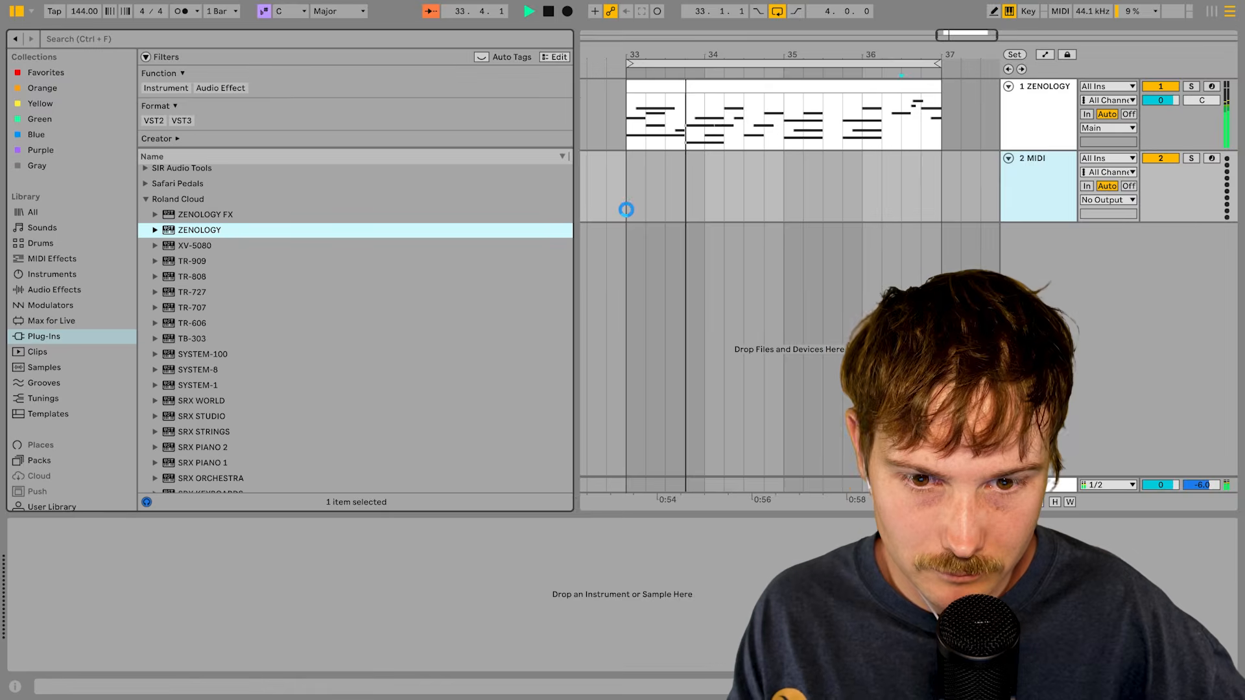
left_click_drag(626, 209, 626, 209)
left_click(610, 24)
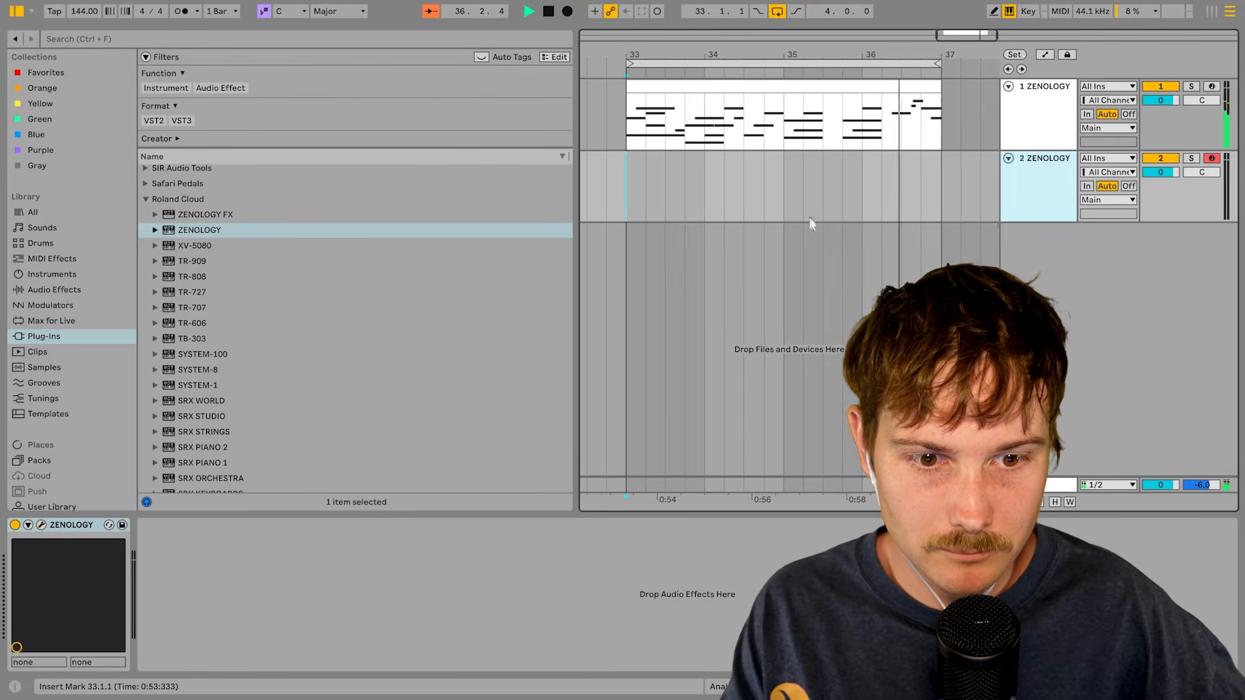
- Create an empty four-bar MIDI clip on track 2 from bar 33 to bar 37
right_click(913, 187)
left_click(836, 171)
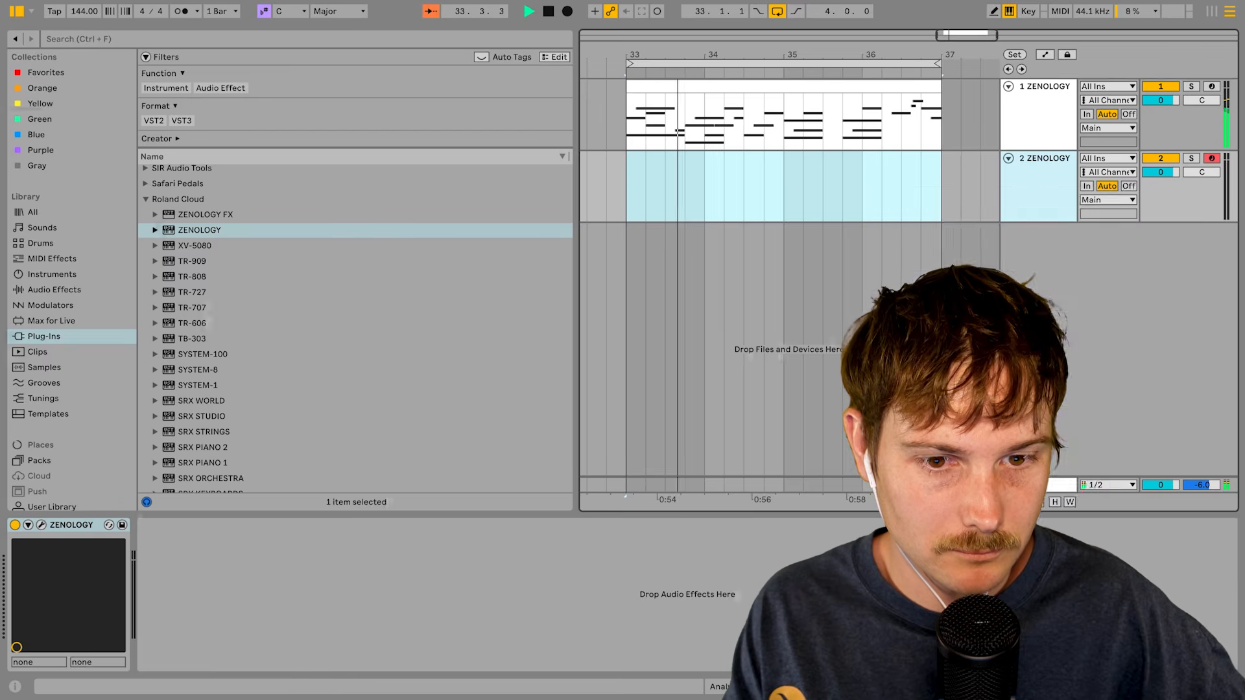
double_click(836, 171)
- Load the 0750: Fiddle preset from the Solo Strings category into track 2's ZENOLOGY
left_click(41, 524)
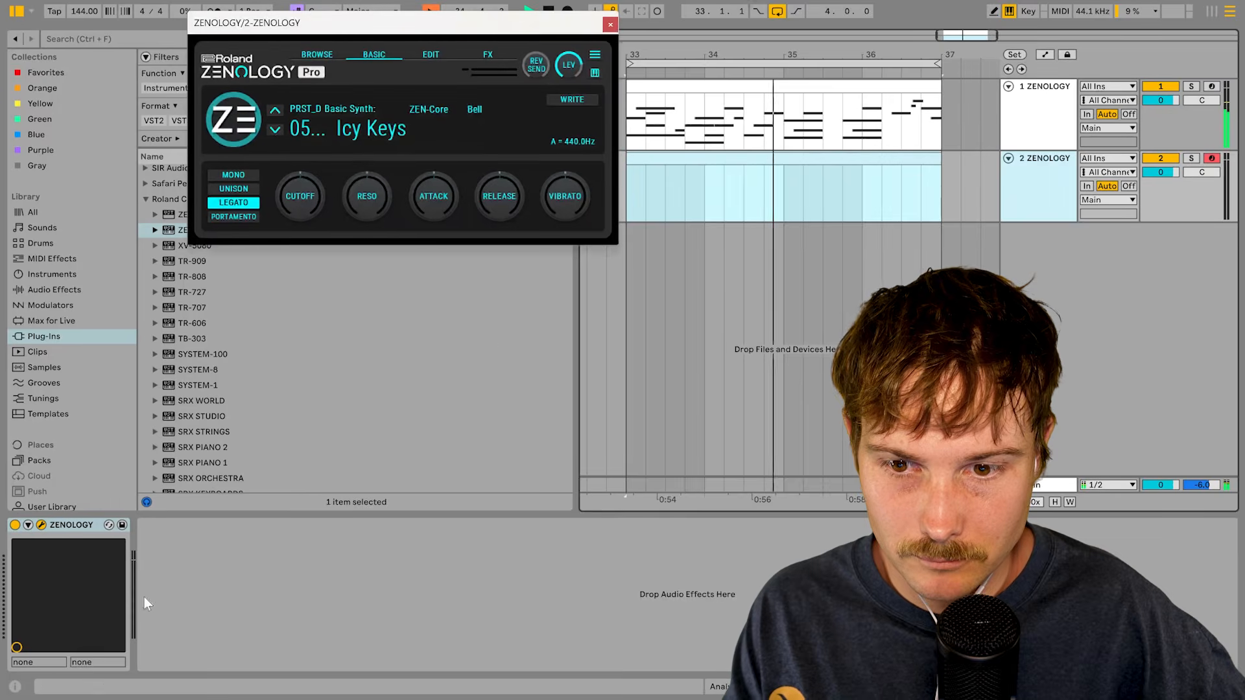
left_click(388, 132)
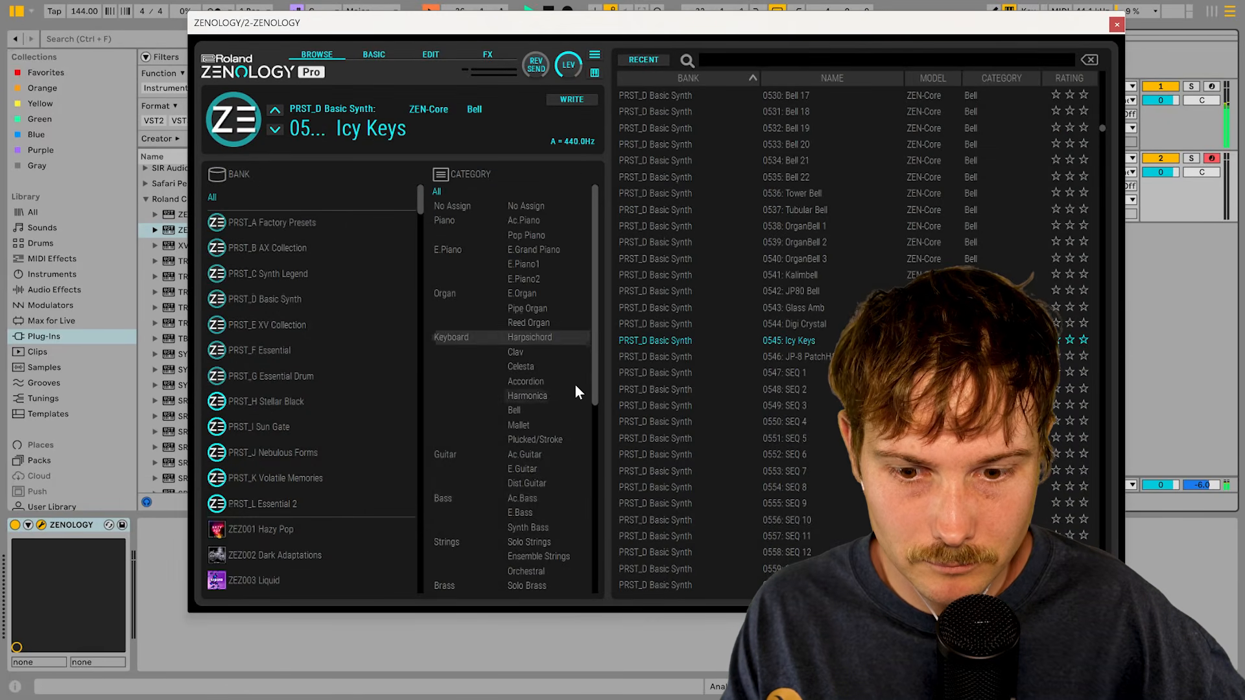
scroll(540, 513, "down", 3)
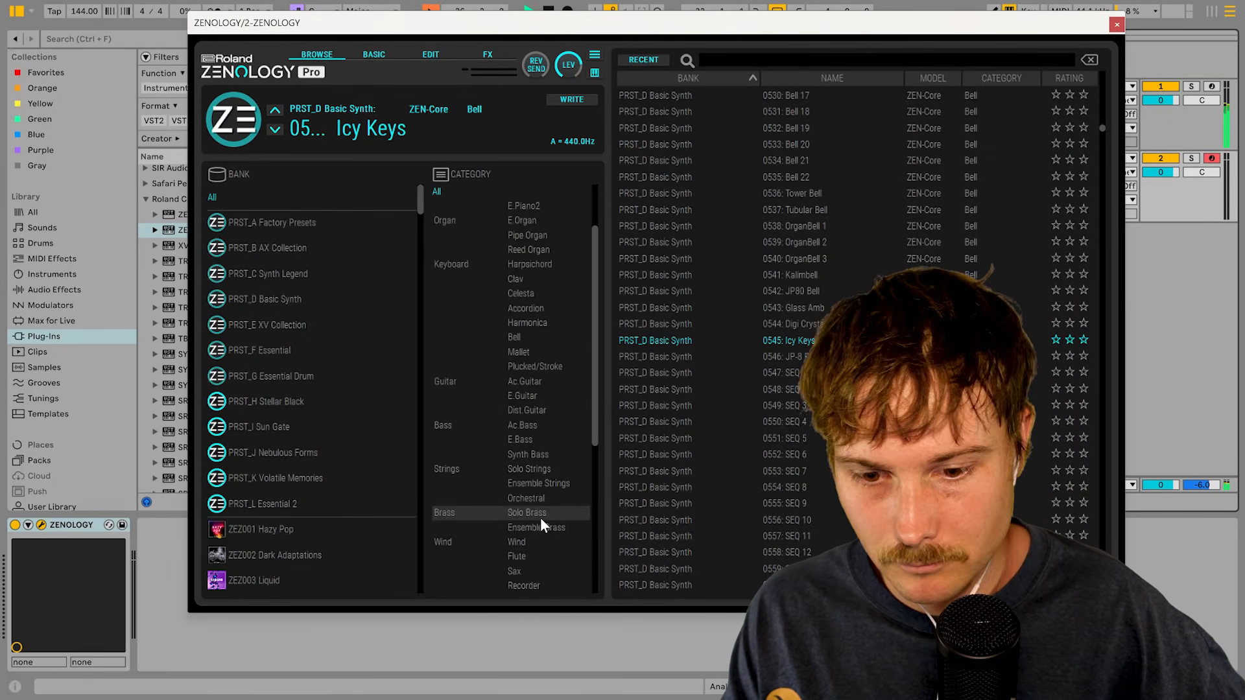
left_click(545, 469)
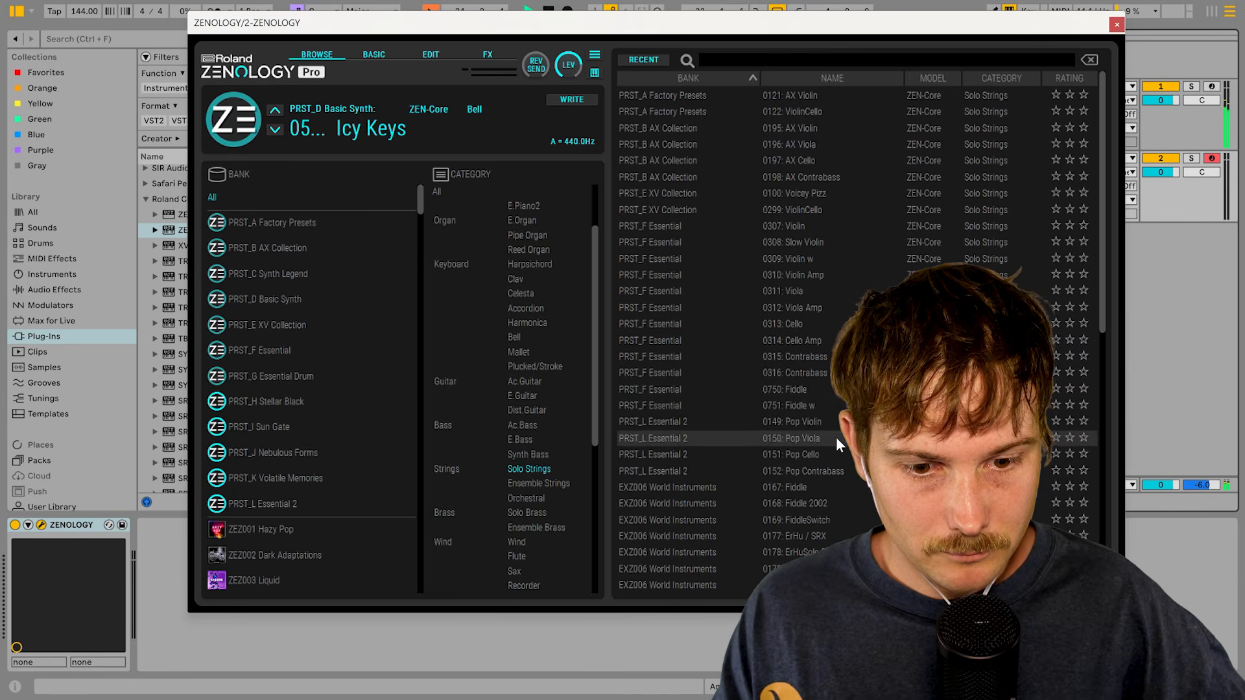
left_click(833, 389)
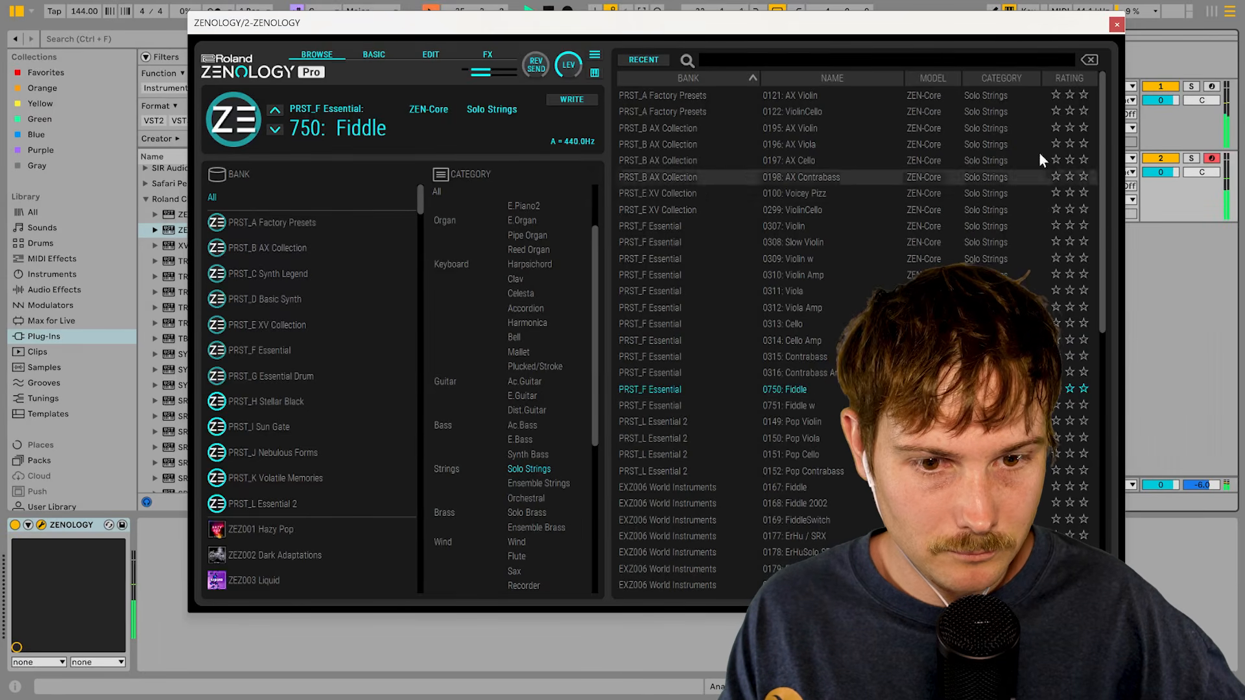
left_click(1117, 25)
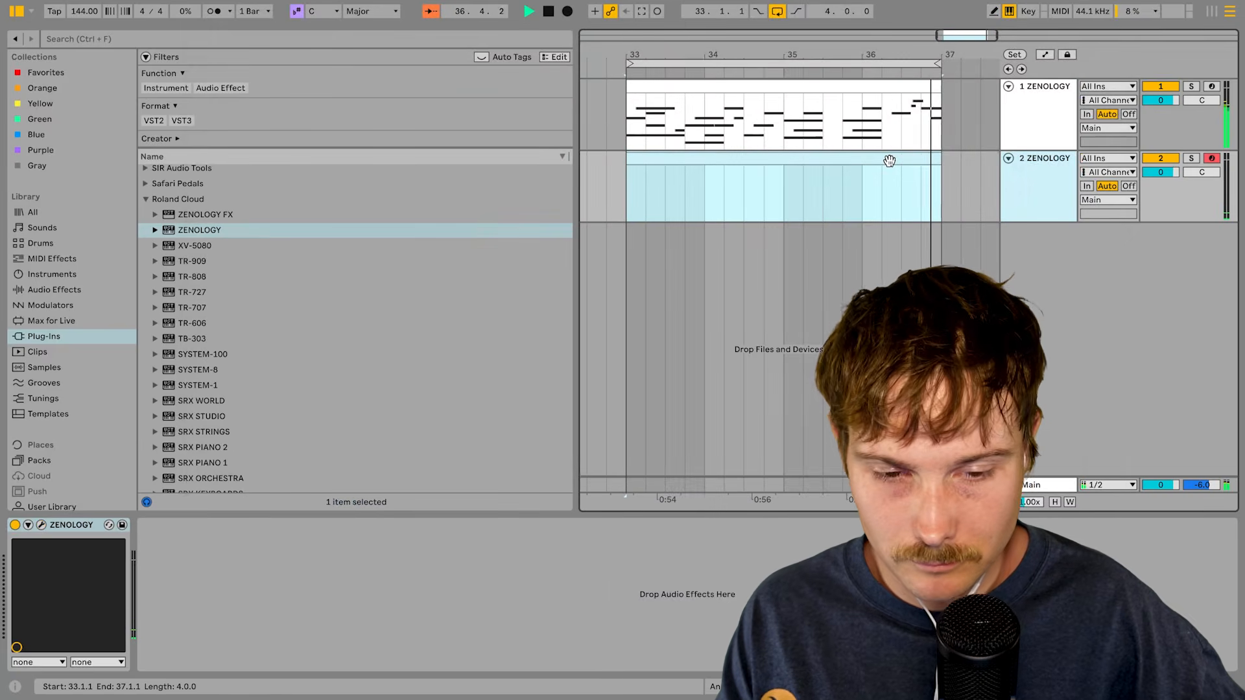
- Write the countermelody C3, B2, G2, C3, D3, E3 in track 2's clip, using track 1's notes as reference
left_click_drag(968, 399, 968, 217)
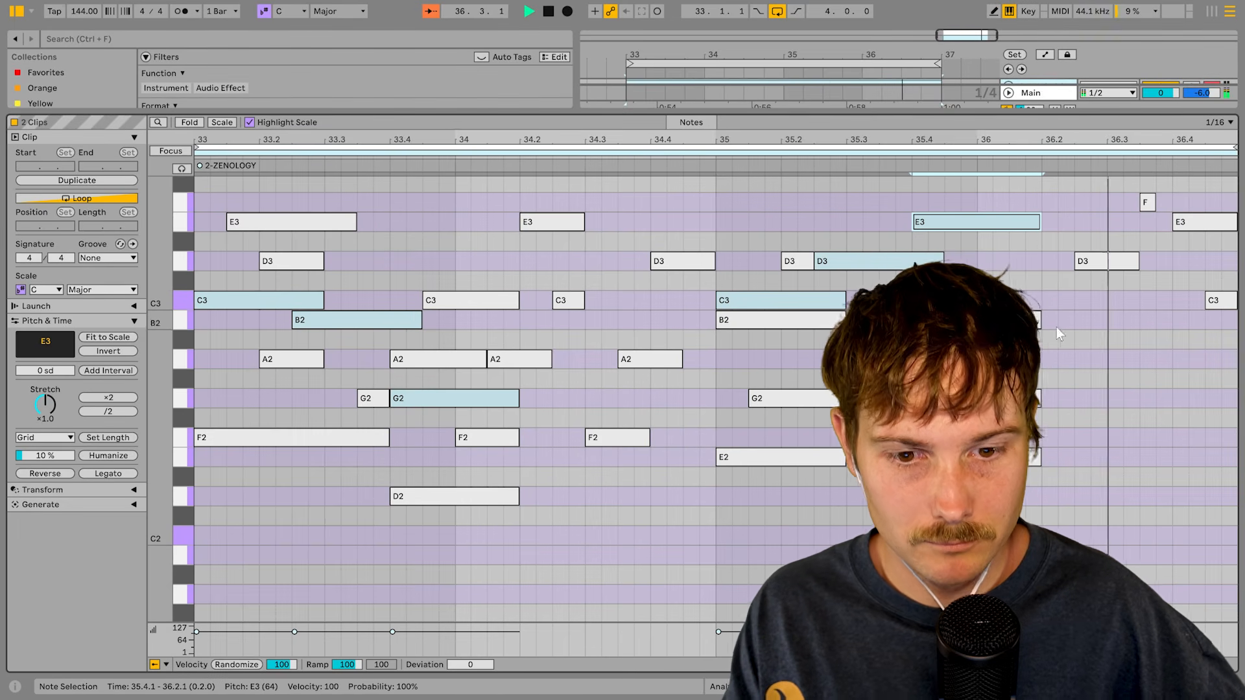
key("shift+Tab")
left_click(837, 158)
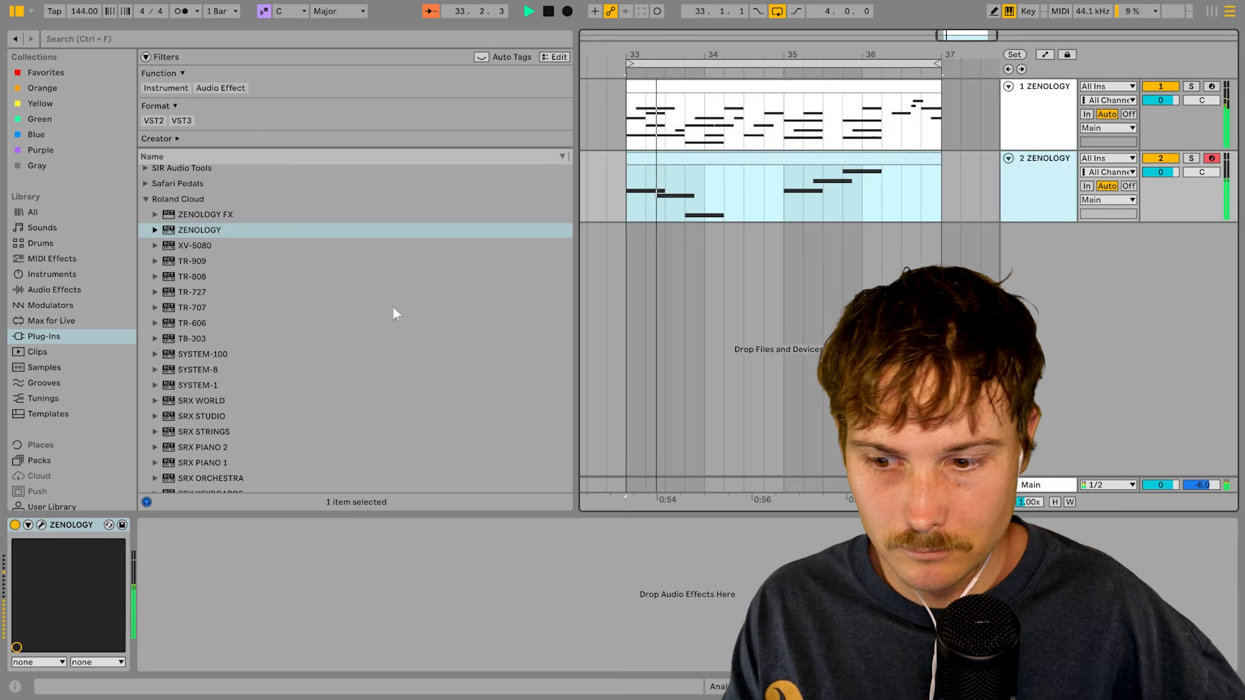
- In track 2's Fiddle patch, audition the Female Ahs waves and set Oscillator Partial 1's first wave to INT-B 16: Digi Wave 1
left_click(42, 525)
left_click(41, 525)
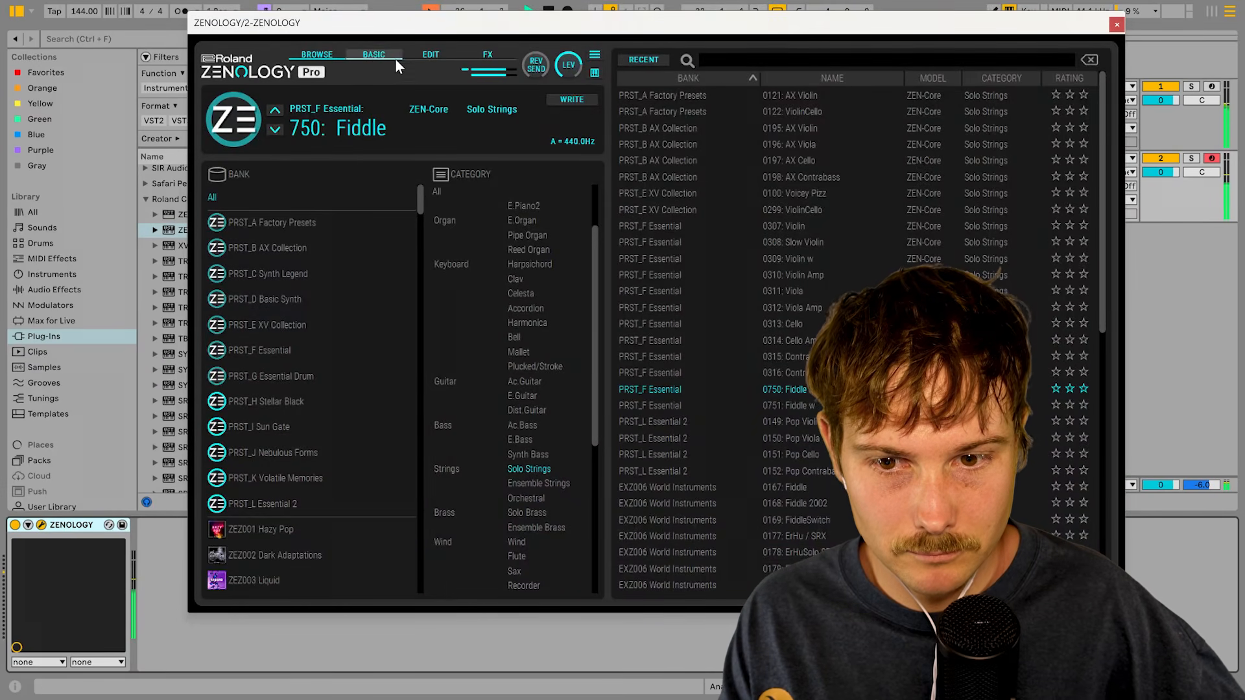
left_click(433, 55)
left_click(322, 375)
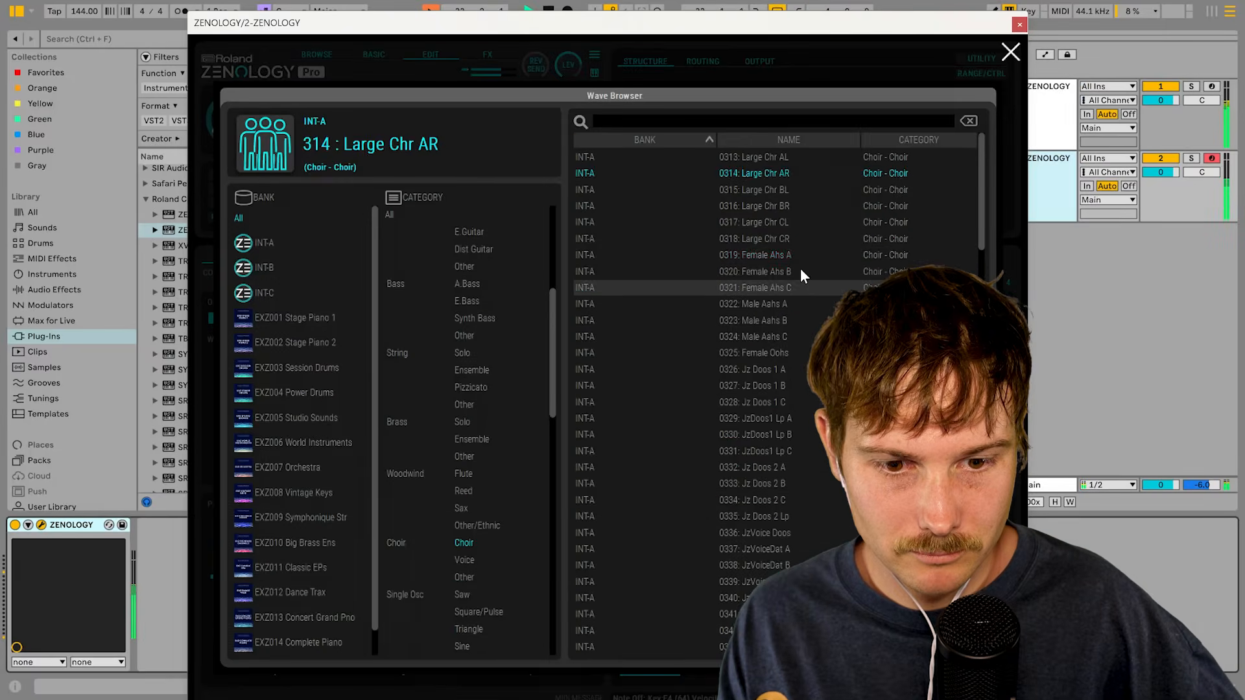
left_click(803, 254)
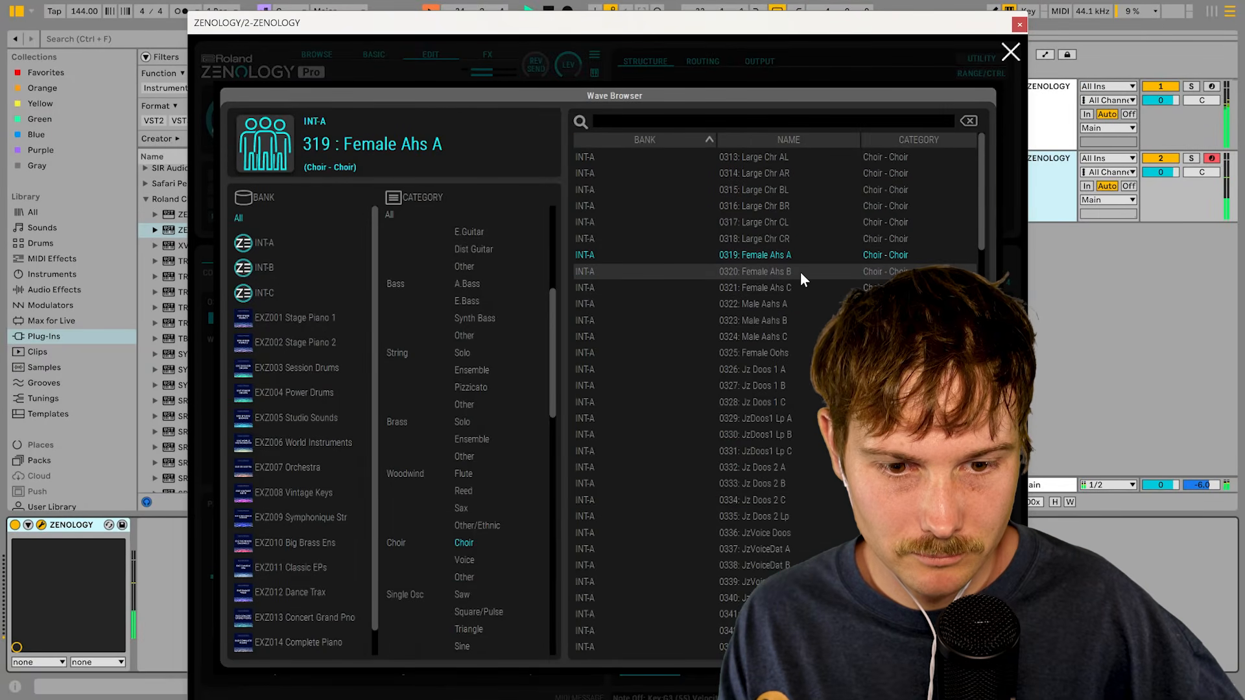
left_click(800, 271)
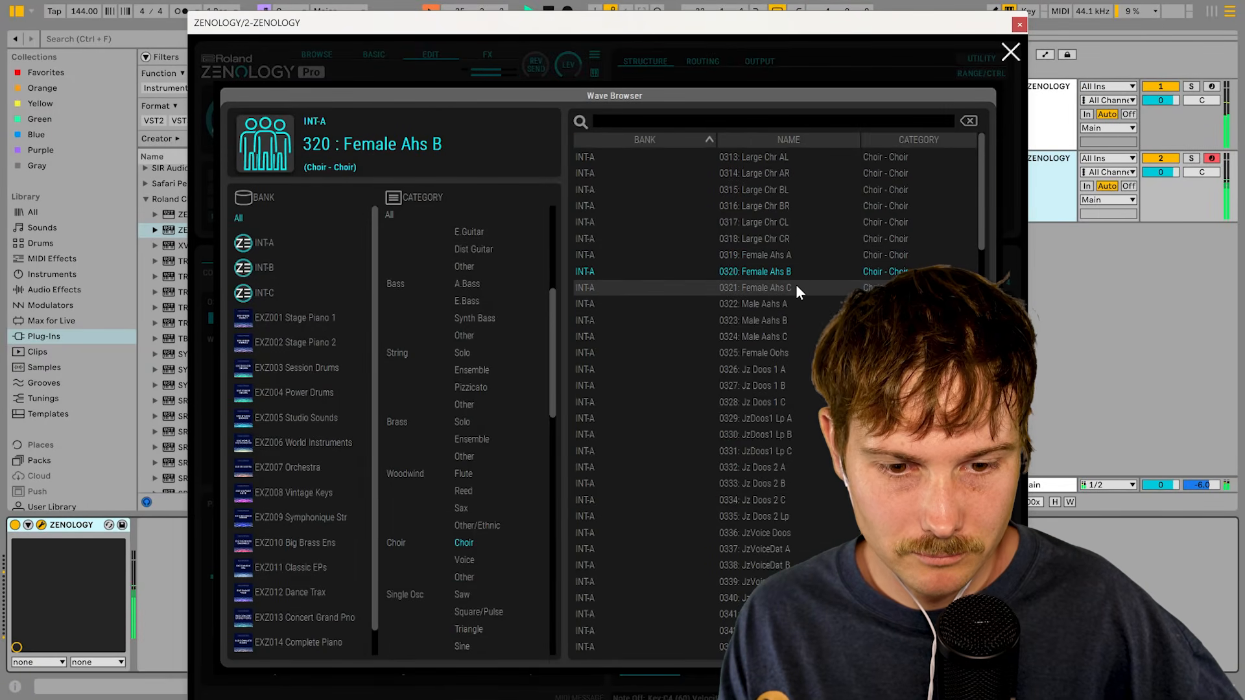
left_click(798, 287)
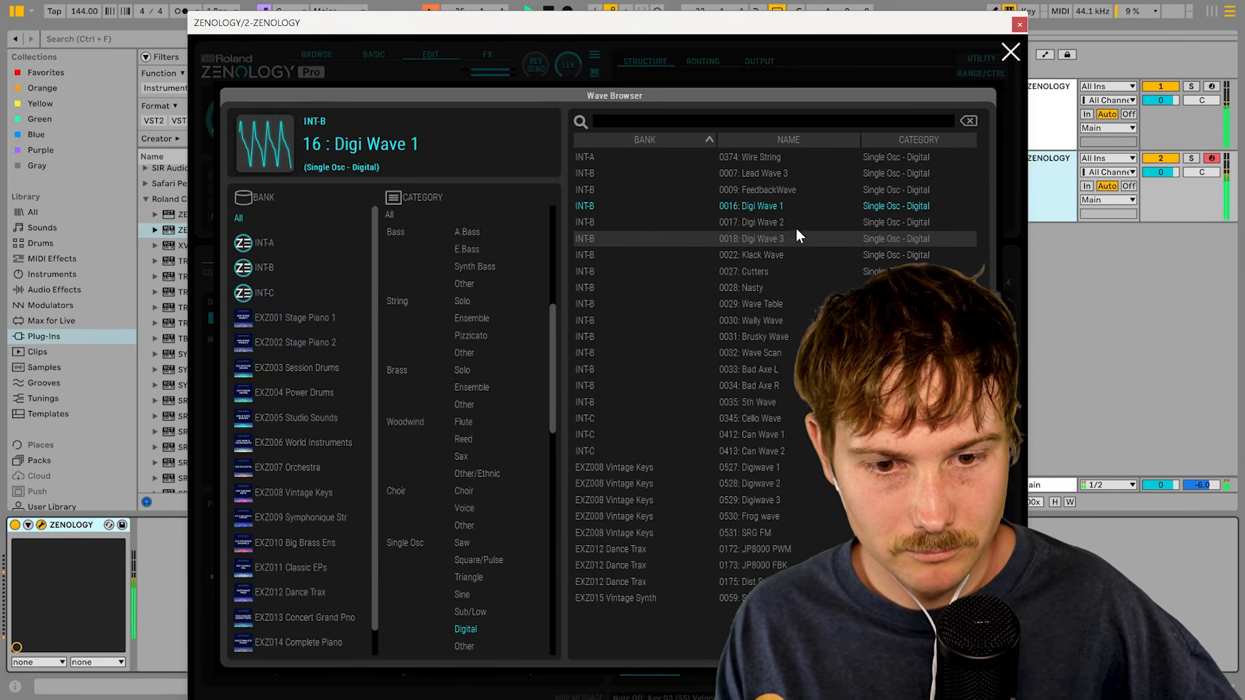
left_click(1011, 52)
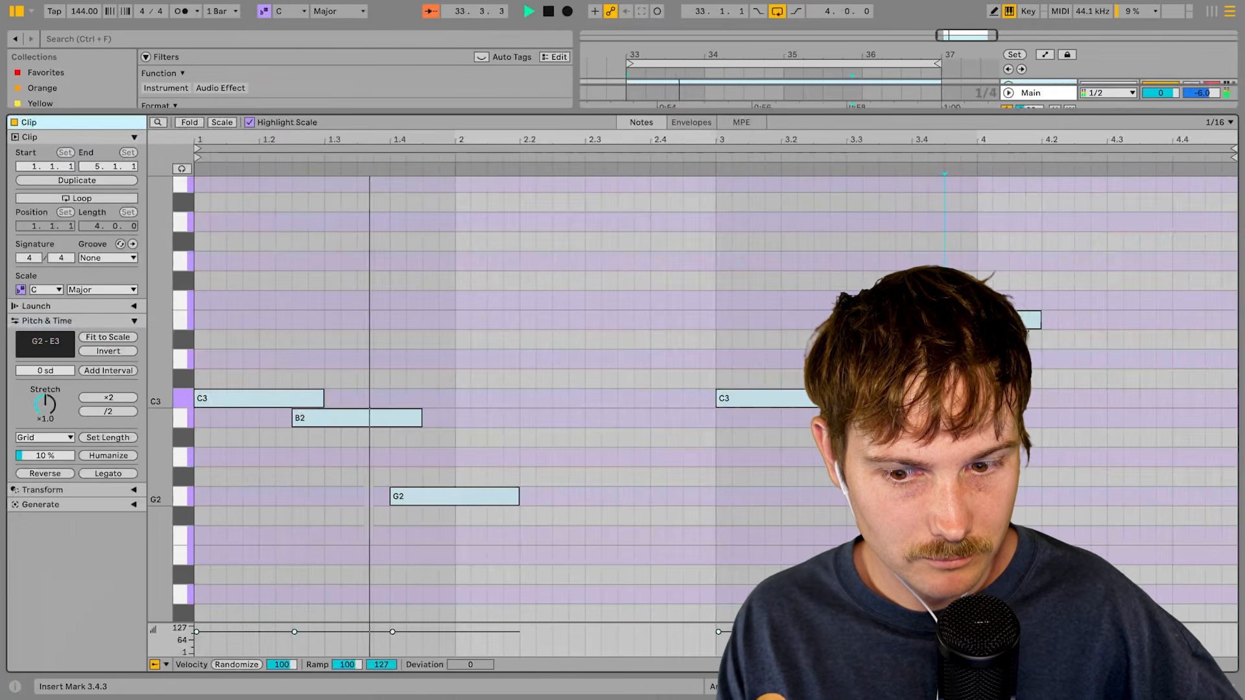
- Lower the last note of track 2's countermelody by five scale degrees to G2
key("Down")
key("Down")
key("Down")
key("Down")
key("Down")
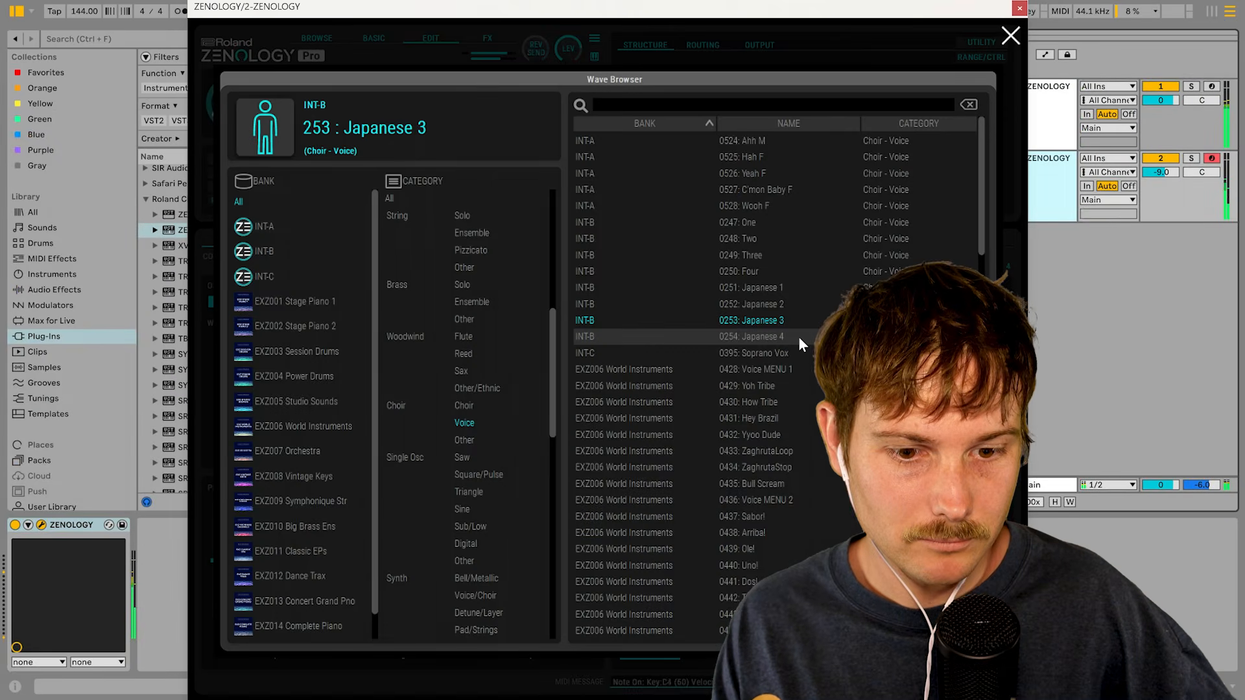
- Set Oscillator Partial 1's second wave to INT-B 251: Japanese 1 after comparing Japanese 4, and close the ZENOLOGY window
left_click(799, 337)
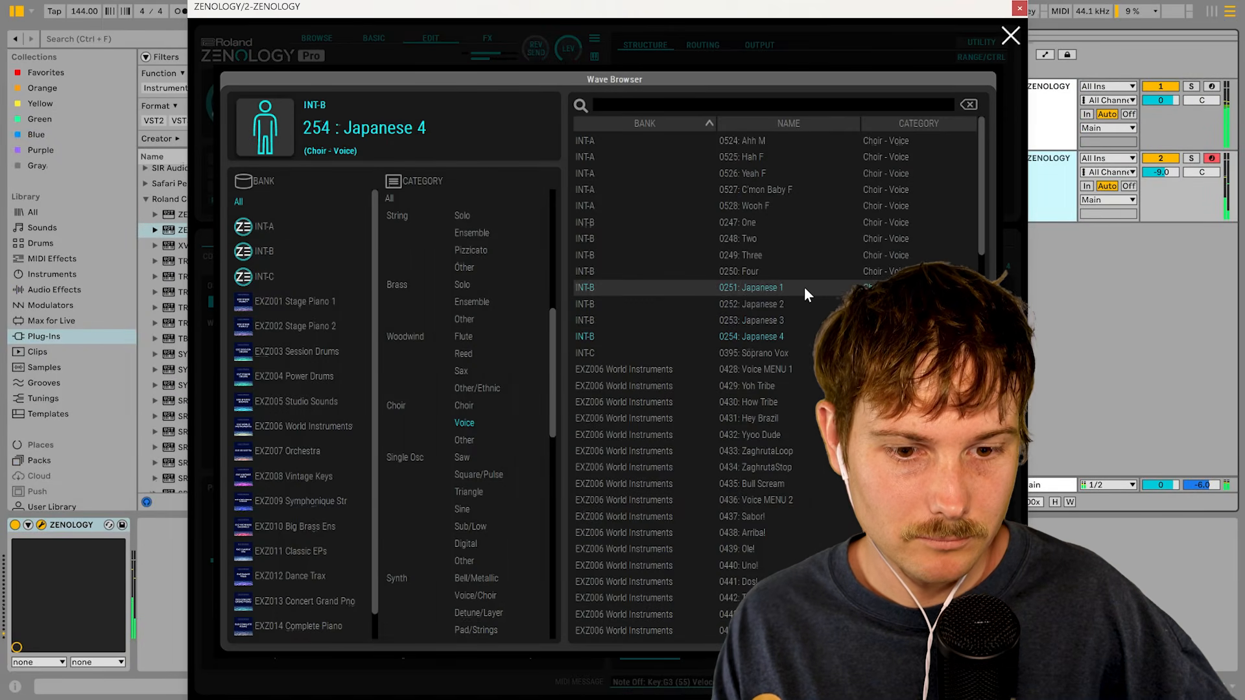
left_click(805, 289)
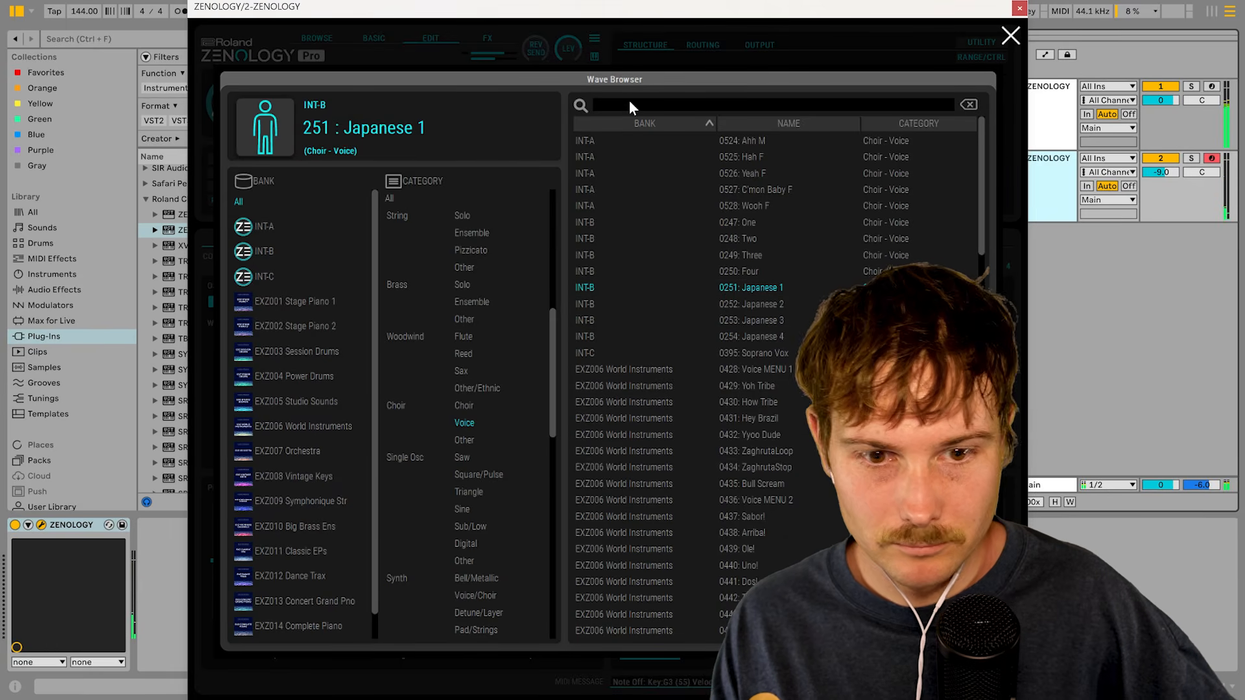
left_click(1012, 38)
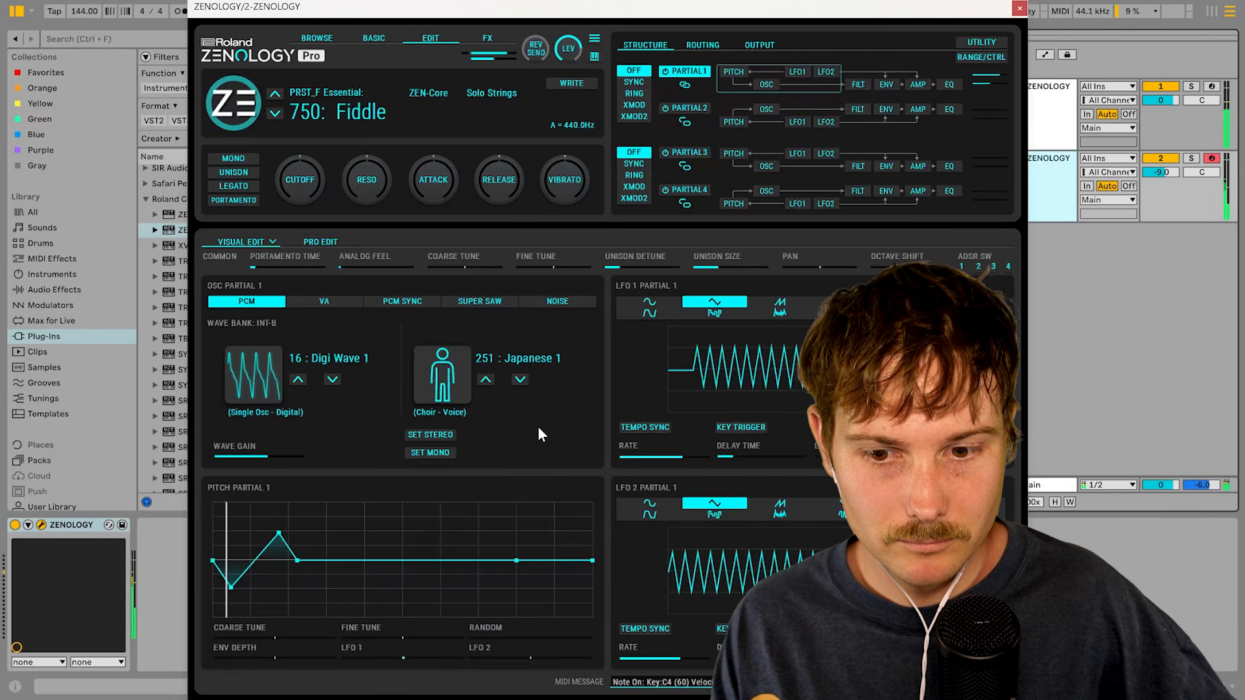
left_click(1019, 9)
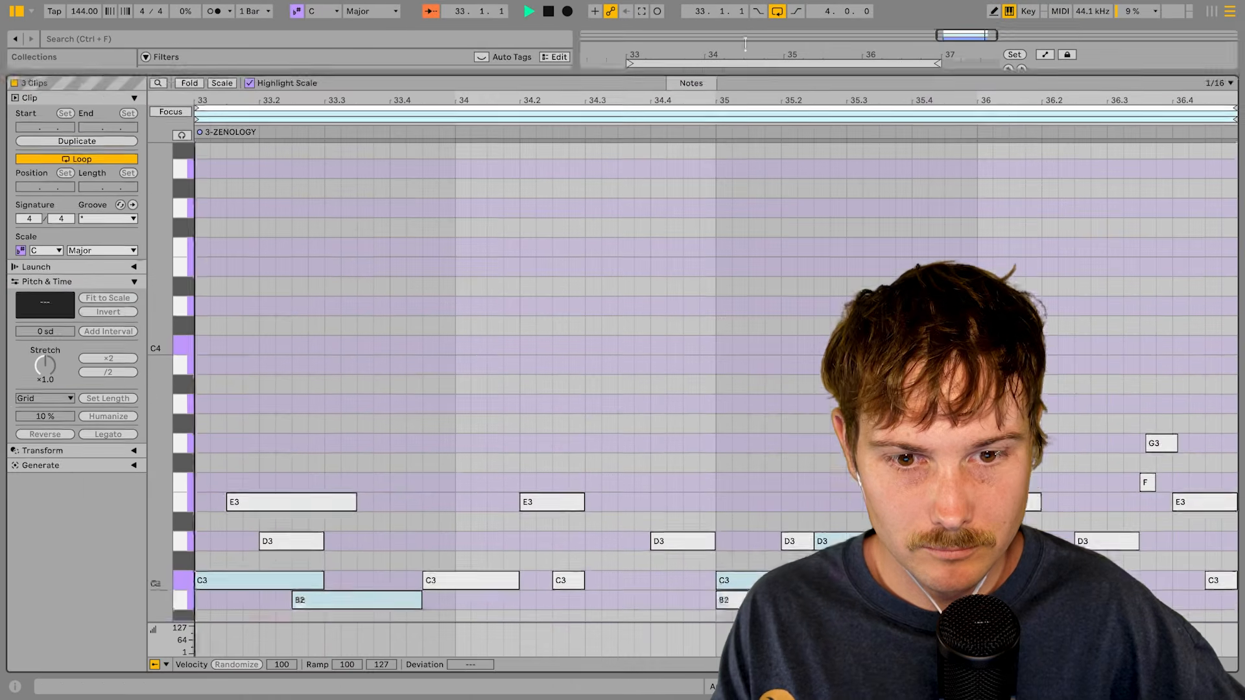
- Play trial notes for a track 3 melody against the existing notes of tracks 1 and 2
scroll(721, 298, "down", 5)
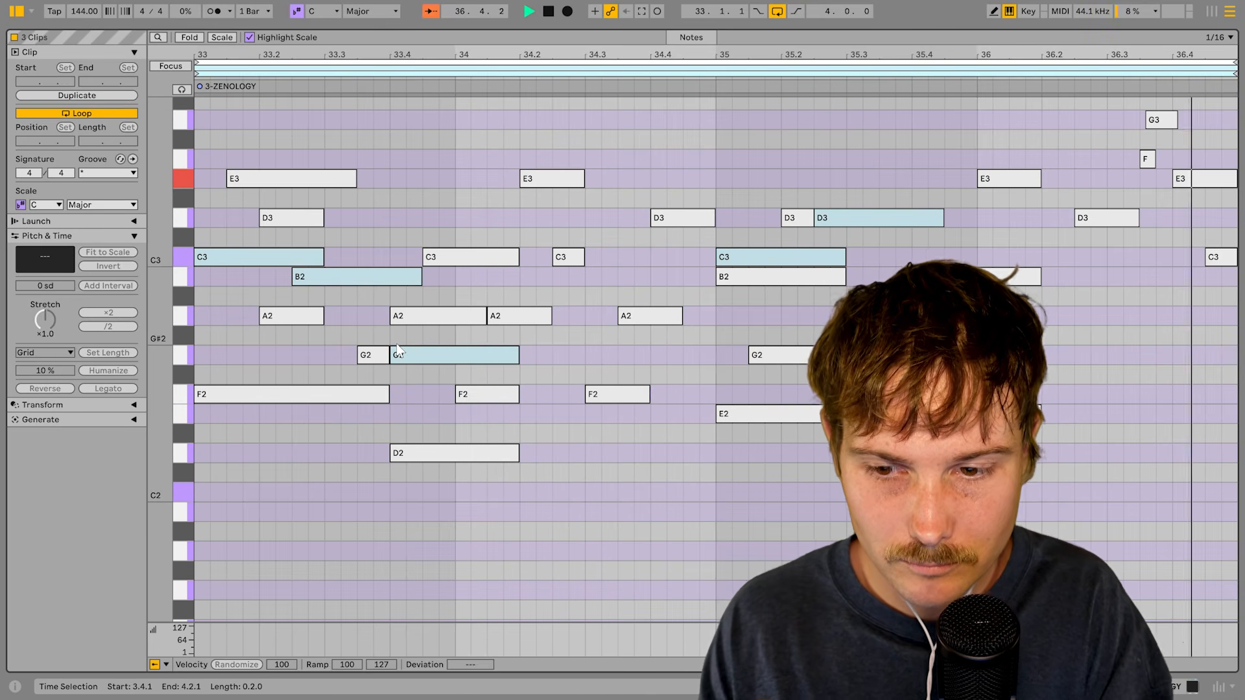
key("g")
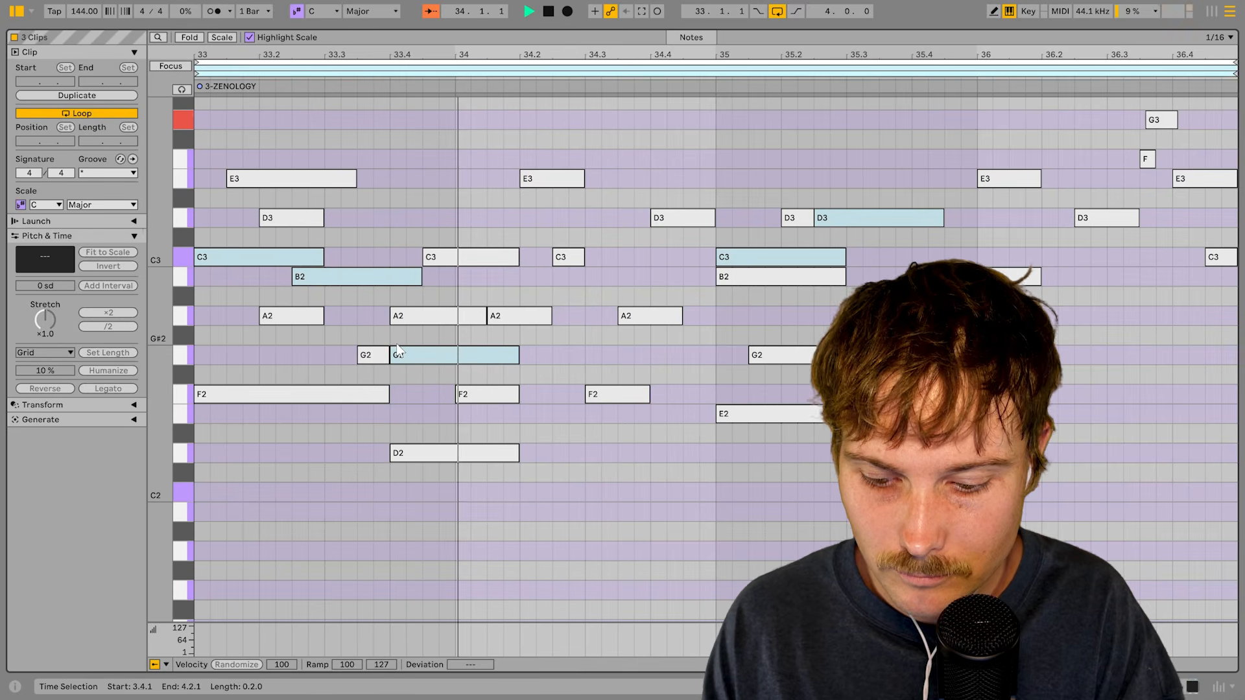
key("x")
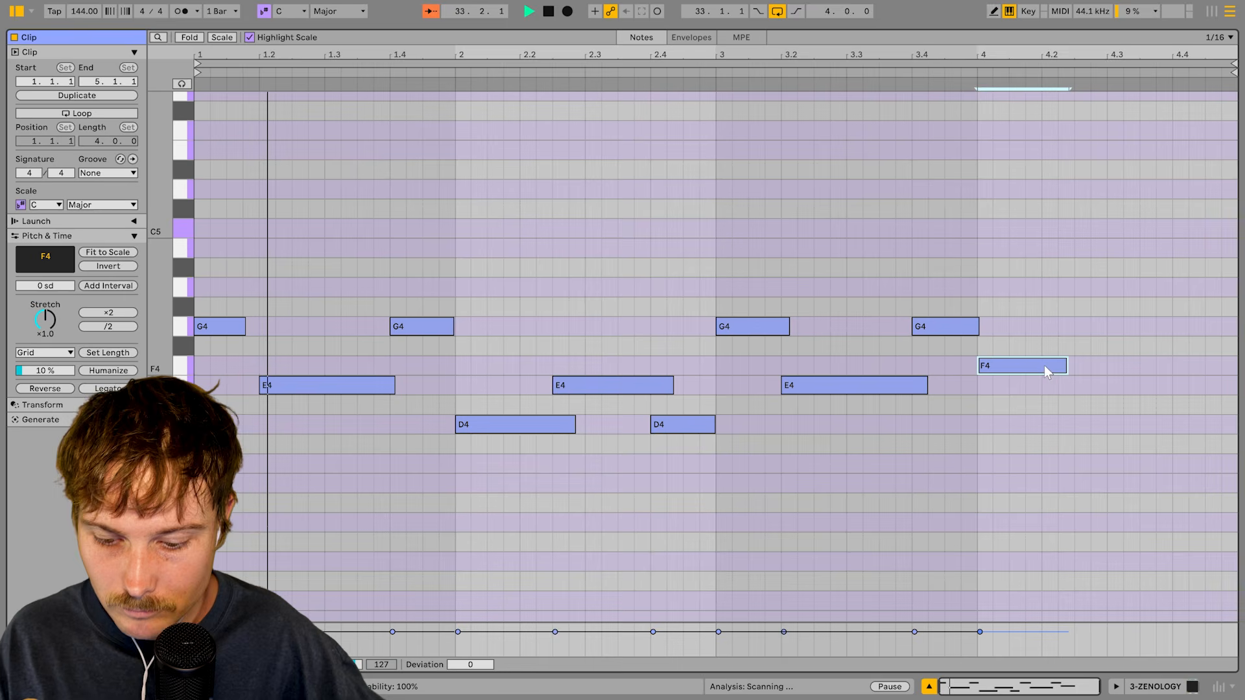
- Copy the F4 note at the start of the clip's fourth bar to E4 at 4.2.3 in the 3-ZENOLOGY clip
left_click_drag(1044, 368, 1100, 395)
left_click_drag(1075, 377, 1079, 380)
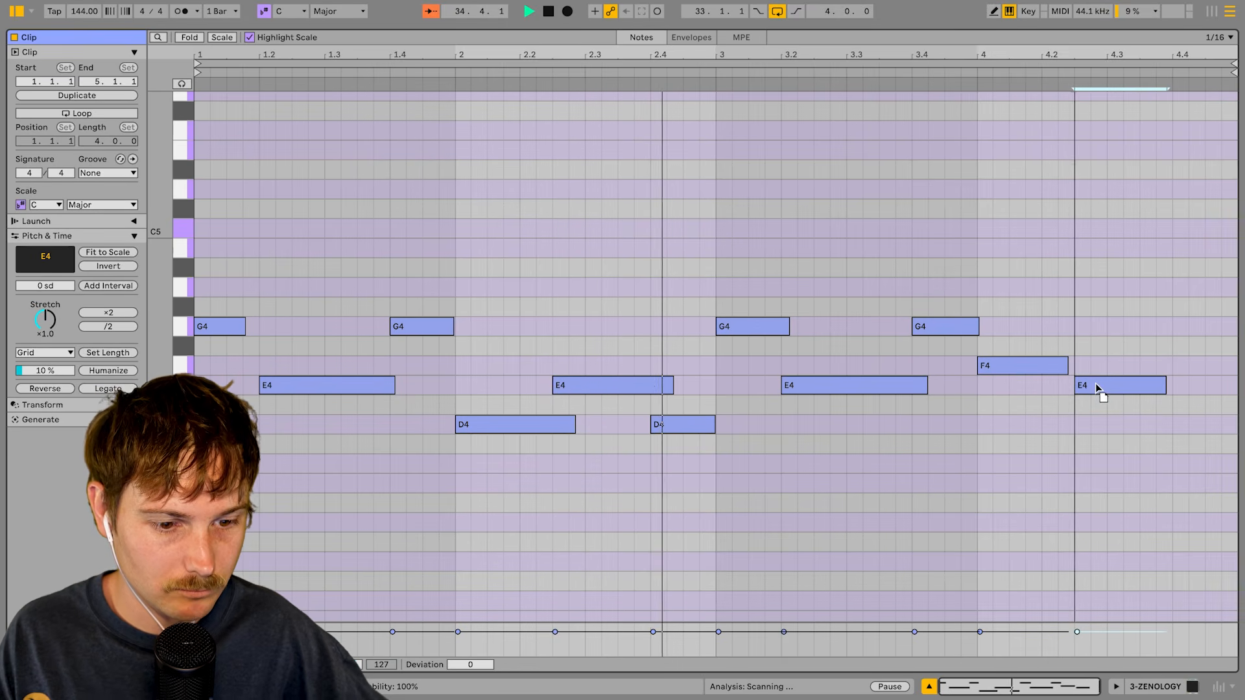
left_click(1121, 434)
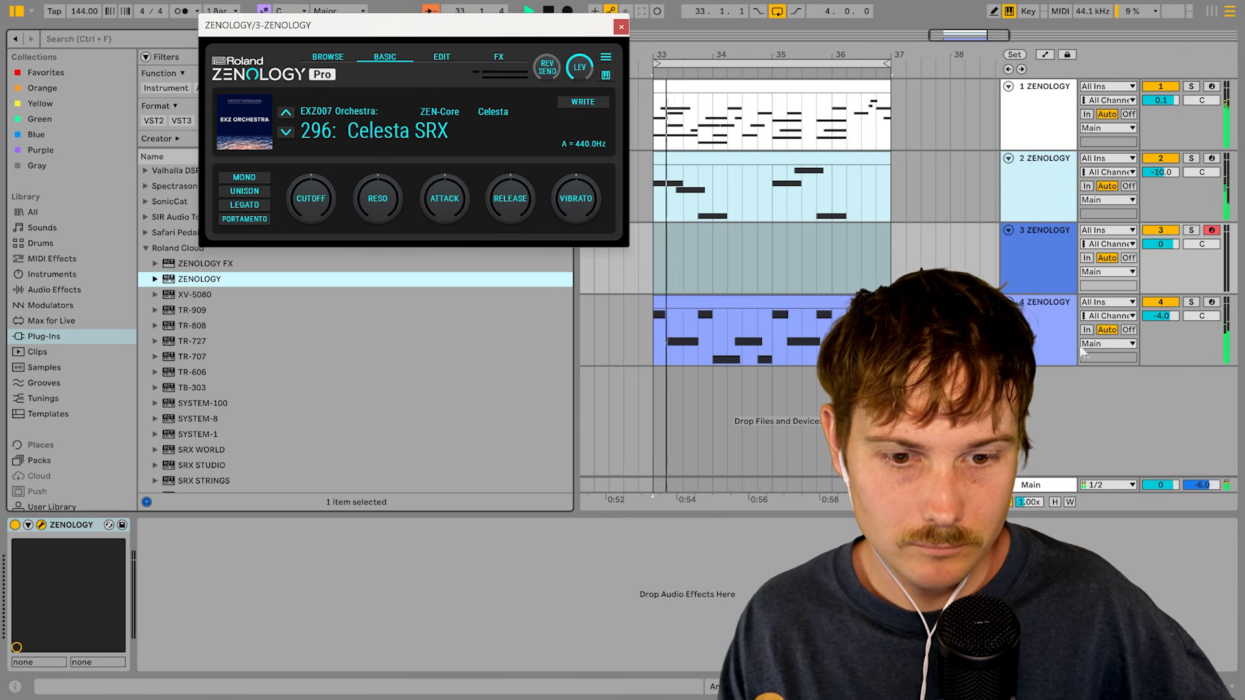
- With track 2 temporarily muted, duplicate track 4's clip to bar 37 and deactivate the original at bar 33
left_click(1162, 159)
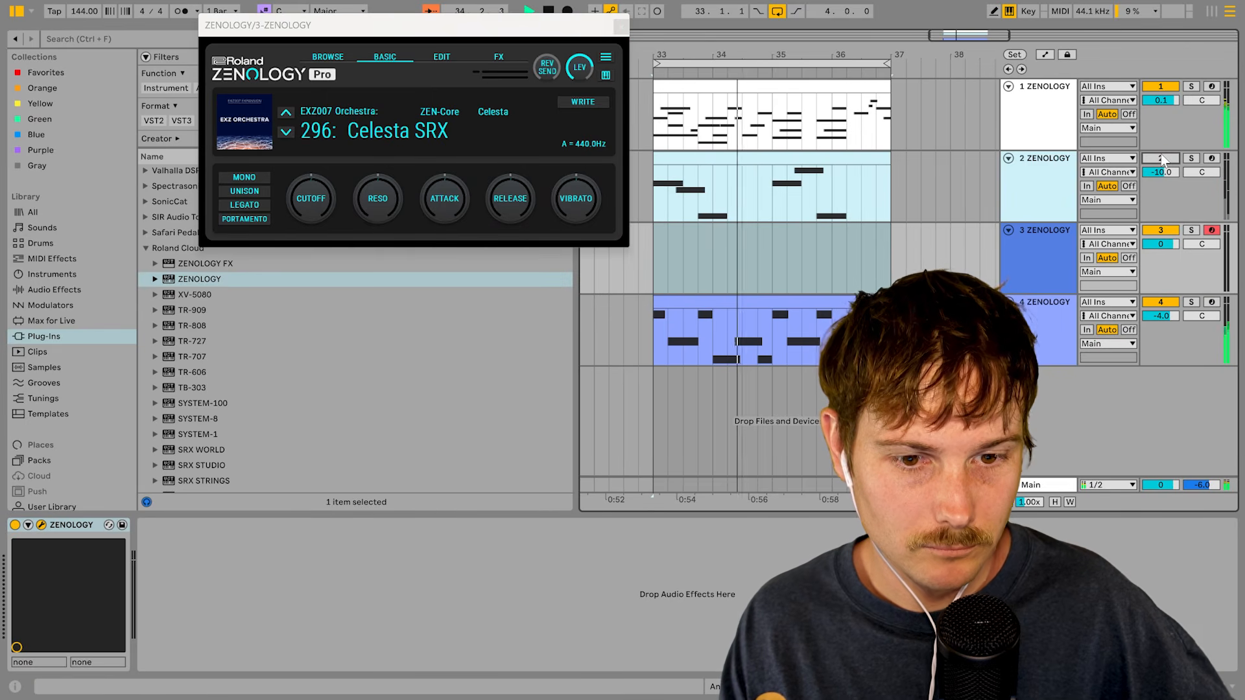
left_click(815, 304)
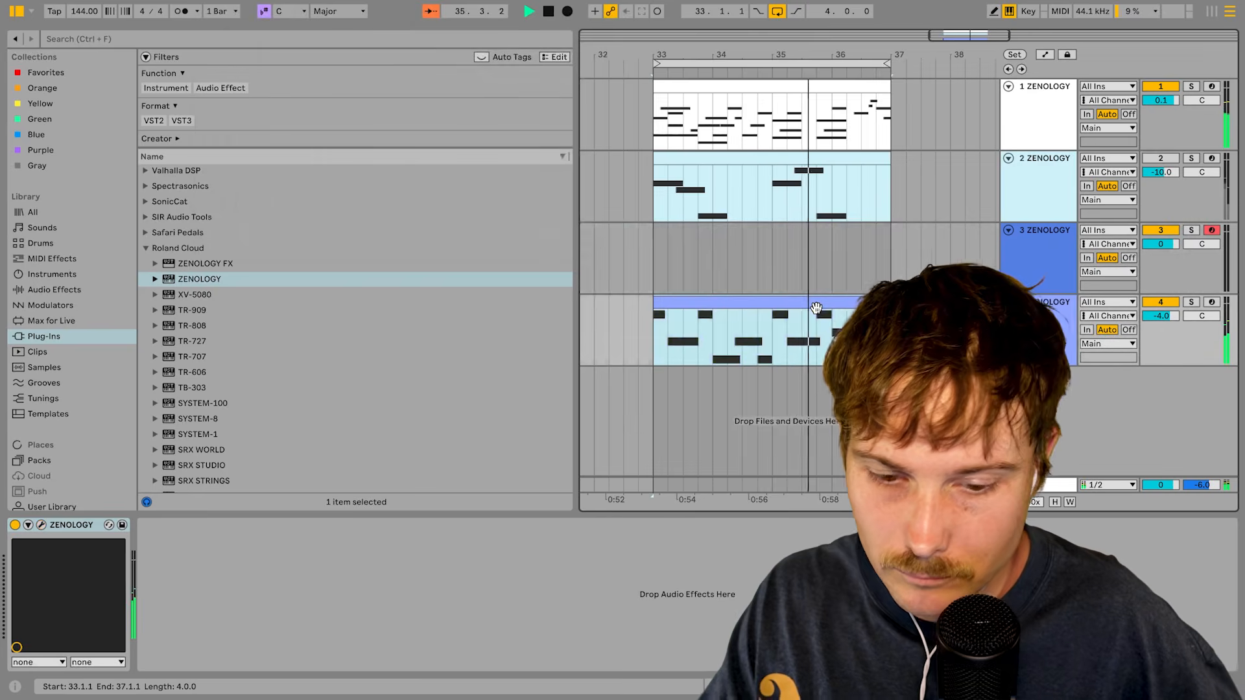
key("ctrl+d")
left_click(648, 305)
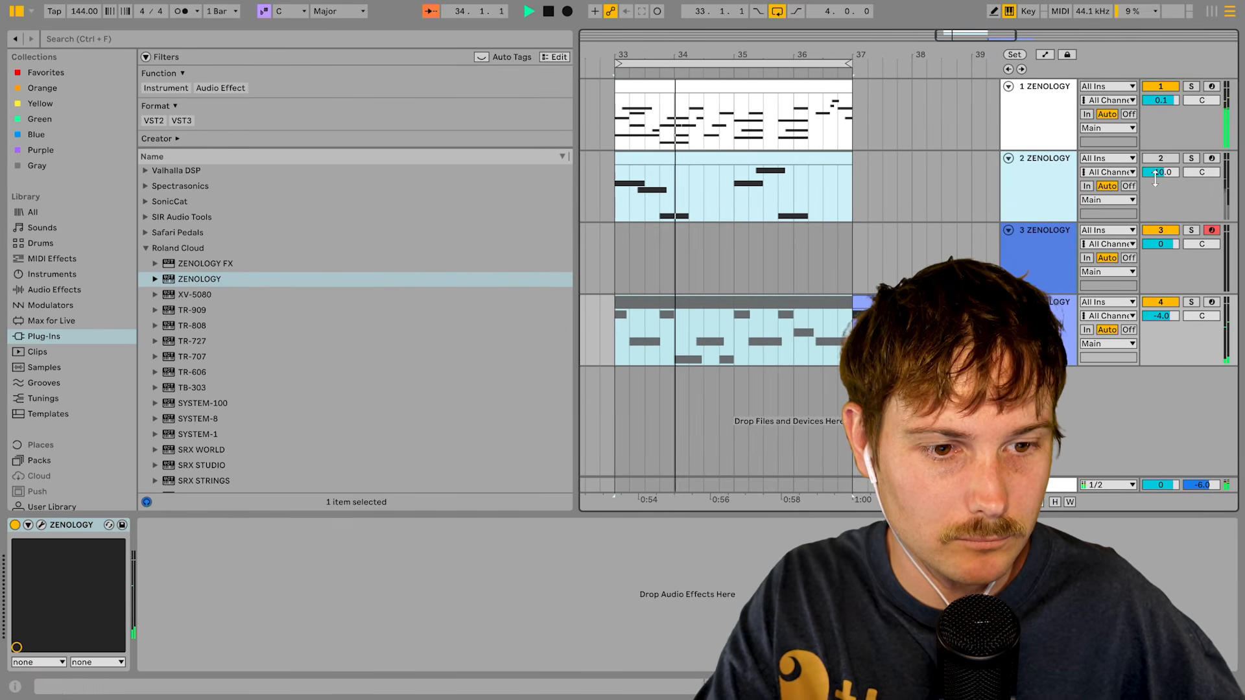
left_click(1161, 159)
- Browse the EXZ007 Orchestra presets around 0296: Celesta SRX in track 3's ZENOLOGY and close its window
left_click(1049, 232)
left_click(1021, 247)
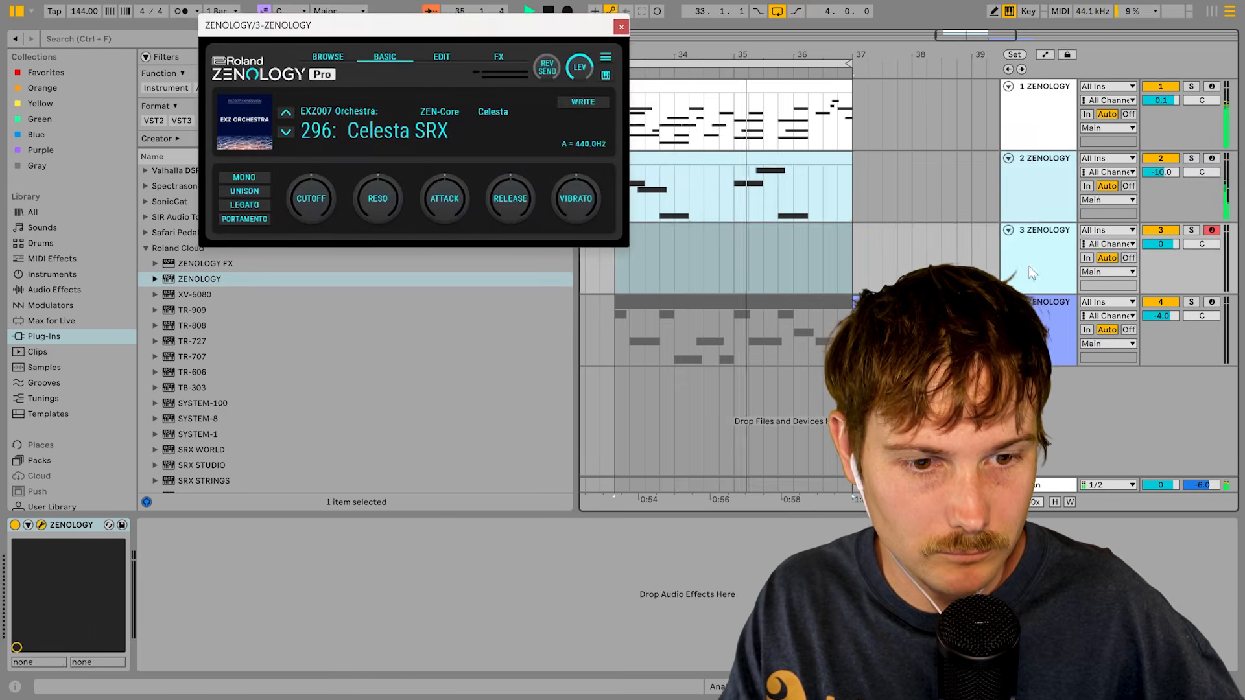
left_click(433, 130)
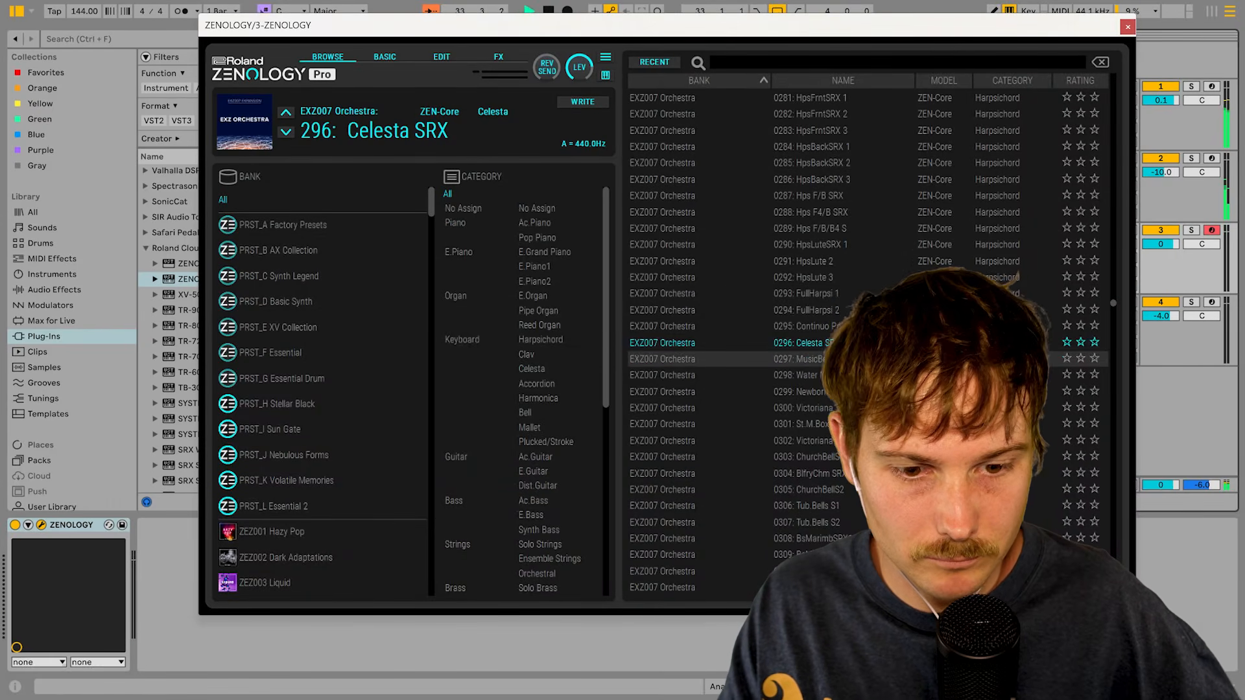
left_click(1130, 27)
- Create a MIDI clip on track 3 from bar 33 to bar 37 with short C4, E4 and D4 notes near the ends of bars 34 and 36
right_click(792, 267)
left_click(817, 383)
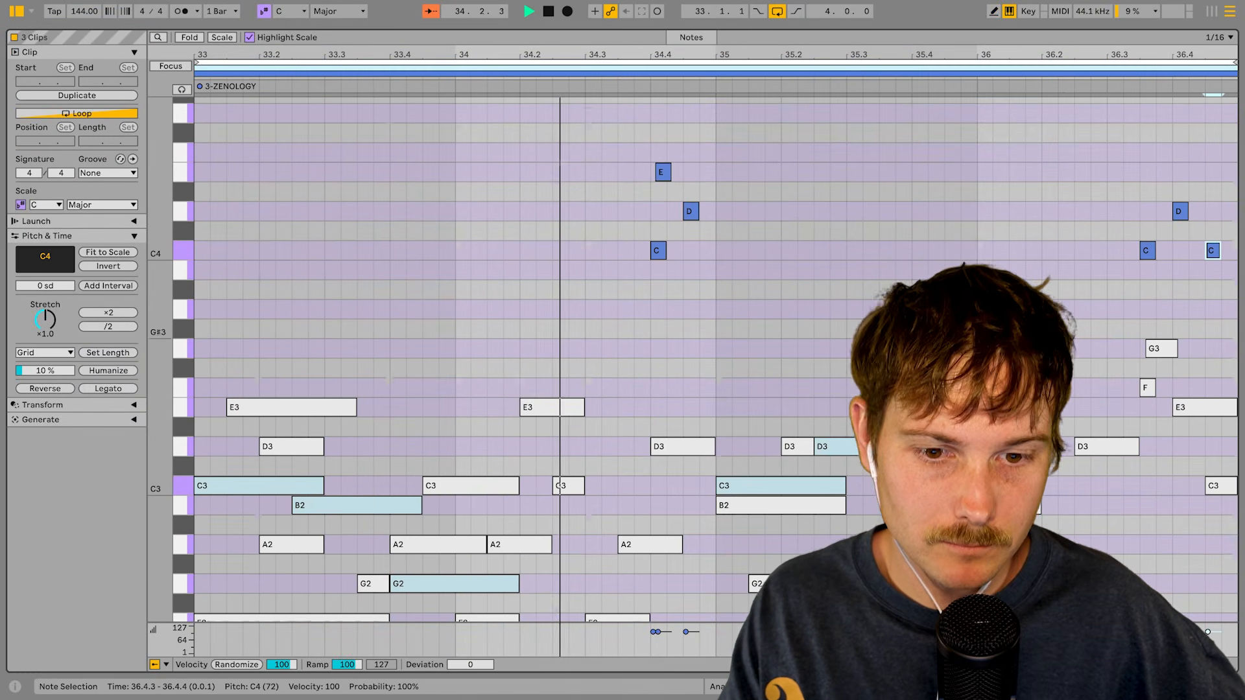
scroll(1177, 354, "up", 2)
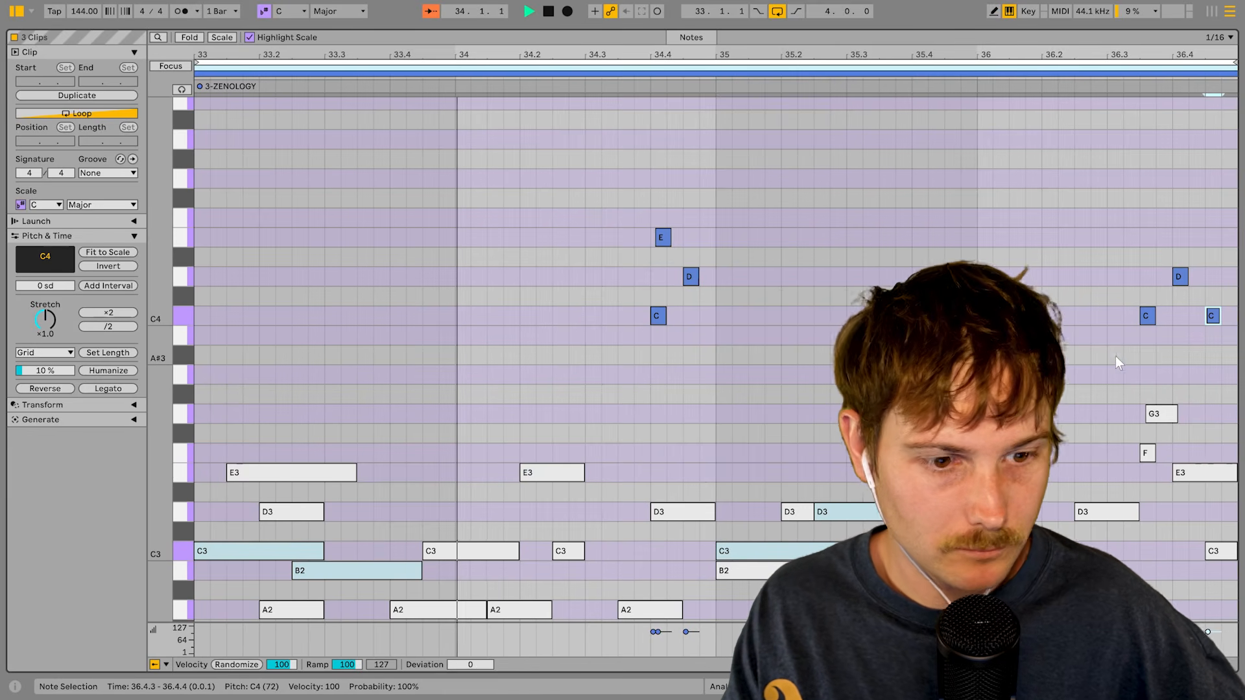
left_click_drag(1148, 316, 1180, 316)
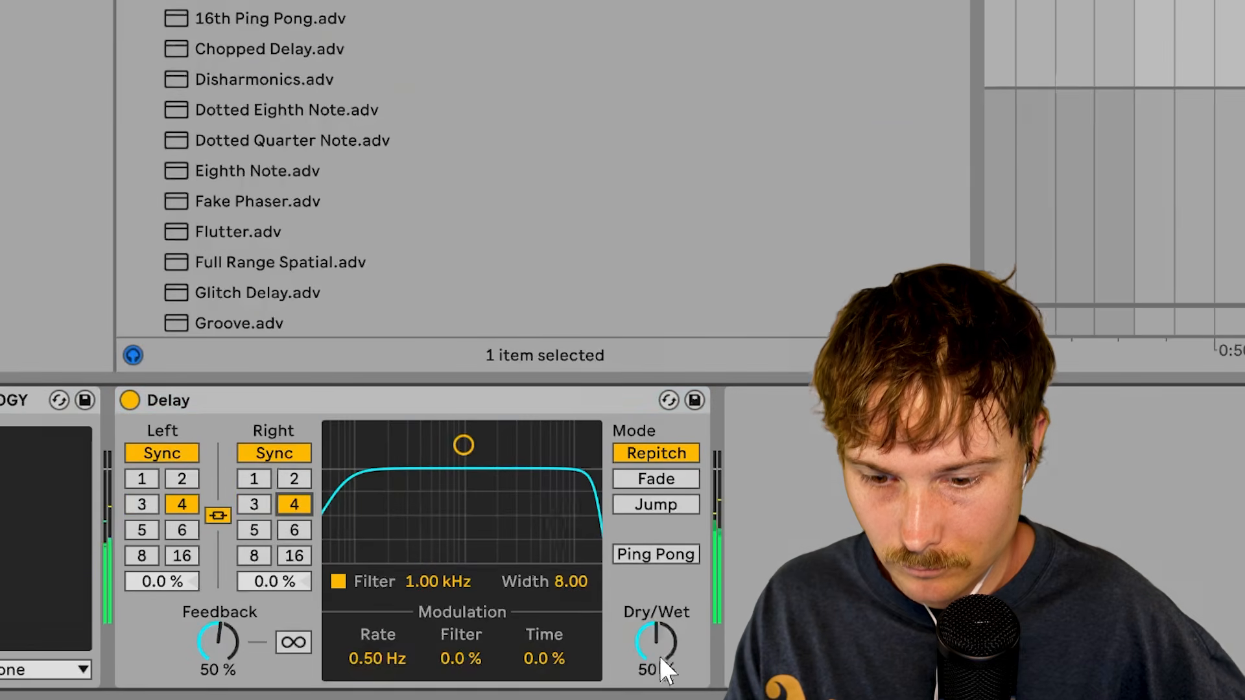
- Set the Delay effect's Dry/Wet to 40%
left_click_drag(656, 645, 656, 655)
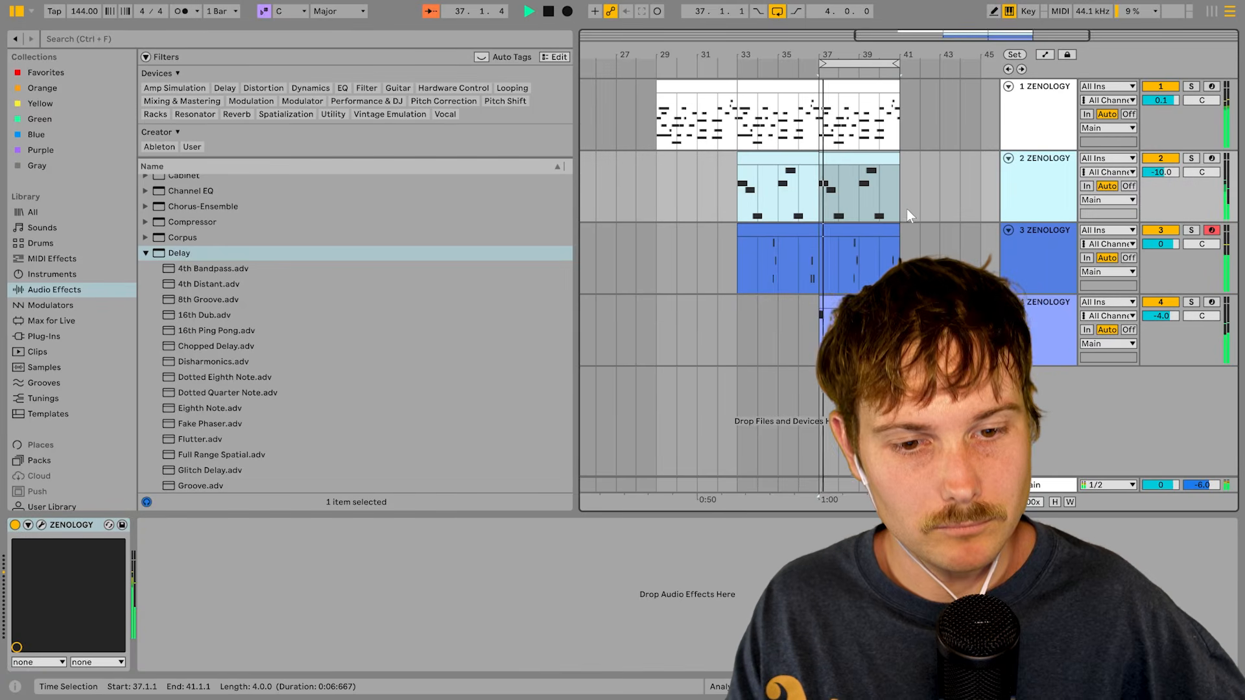
- Insert a new MIDI track below track 4 and open the 808 folder of the favorite j1mmy stash kit
left_click(1062, 350)
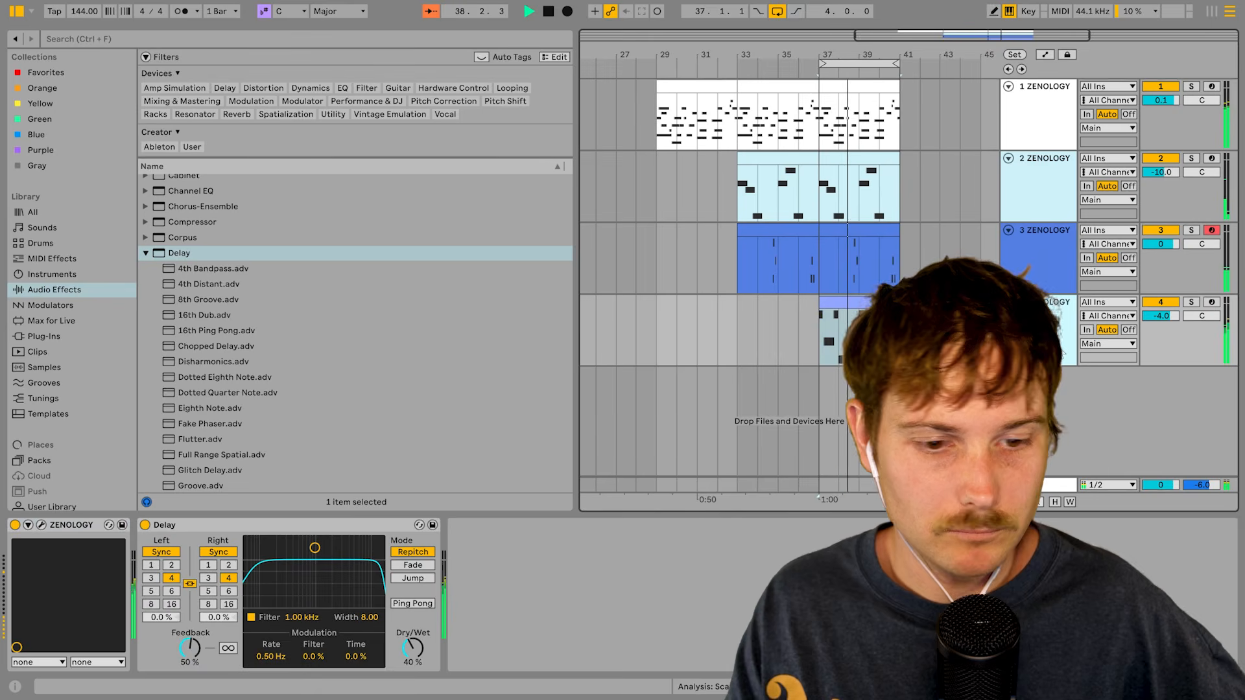
key("ctrl+shift+t")
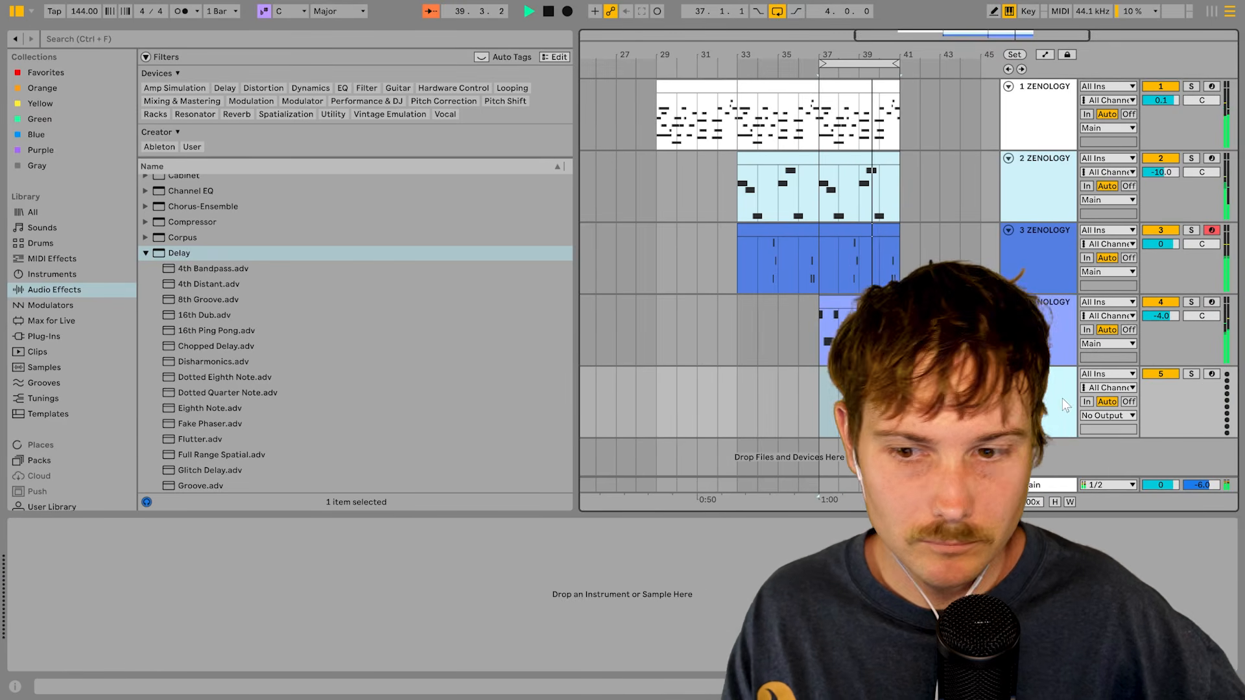
left_click(45, 73)
left_click(154, 168)
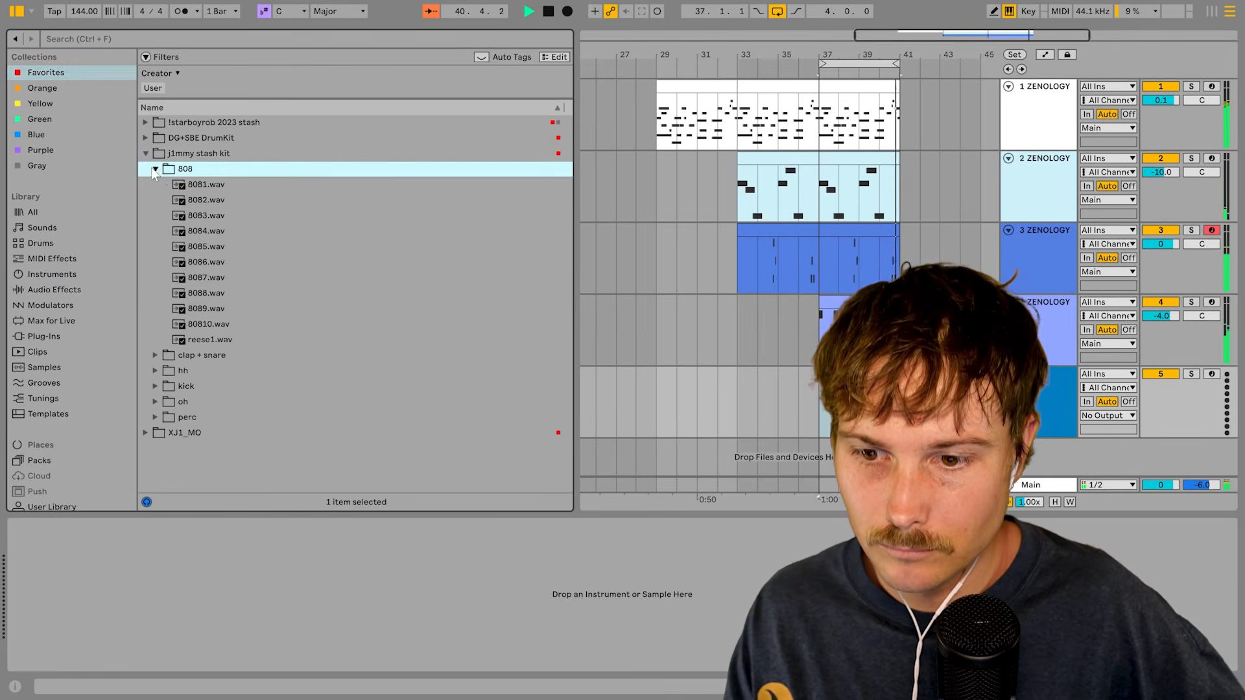
- Compare the neighbouring 808 samples with Raw preview enabled and load 8087.wav onto track 5
left_click(240, 277)
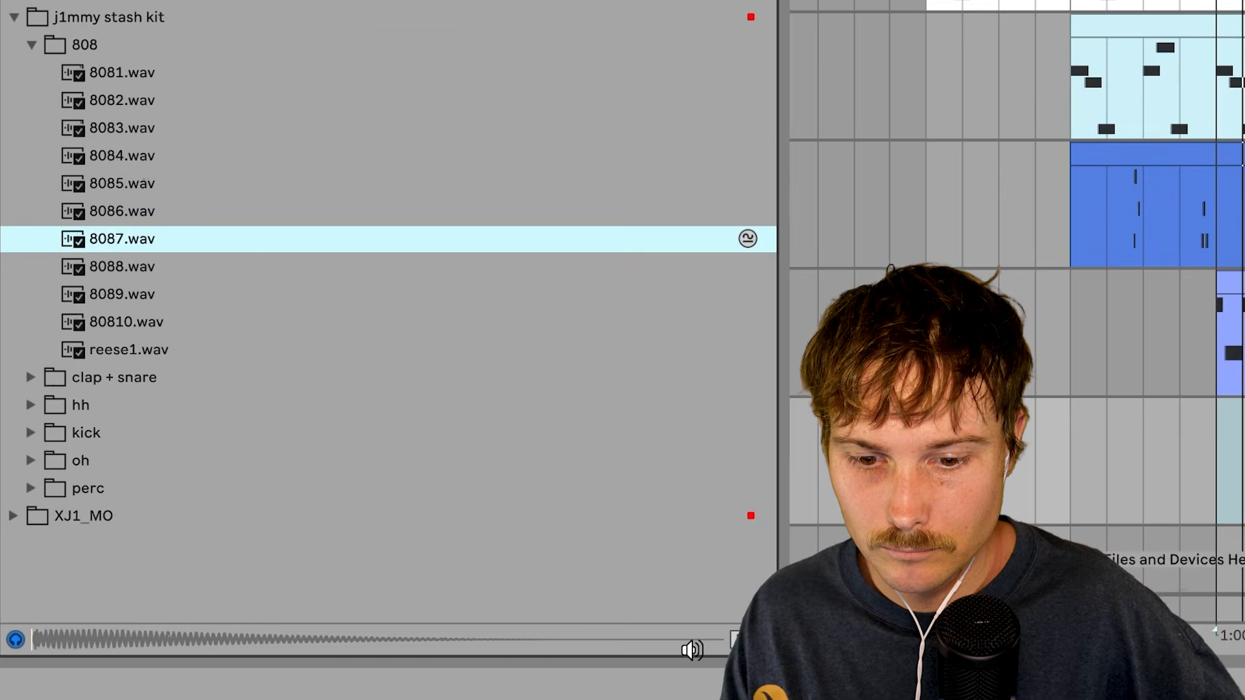
left_click(737, 640)
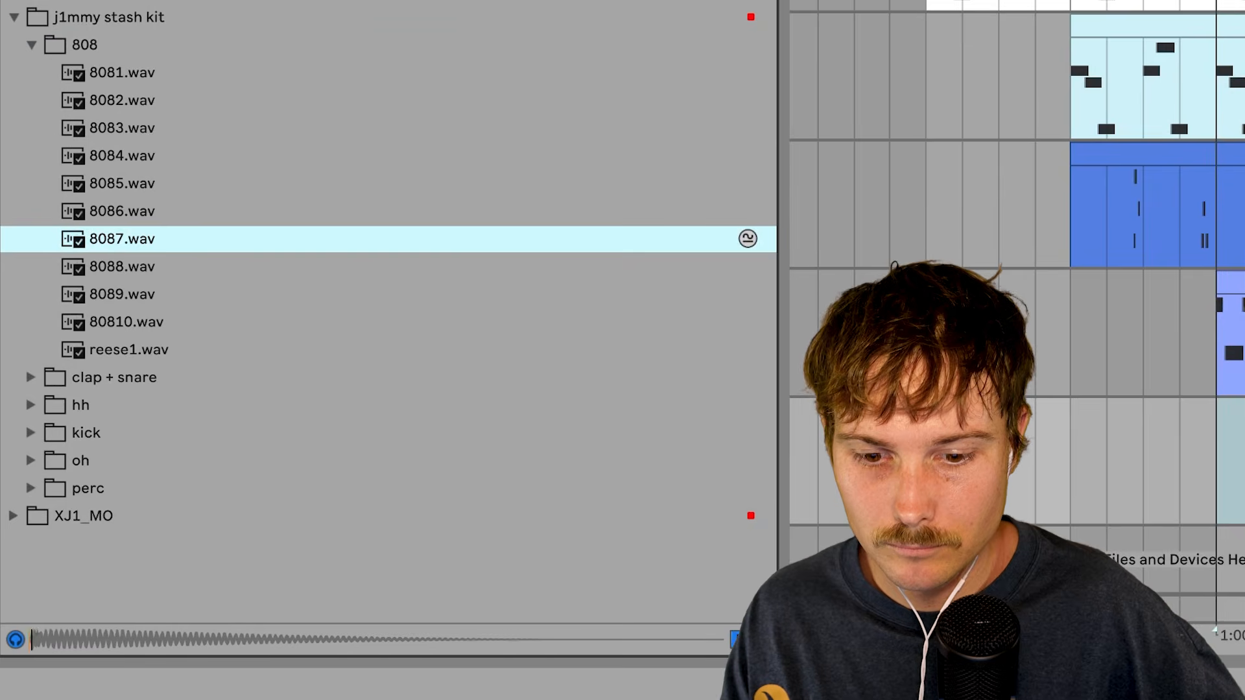
left_click(204, 213)
left_click(181, 241)
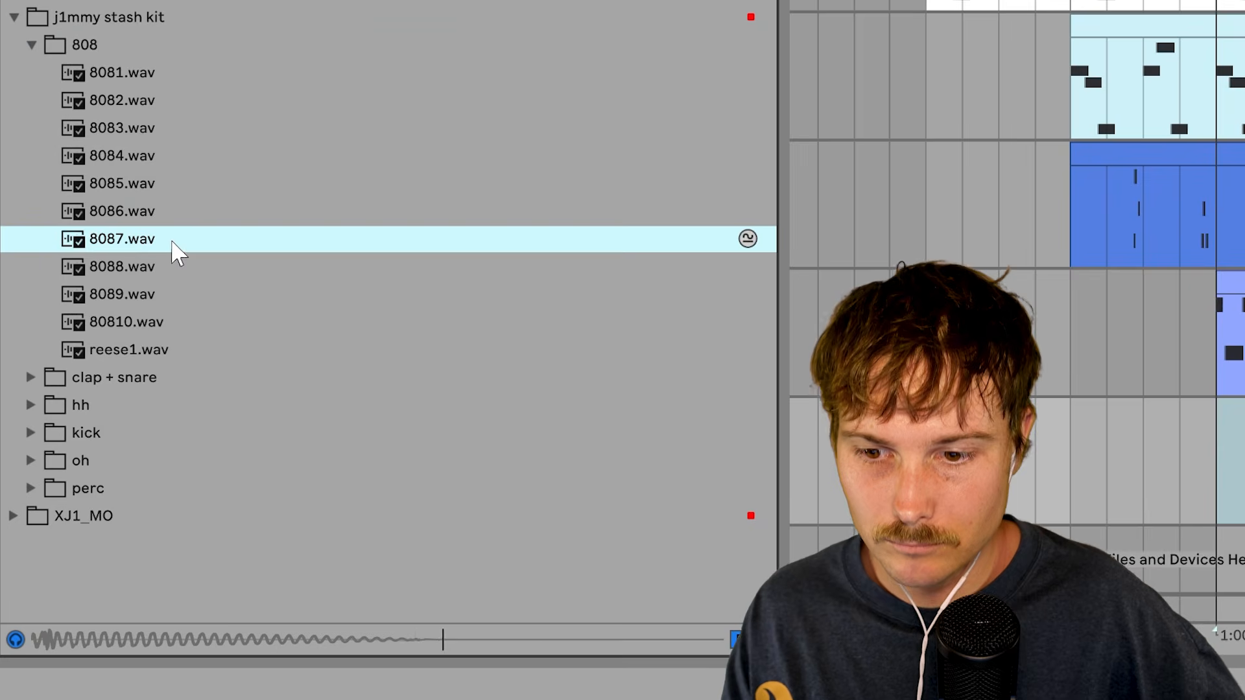
left_click(175, 268)
left_click(180, 246)
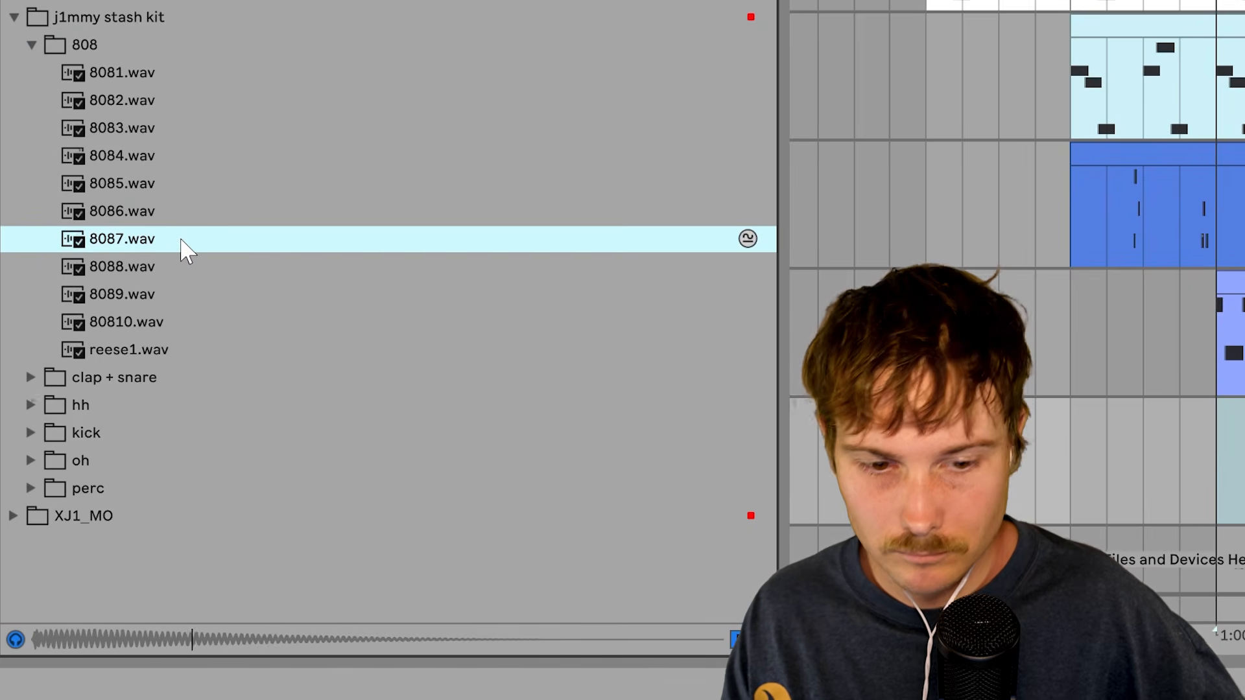
double_click(181, 245)
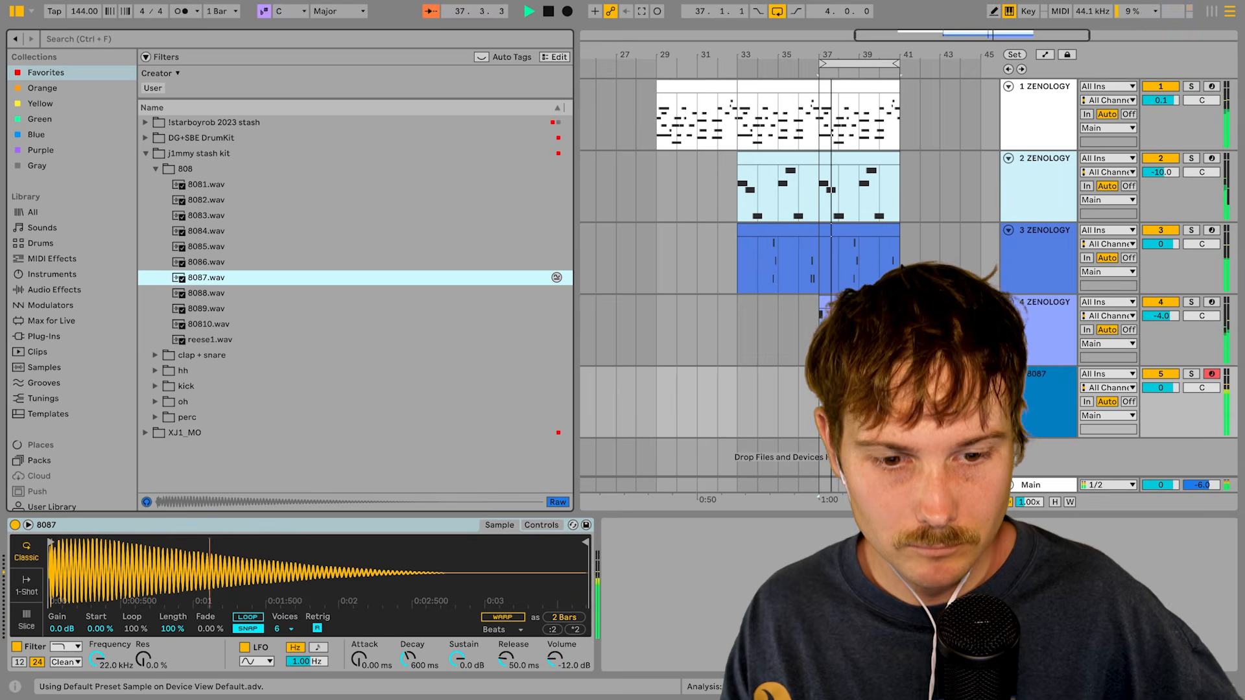
- Create an empty MIDI clip on track 5 from bar 37 to bar 41 and open it together with track 1's clip for note editing
right_click(851, 68)
left_click(941, 202)
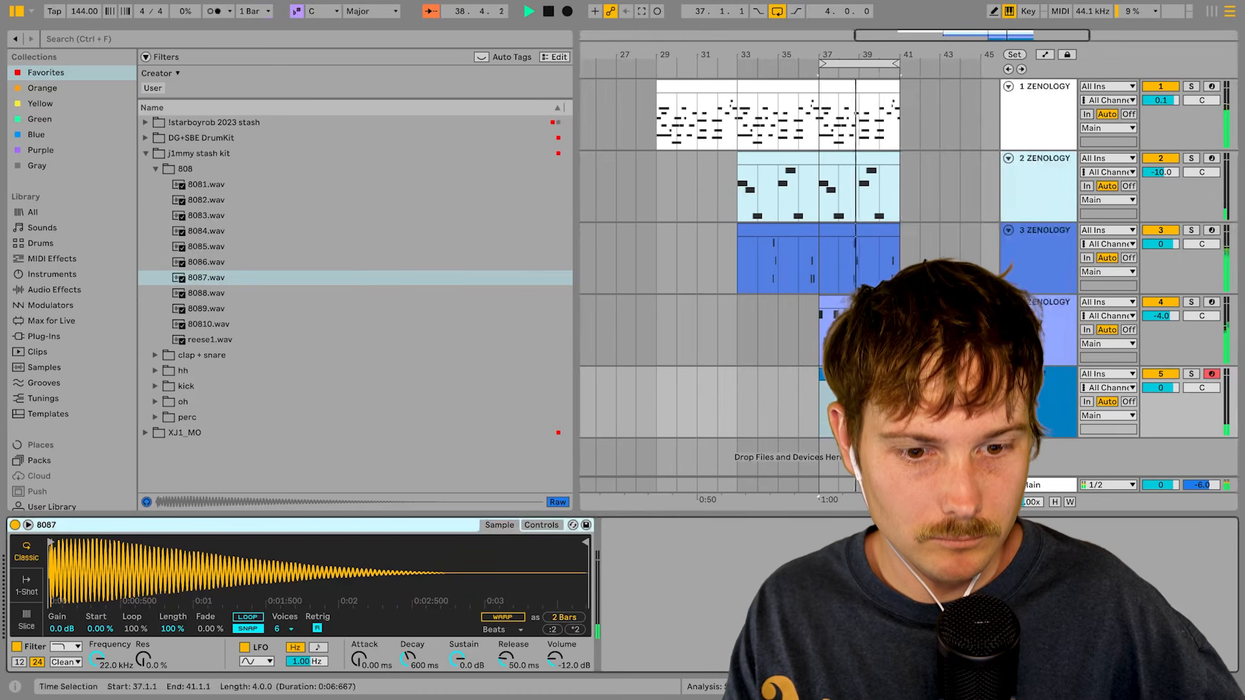
left_click(887, 87)
double_click(886, 86)
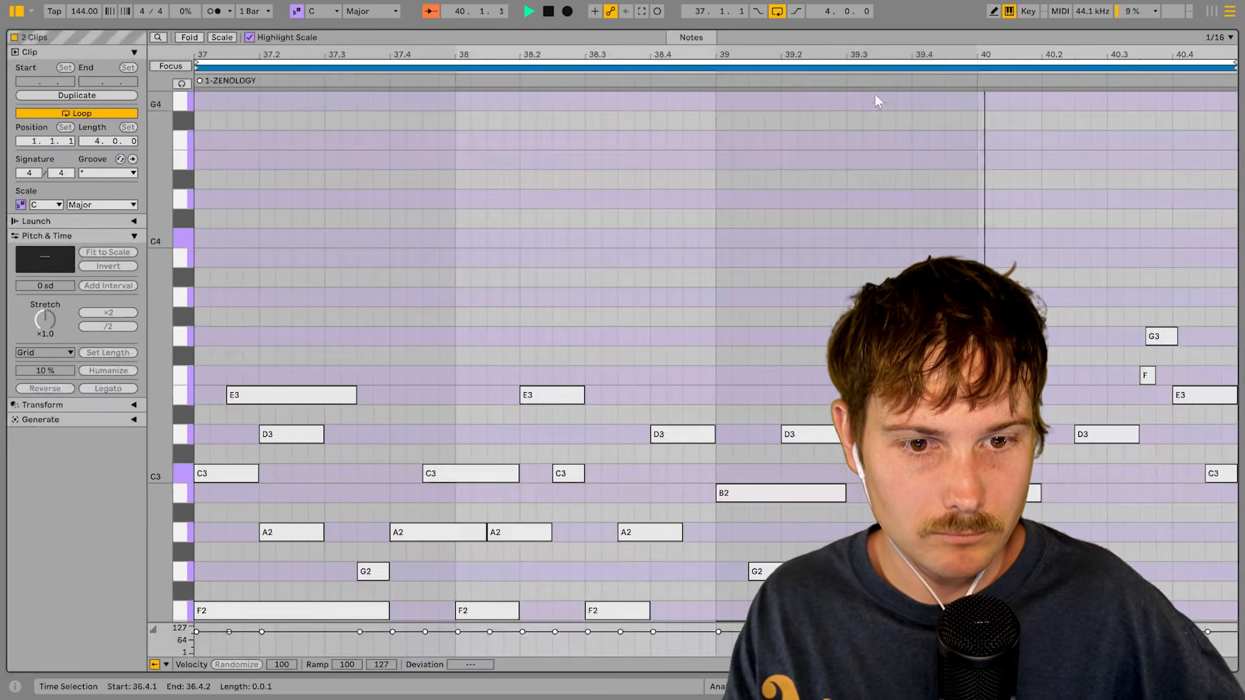
- Nudge the three short C4 notes near bar 38.3 of the 808 clip slightly later and lower the velocity ramp's end value
left_click(900, 68)
scroll(926, 261, "down", 3)
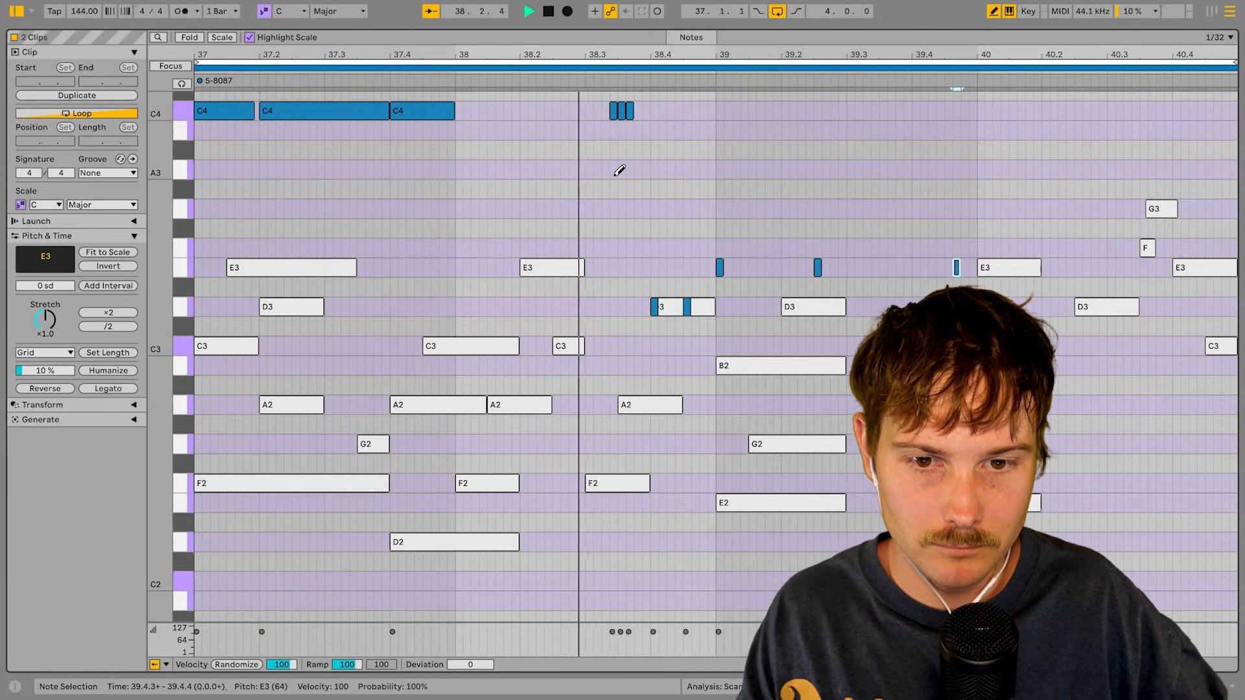
key("n")
key("n")
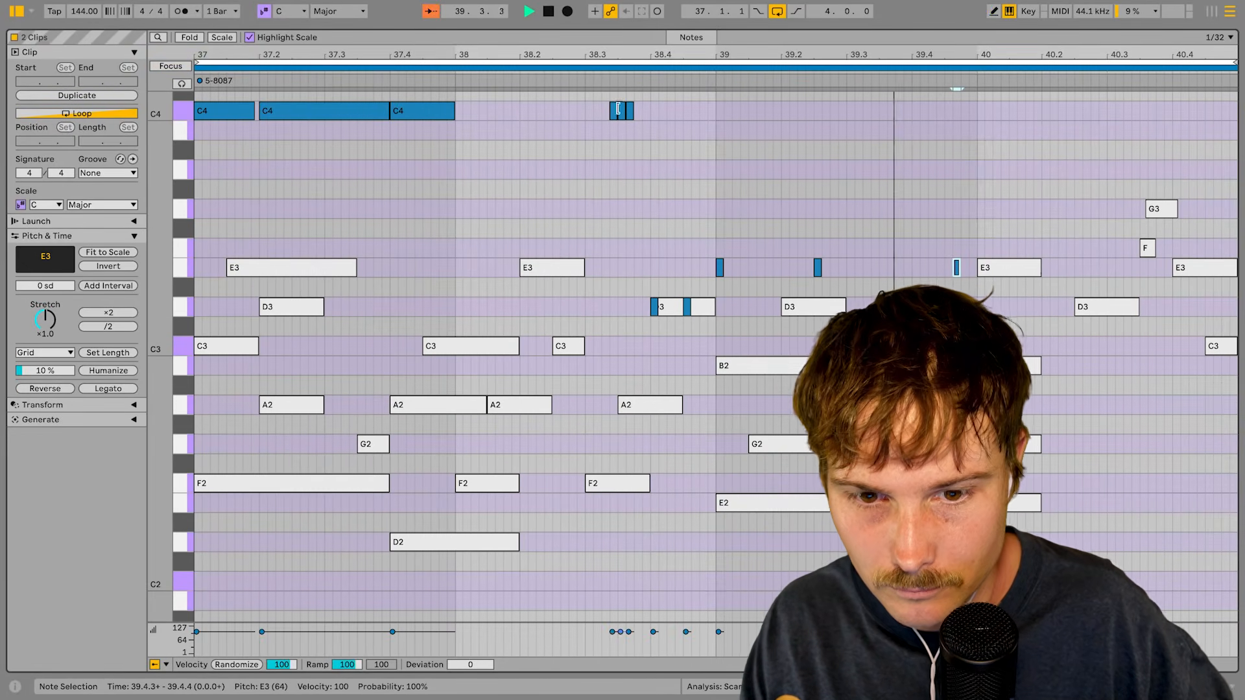
left_click_drag(618, 109, 906, 211)
key("Right")
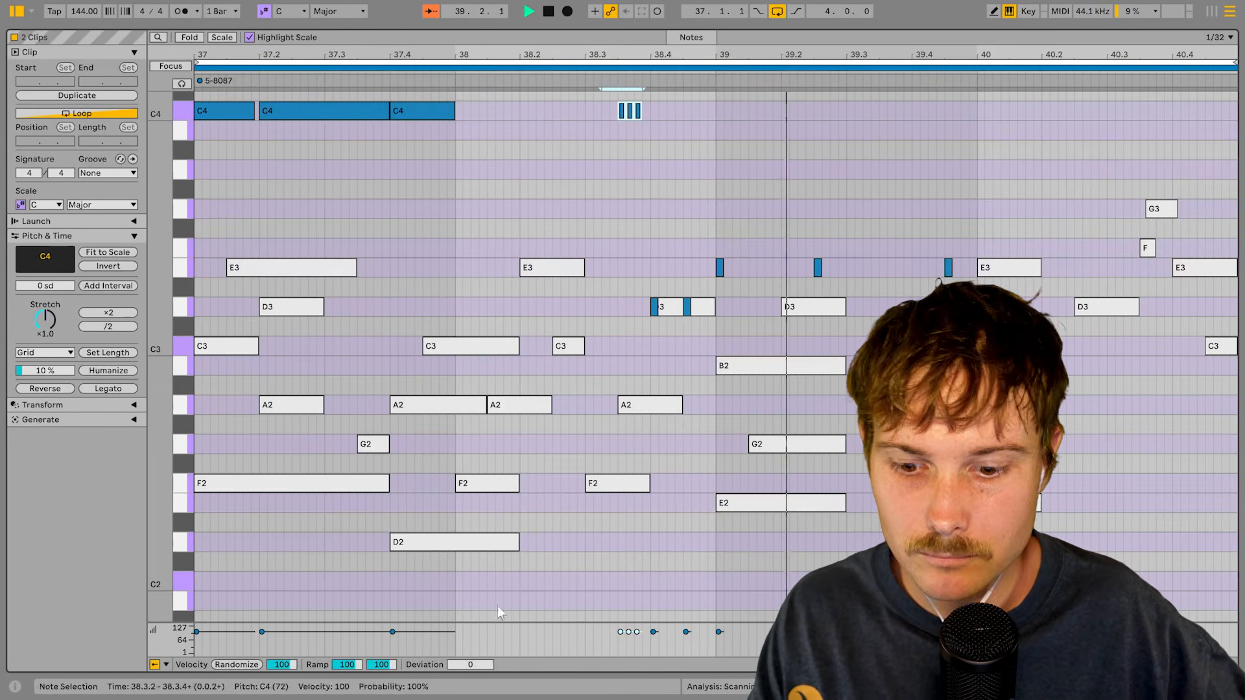
left_click_drag(382, 664, 381, 687)
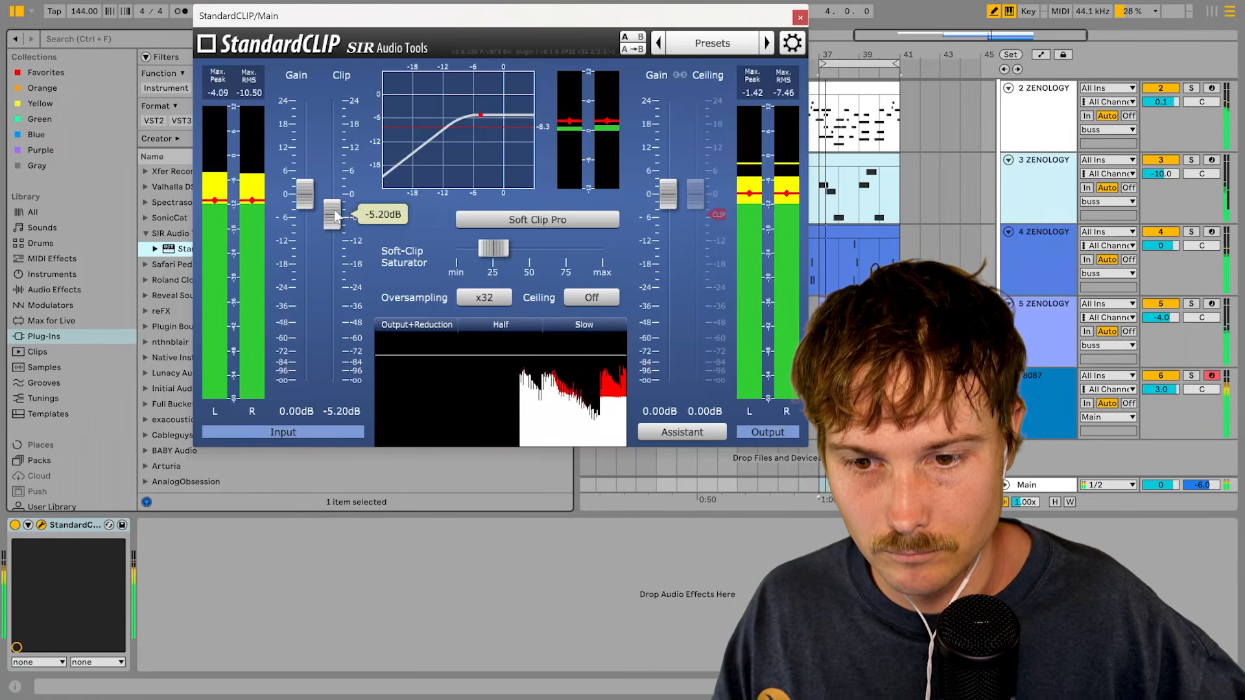
- Set the Main track's StandardCLIP clip level to -4.40 dB and close the plug-in window
left_click_drag(337, 218, 337, 214)
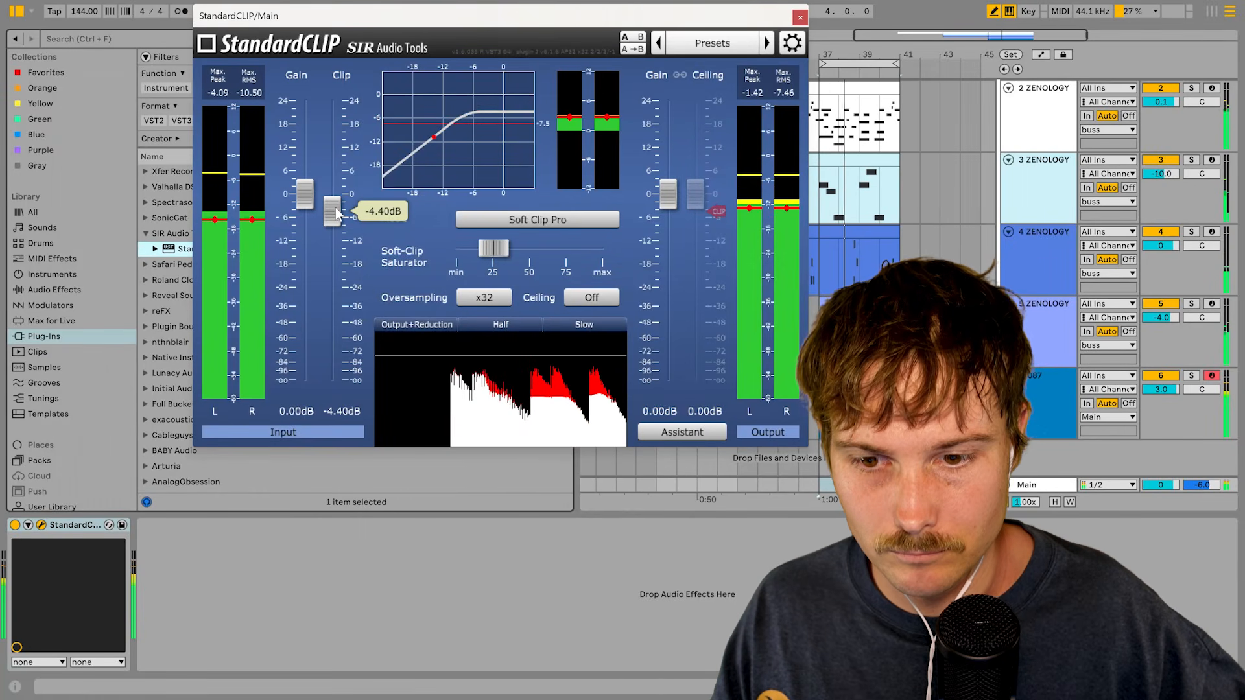
left_click(800, 17)
left_click(726, 399)
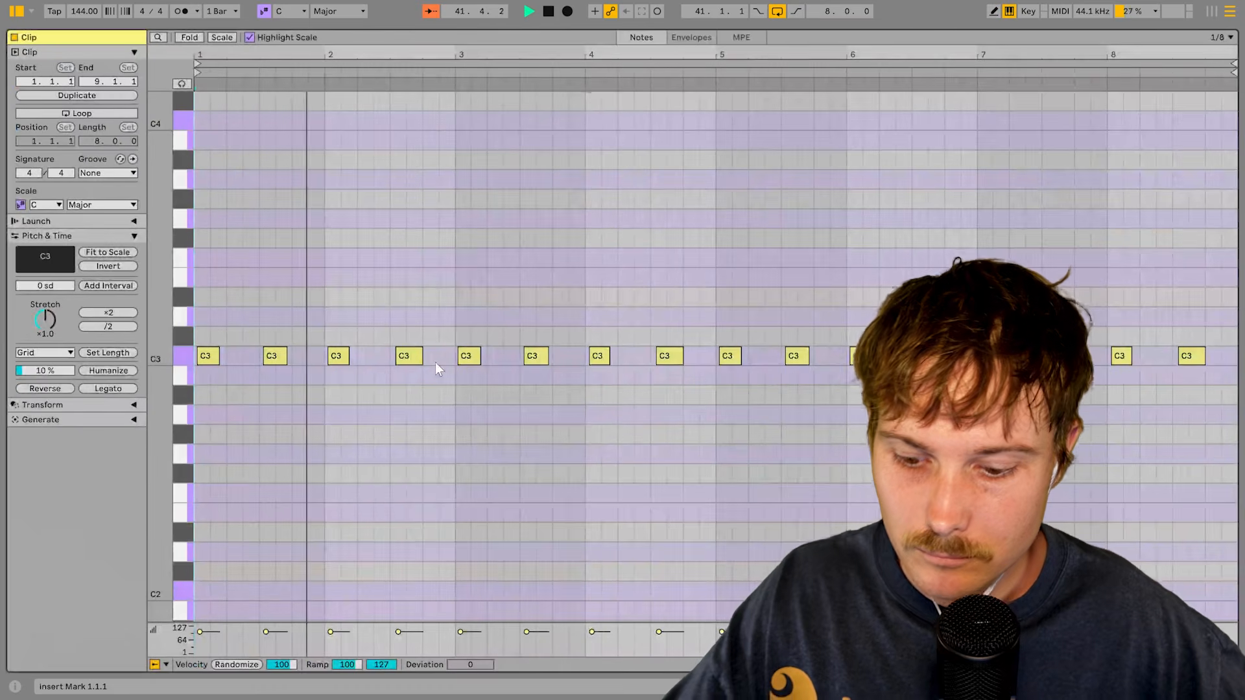
- Quantize all the C3 notes in the open hat's eight-bar clip and widen the grid
key("ctrl+a")
key("ctrl+u")
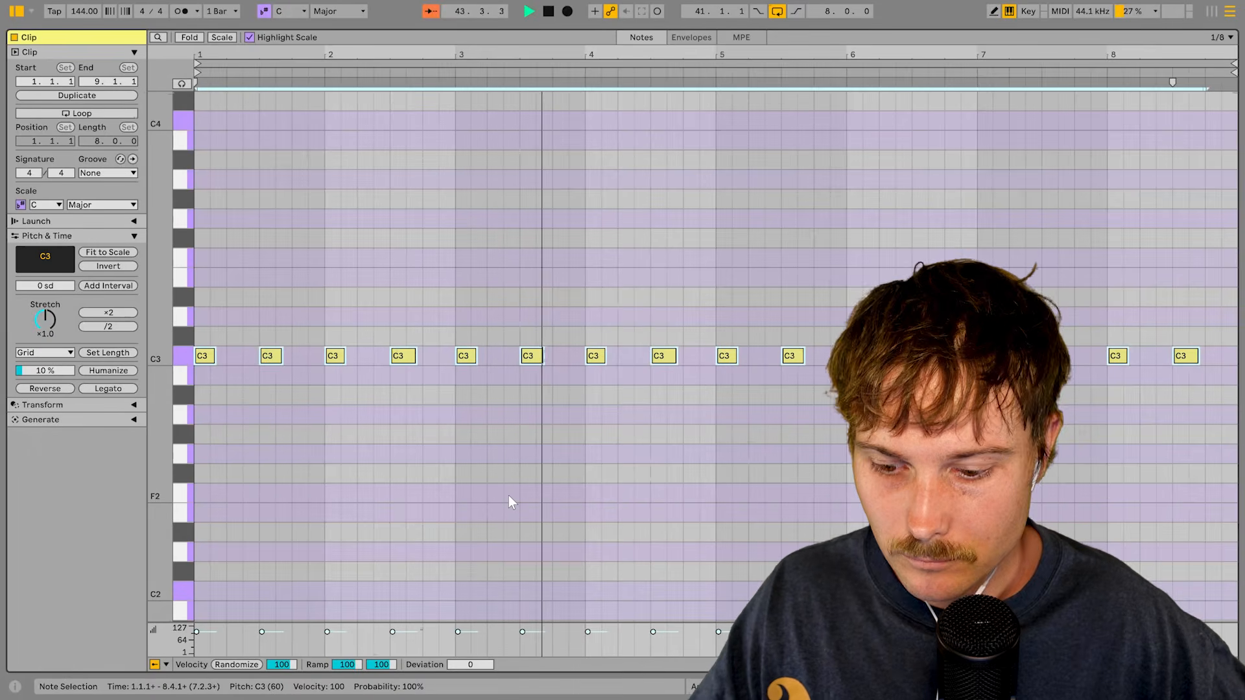
key("ctrl+2")
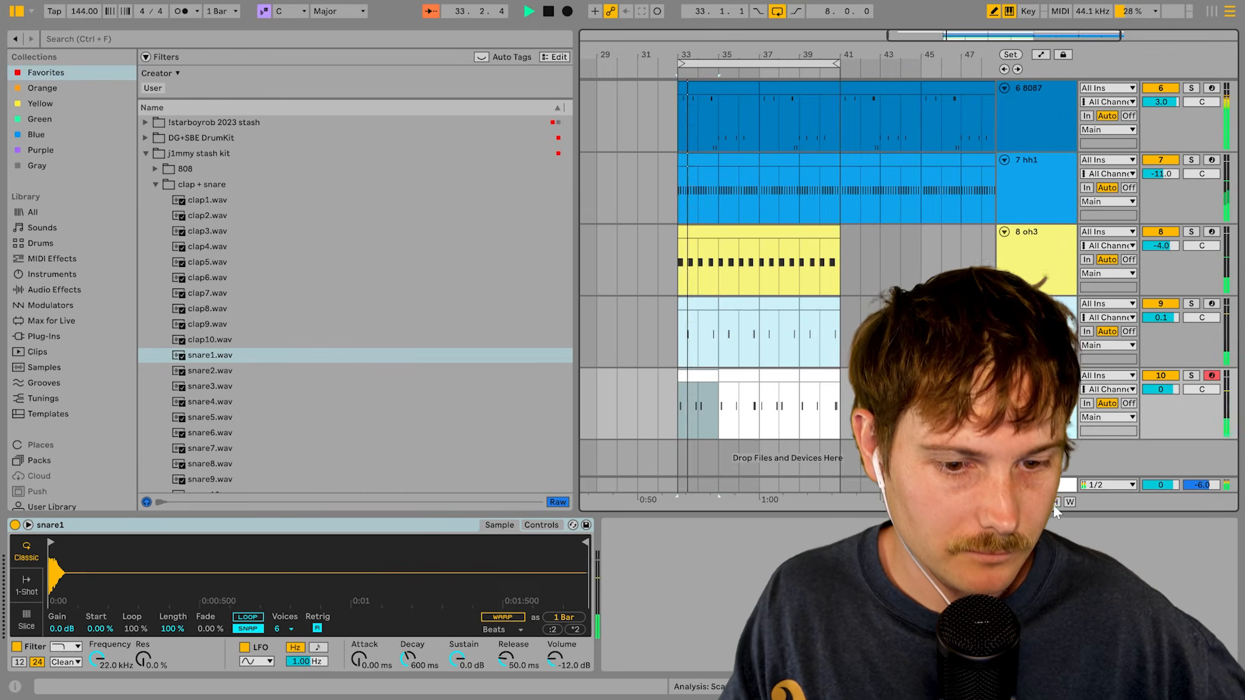
- Fit the track heights to the arrangement view and check the levels in the Session mixer
left_click(1056, 503)
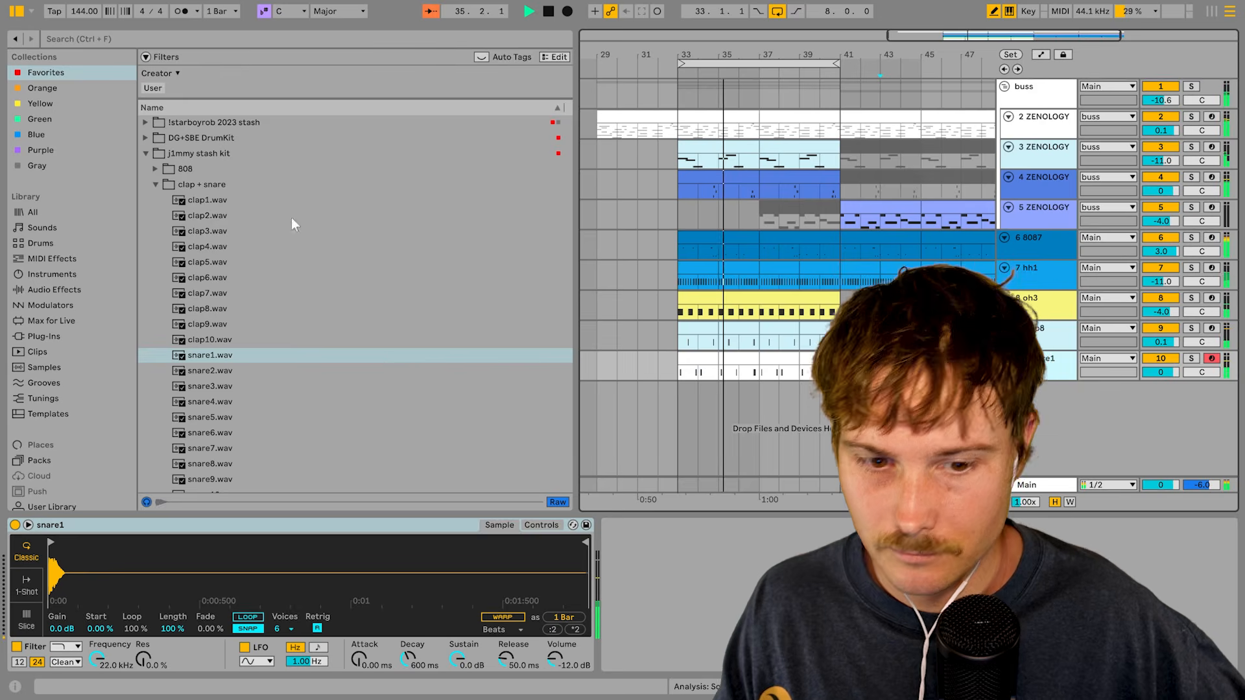
key("Tab")
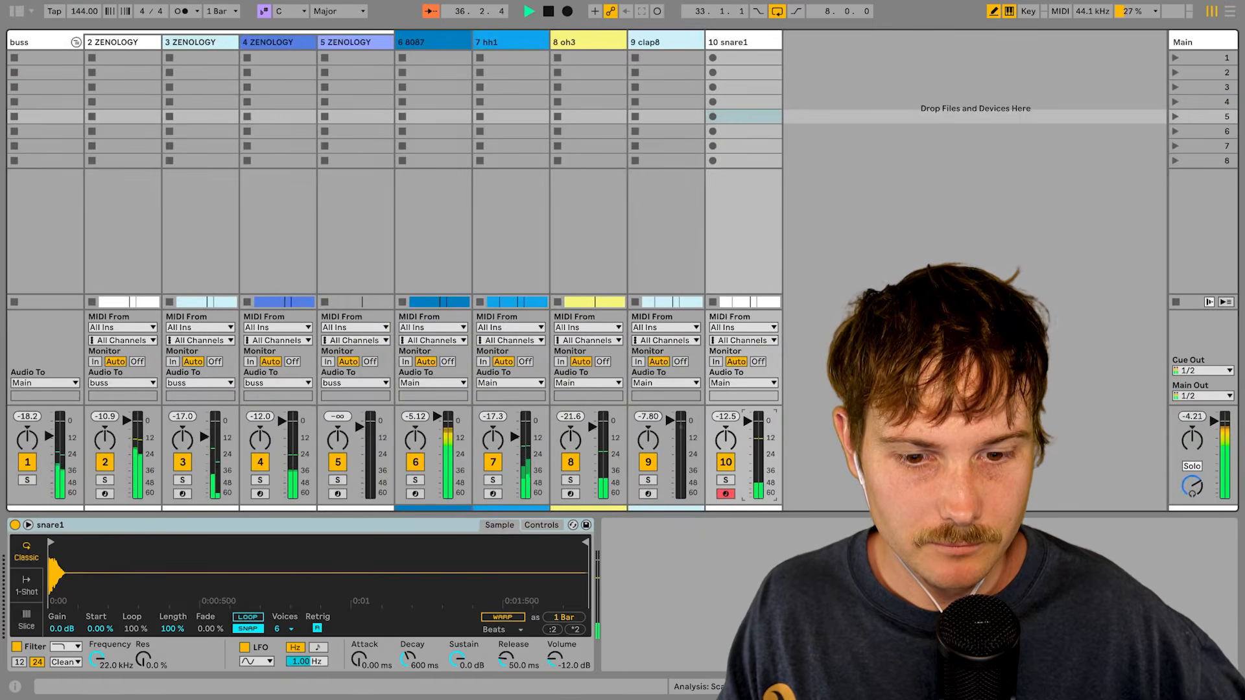
key("Tab")
- Inspect the clap8 and oh3 sampler devices and bring up the oh3 sampler's control parameters
left_click(1047, 345)
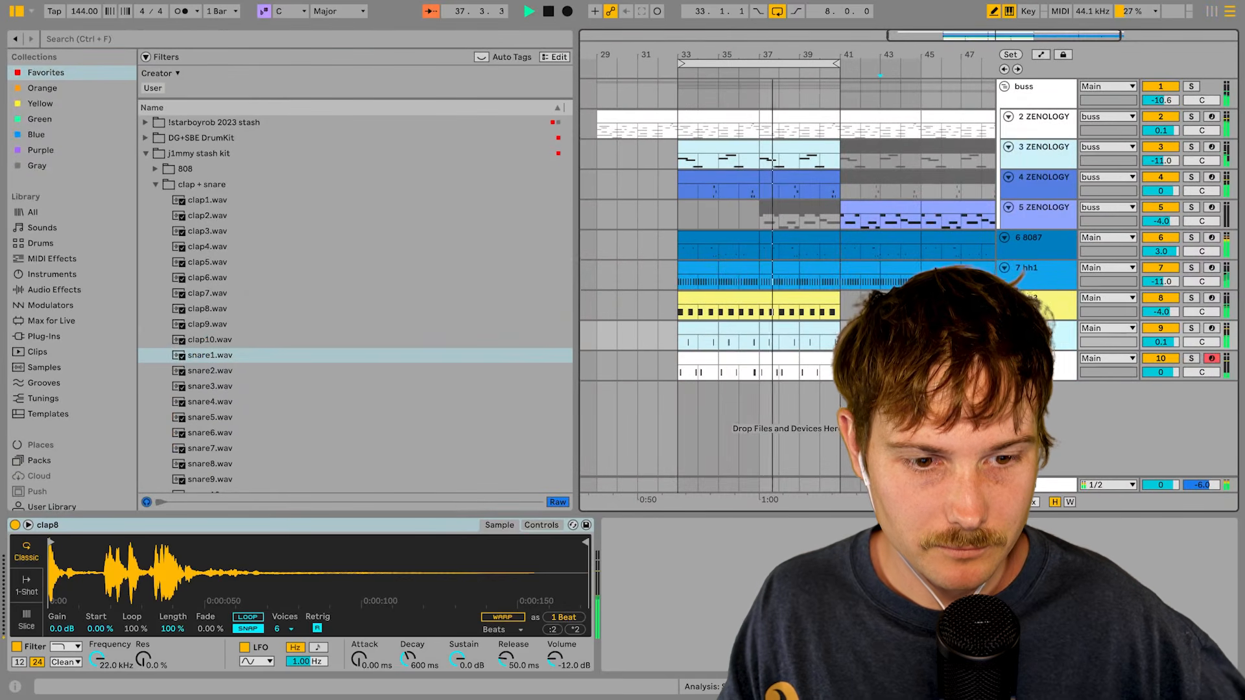
left_click(1041, 314)
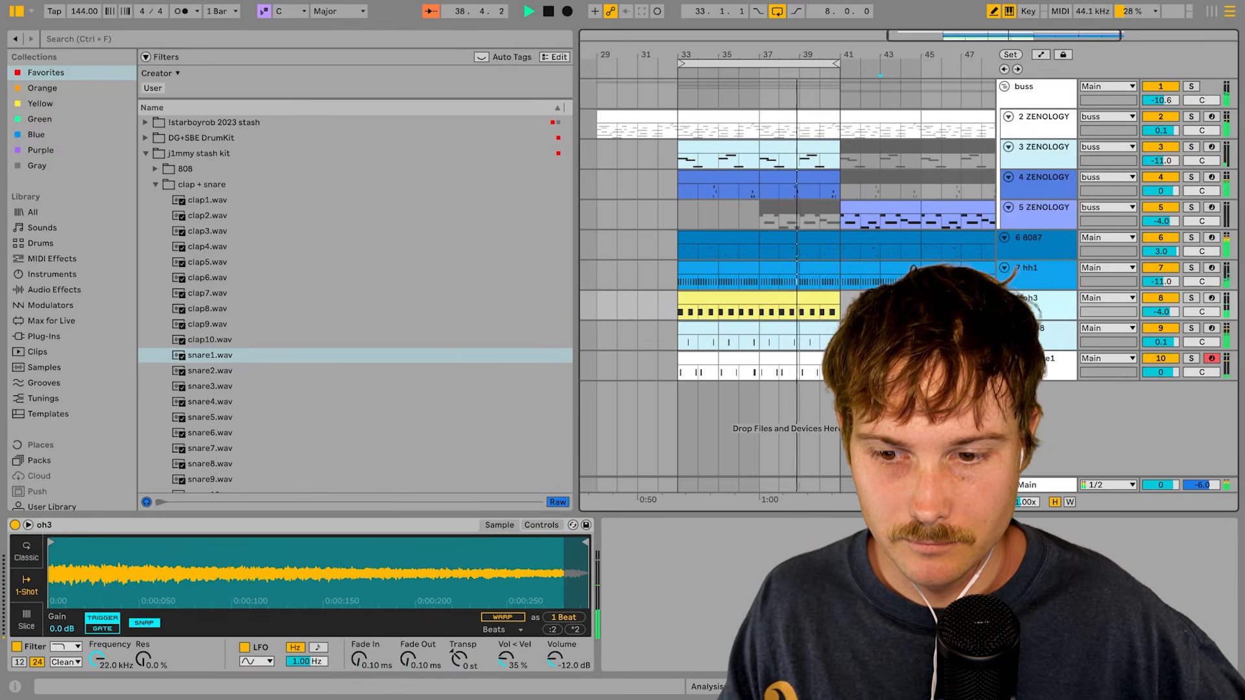
scroll(350, 383, "down", 2)
left_click(540, 526)
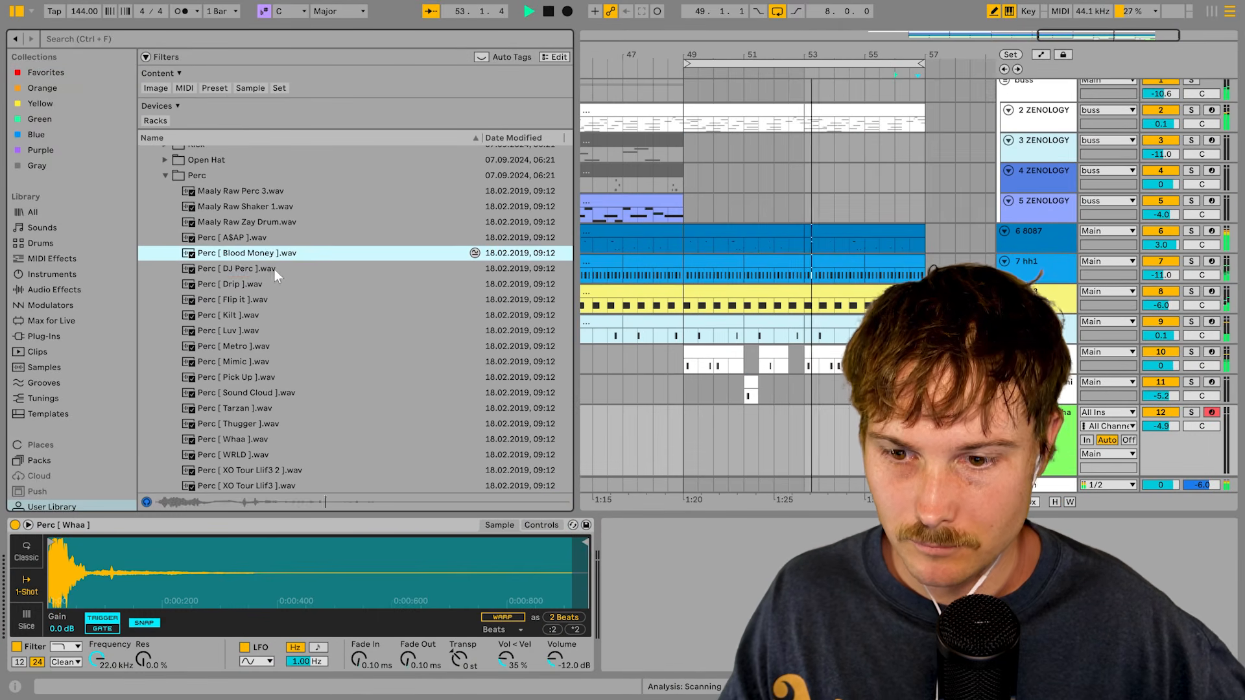
- Preview Perc [ DJ Perc ].wav against the beat and collapse the La Uzi kit's Perc folder
left_click(274, 270)
scroll(748, 392, "down", 1)
scroll(748, 391, "left", 2)
scroll(788, 358, "right", 2)
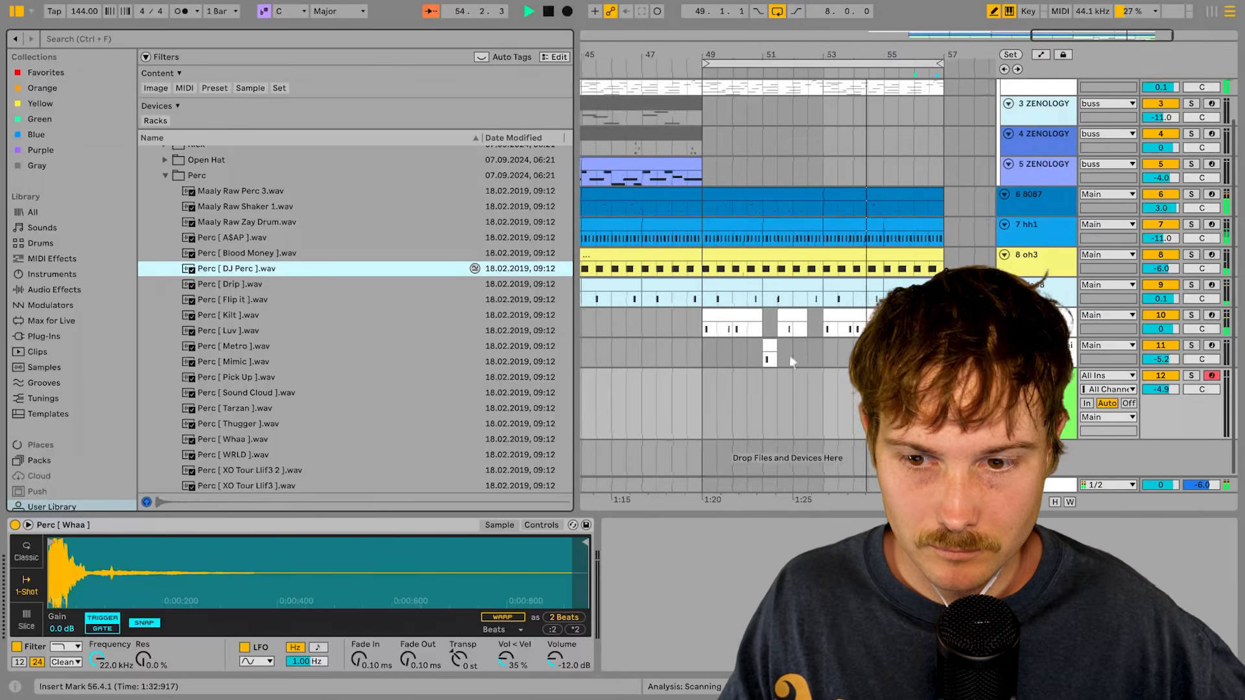
left_click(174, 178)
scroll(196, 311, "up", 3)
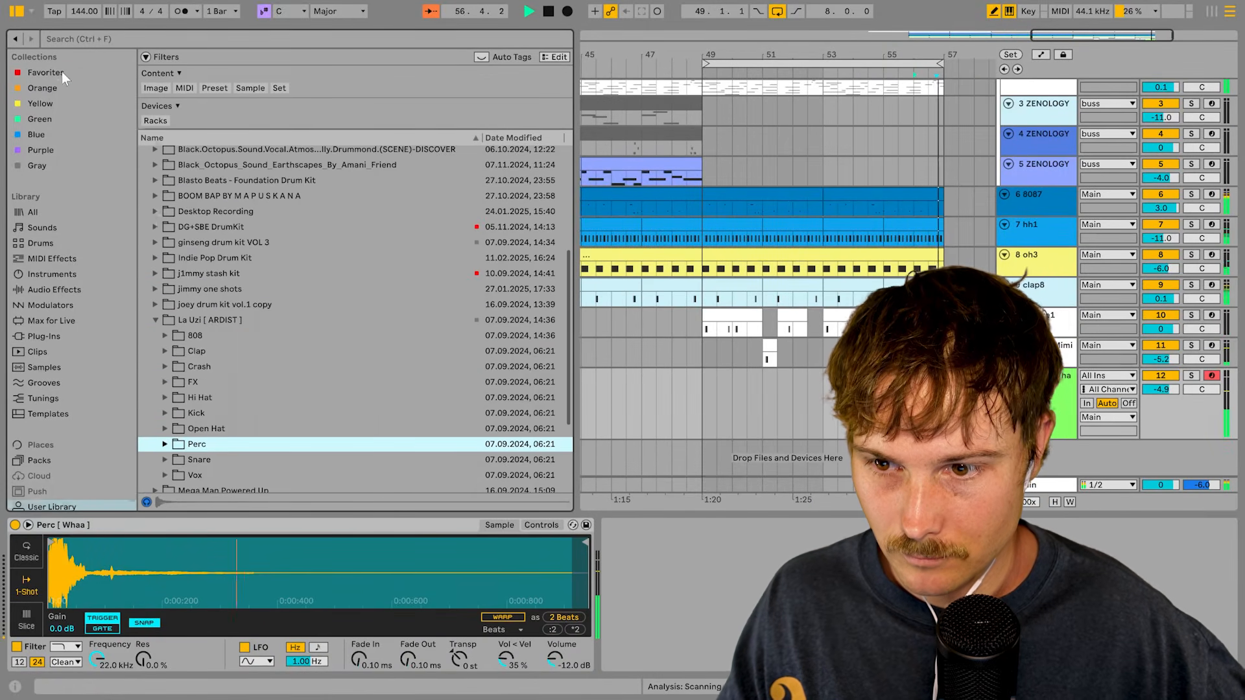
- Browse the sfx samples of the favorite DG+SBE DrumKit and collapse that folder
left_click(45, 72)
left_click(147, 138)
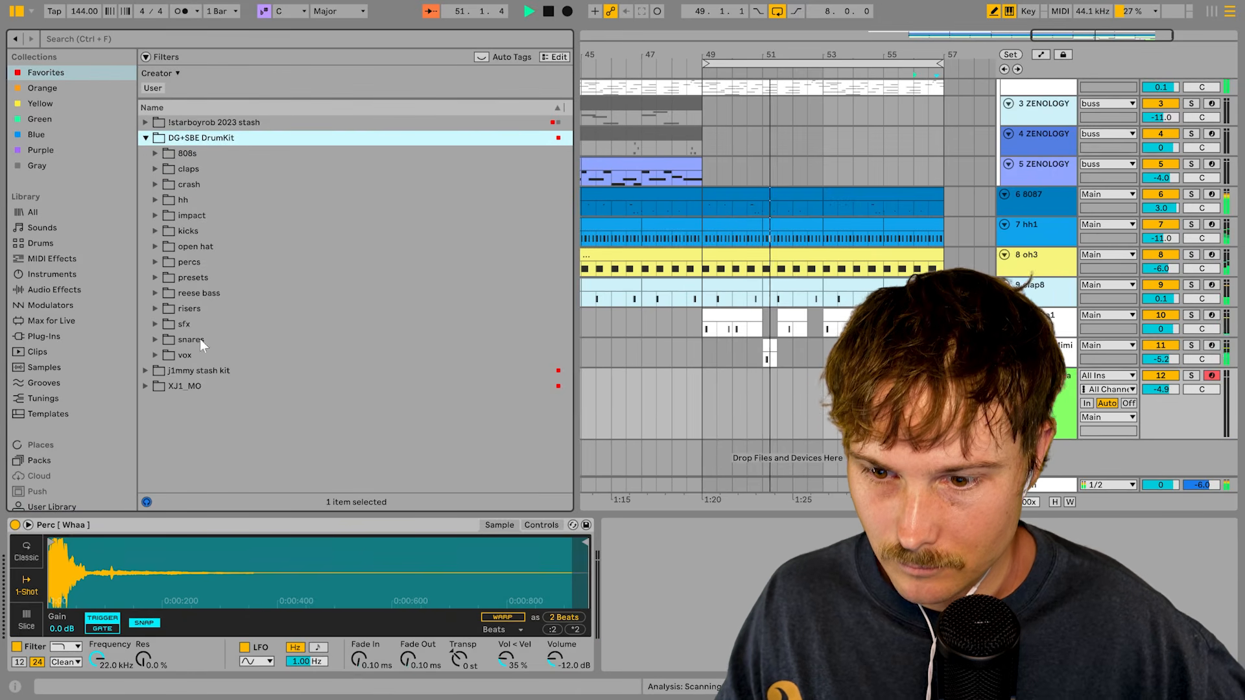
left_click(155, 325)
scroll(154, 279, "down", 2)
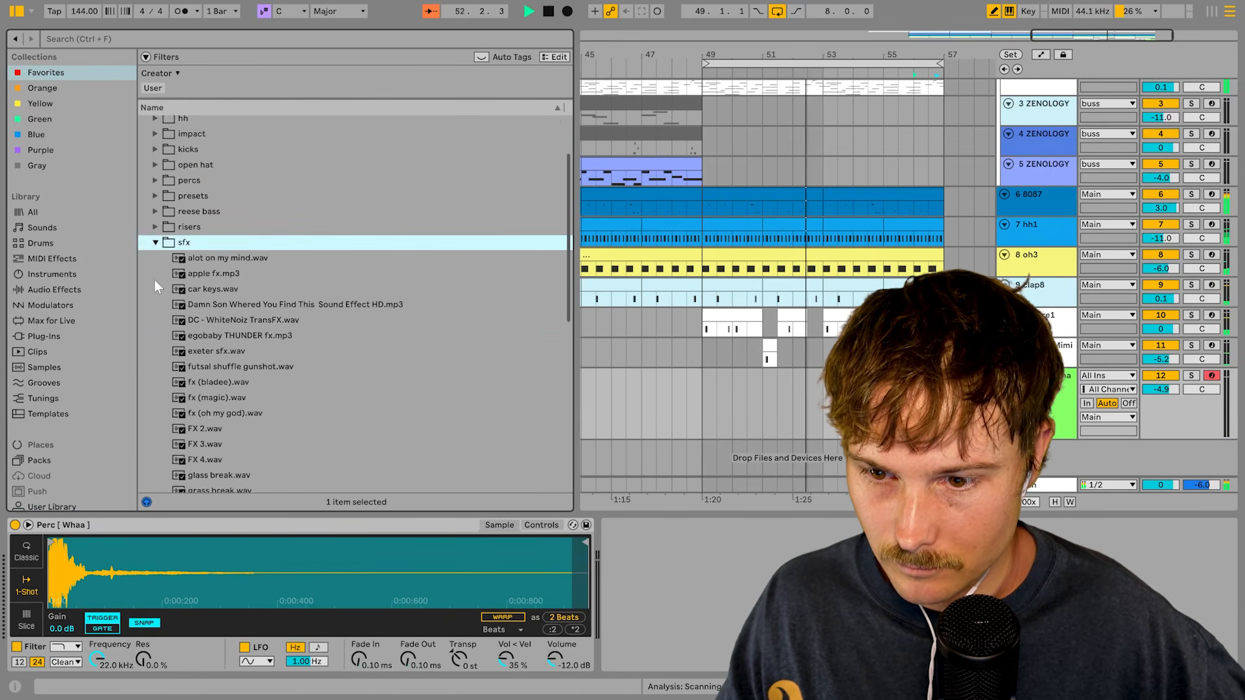
left_click(154, 245)
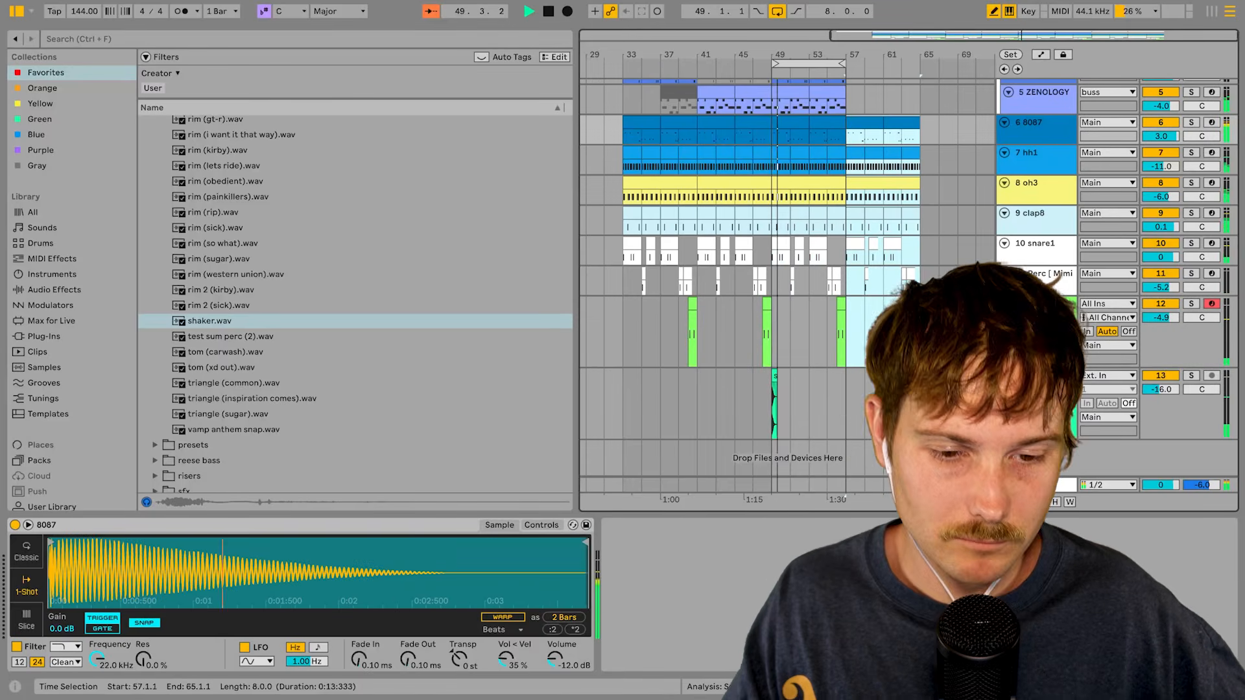
- Select bars 49 to 65 on track 4, loop that range, and hide the browser for a wider arrangement
scroll(906, 240, "up", 4)
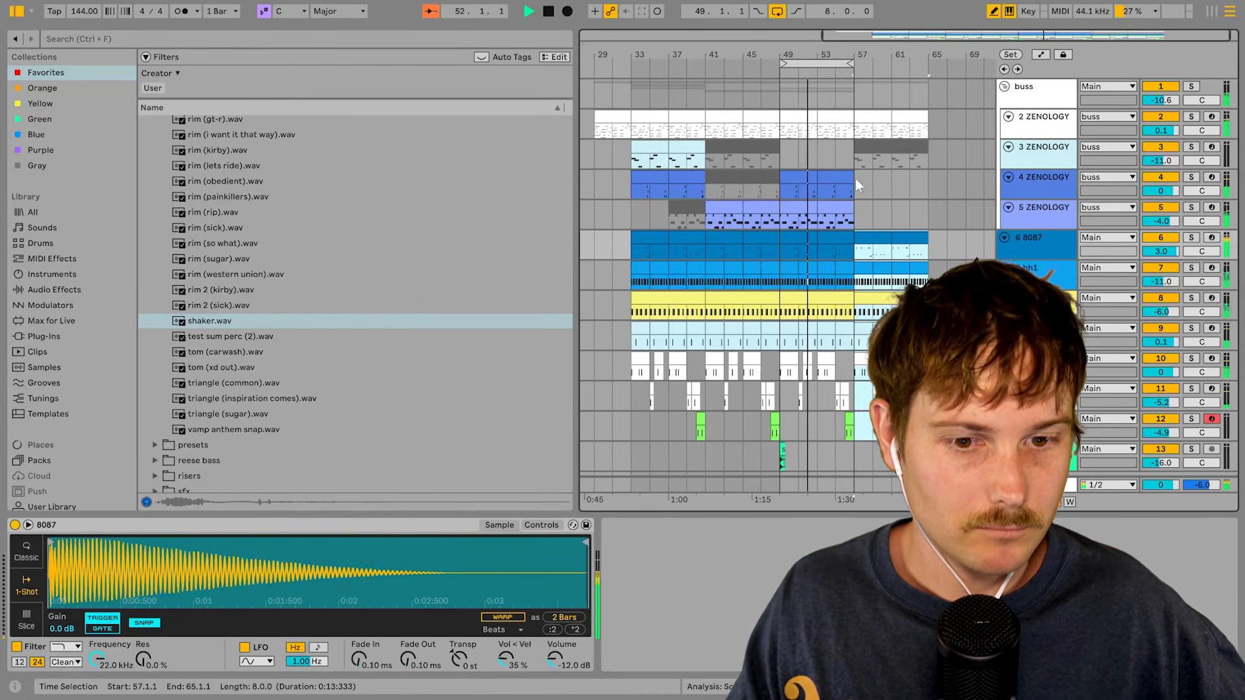
left_click(808, 179)
left_click(932, 185, "shift")
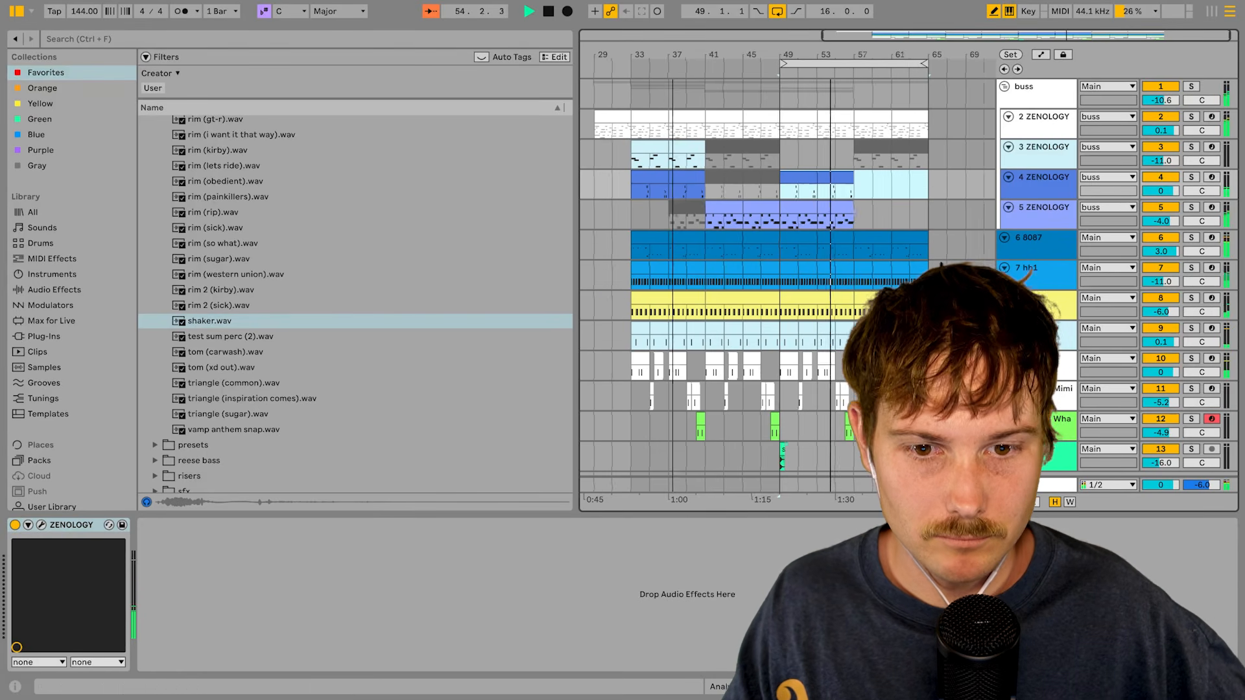
left_click_drag(673, 55, 649, 61)
left_click(17, 11)
left_click_drag(603, 241, 769, 226)
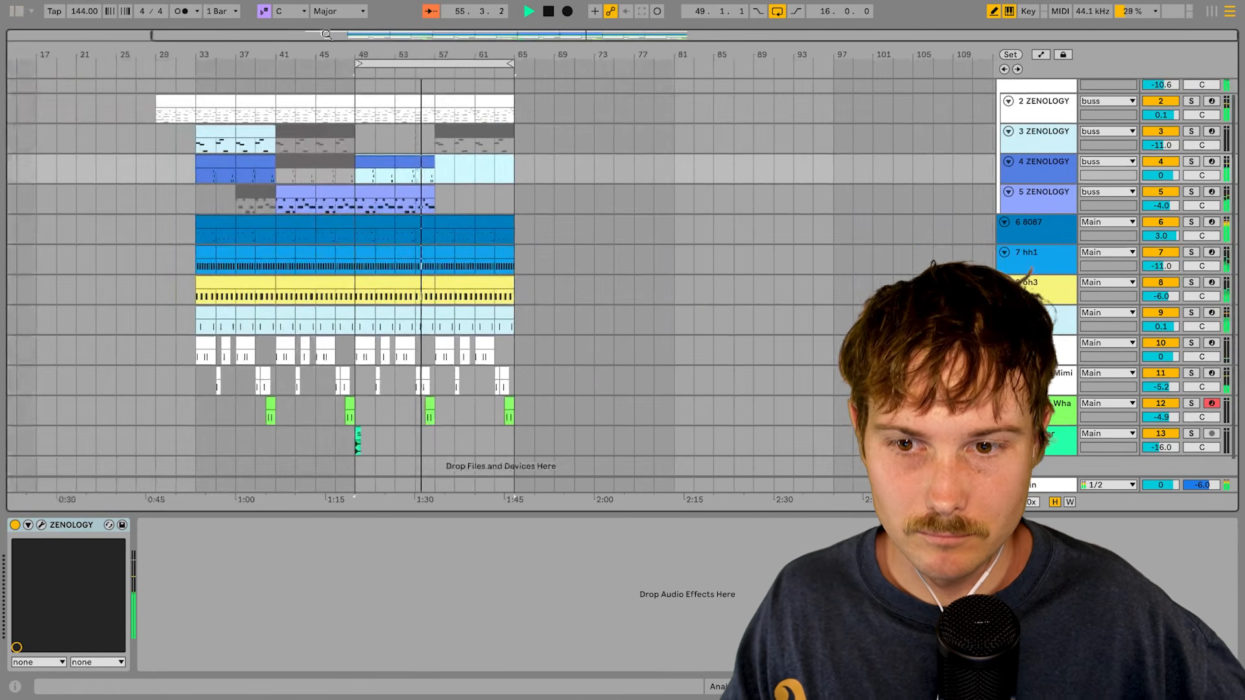
left_click_drag(273, 47, 273, 62)
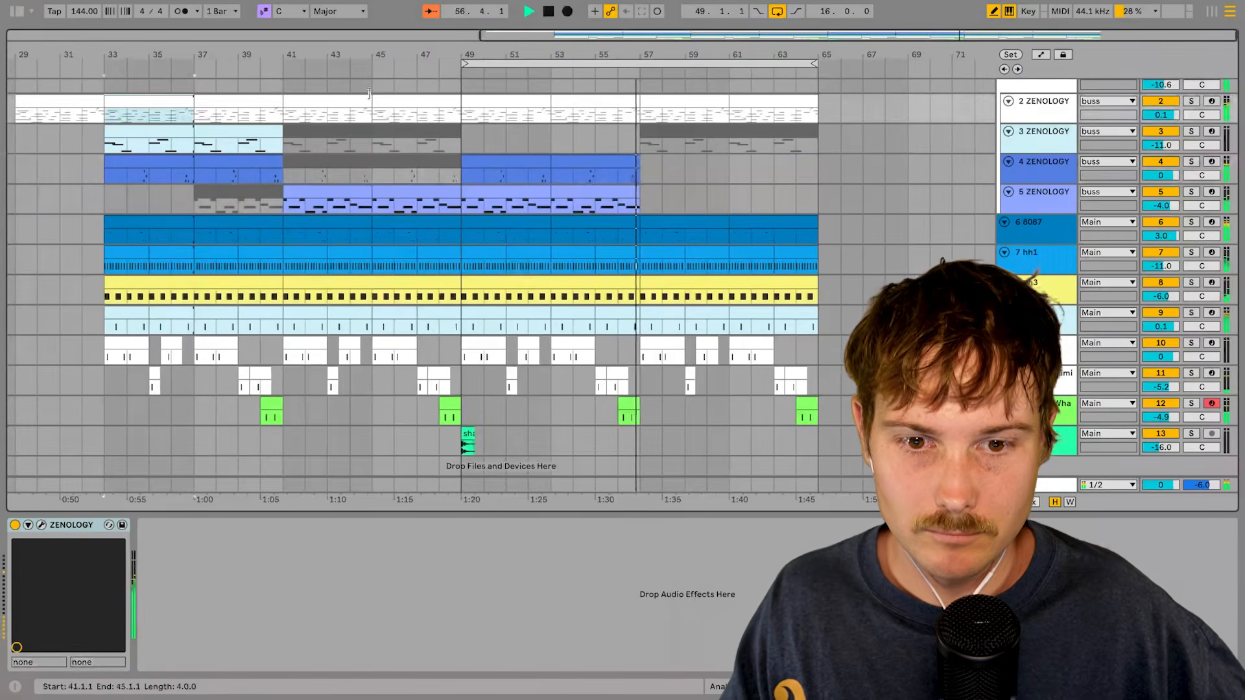
- Delete the Perc [ Whaa ] clip on track 12 just before the shaker hit
left_click(733, 421)
key("Delete")
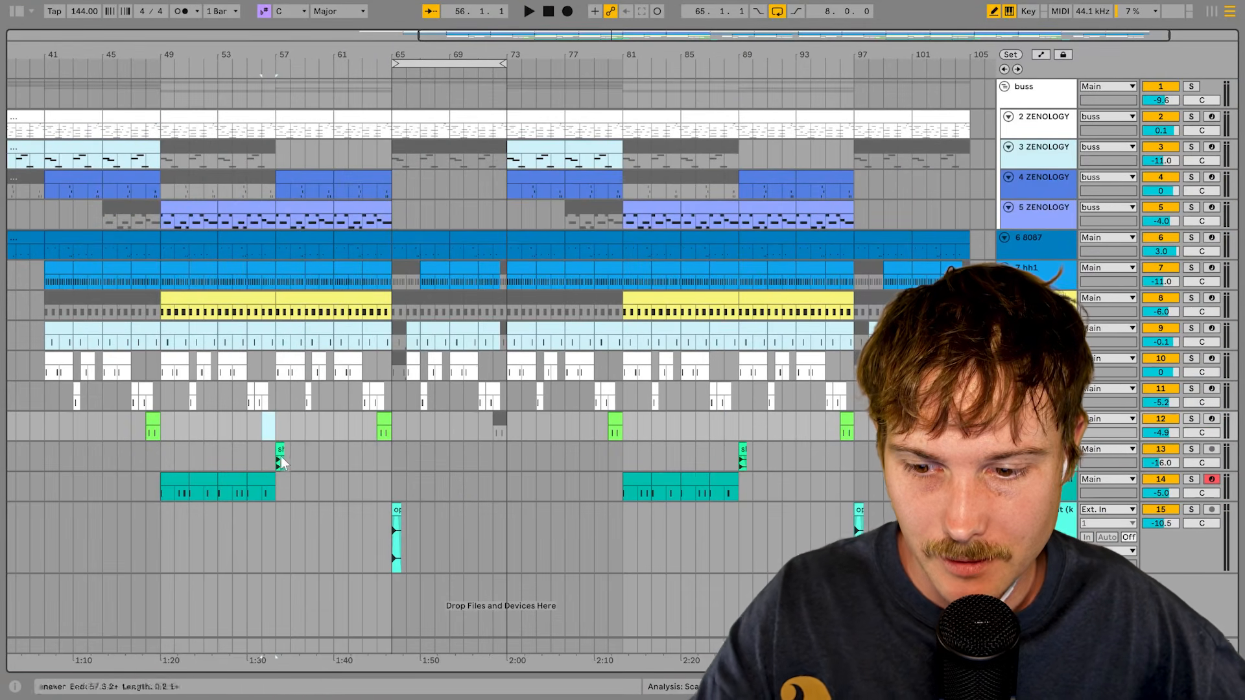
key("ctrl+z")
- Compare snare1, snare2 and snare3 in the j1mmy stash kit's clap + snare folder and load snare3.wav onto a new track
key("ctrl+alt+b")
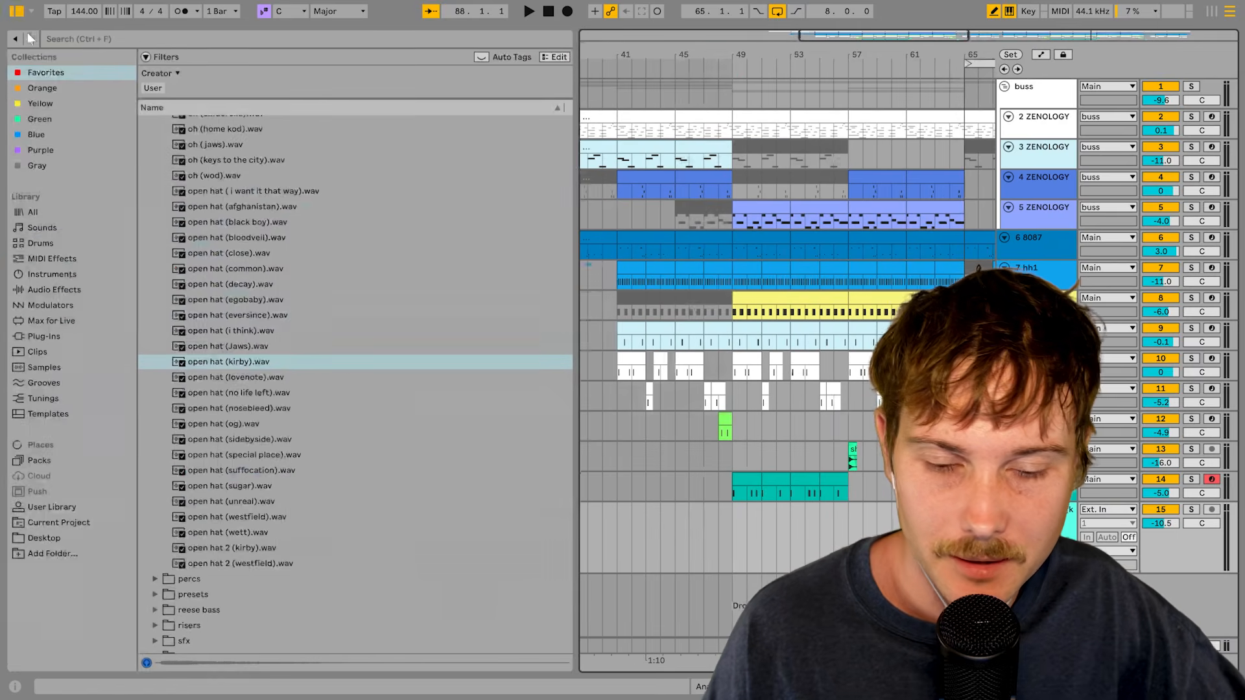
scroll(314, 388, "up", 10)
left_click(155, 185)
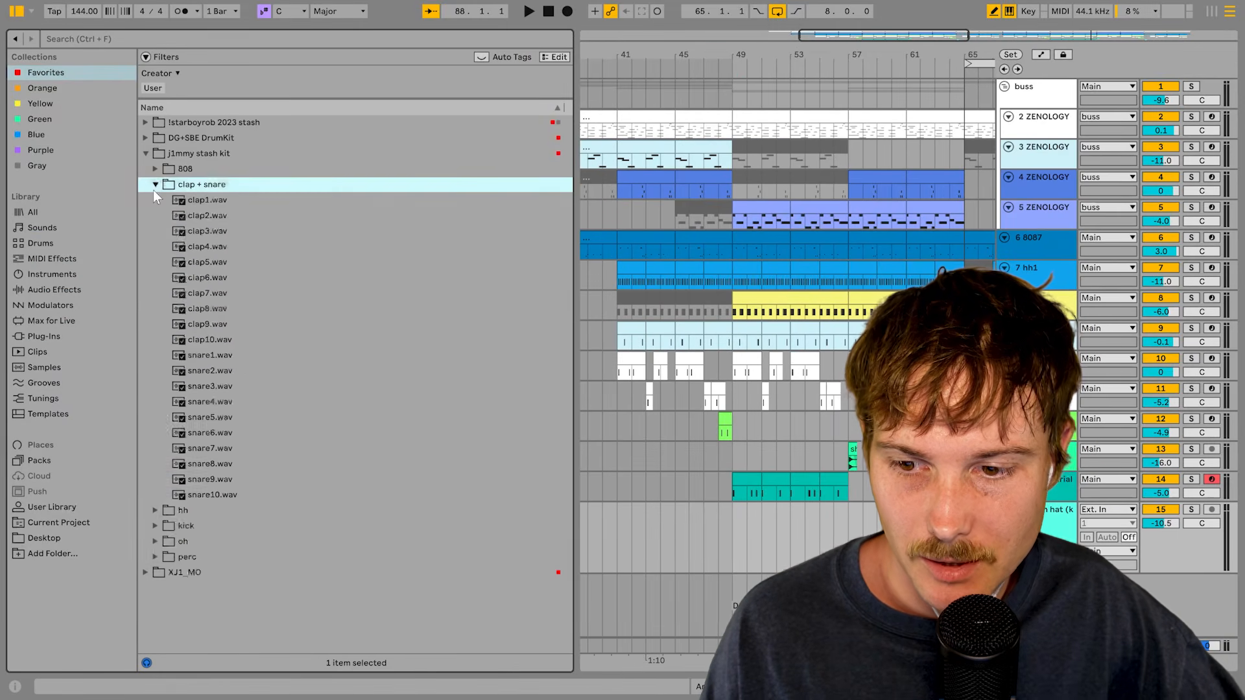
left_click(200, 372)
left_click(207, 355)
left_click(229, 387)
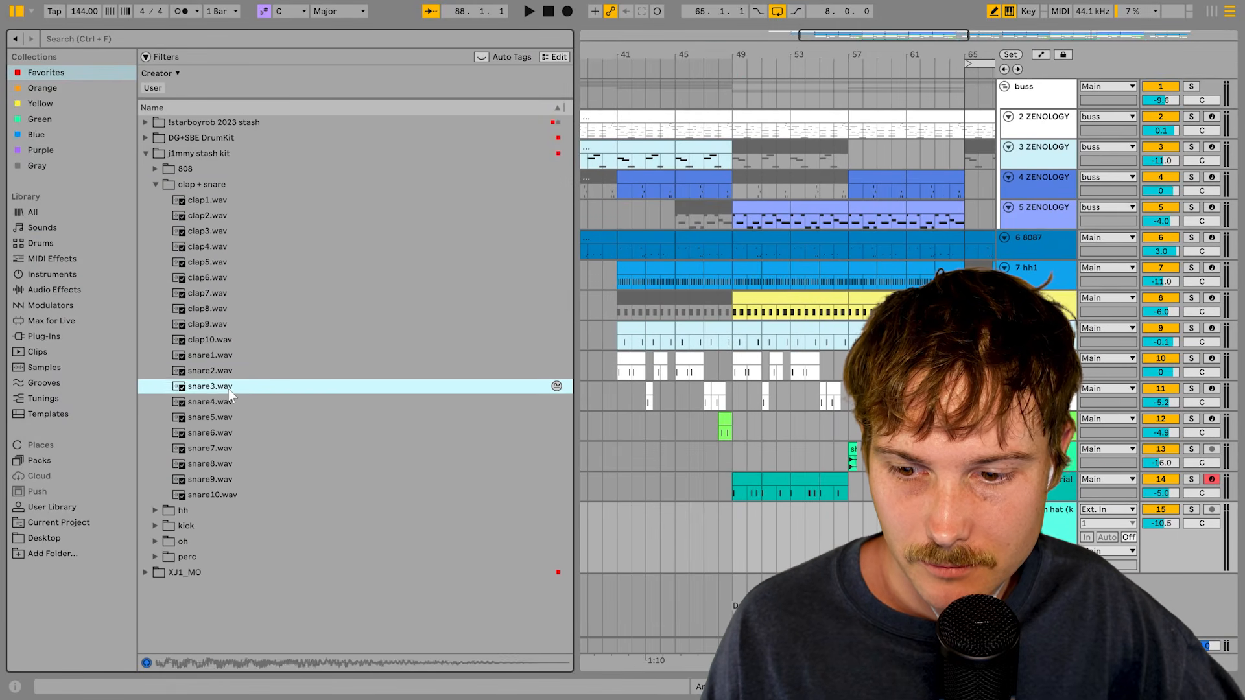
left_click(227, 374)
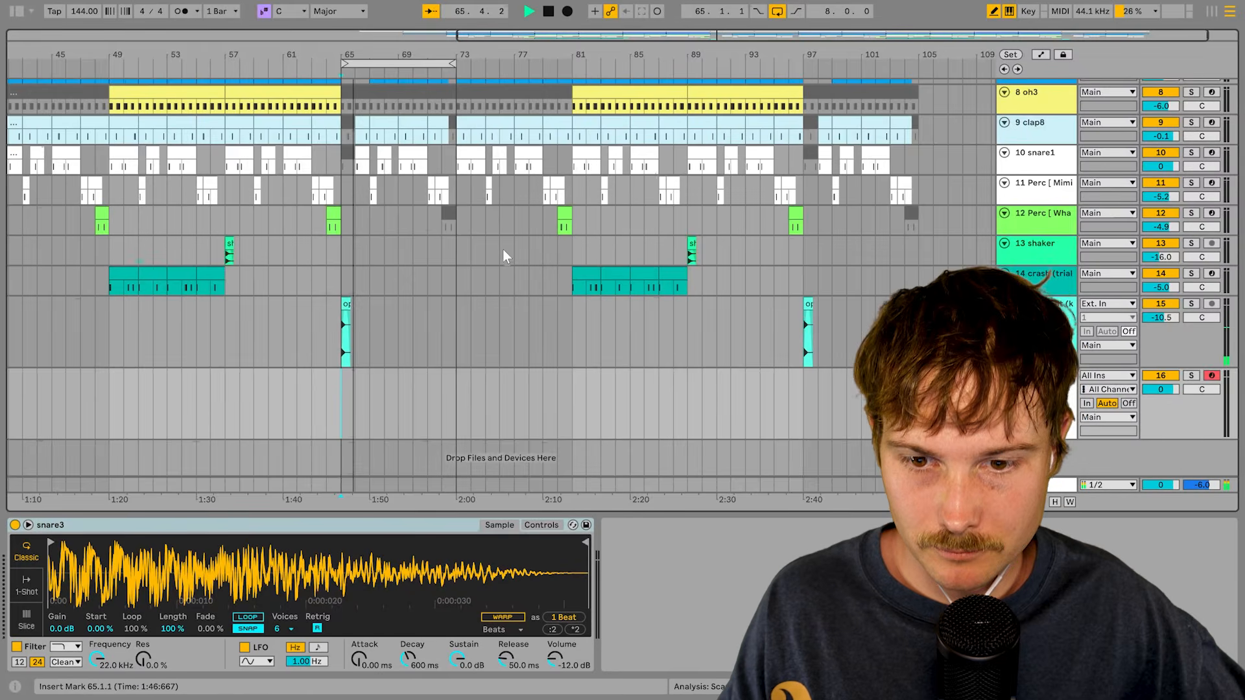
- Select the second crash section on track 14 from bar 81 to 89, loop it, and play it back
mouse_move(503, 250)
left_mouse_down()
mouse_move(652, 413)
mouse_move(618, 368)
left_mouse_up()
key("space")
left_click(577, 355)
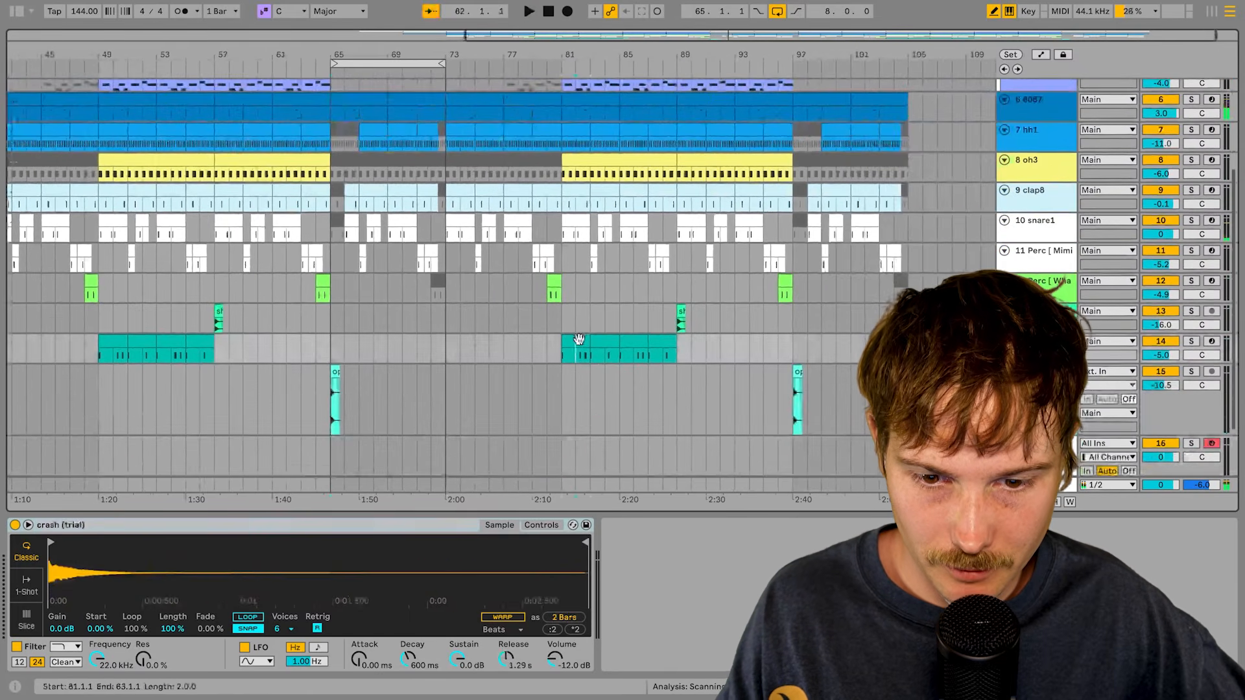
left_click(579, 340)
key("space")
left_click(665, 340, "shift")
key("ctrl+l")
scroll(695, 346, "down", 1)
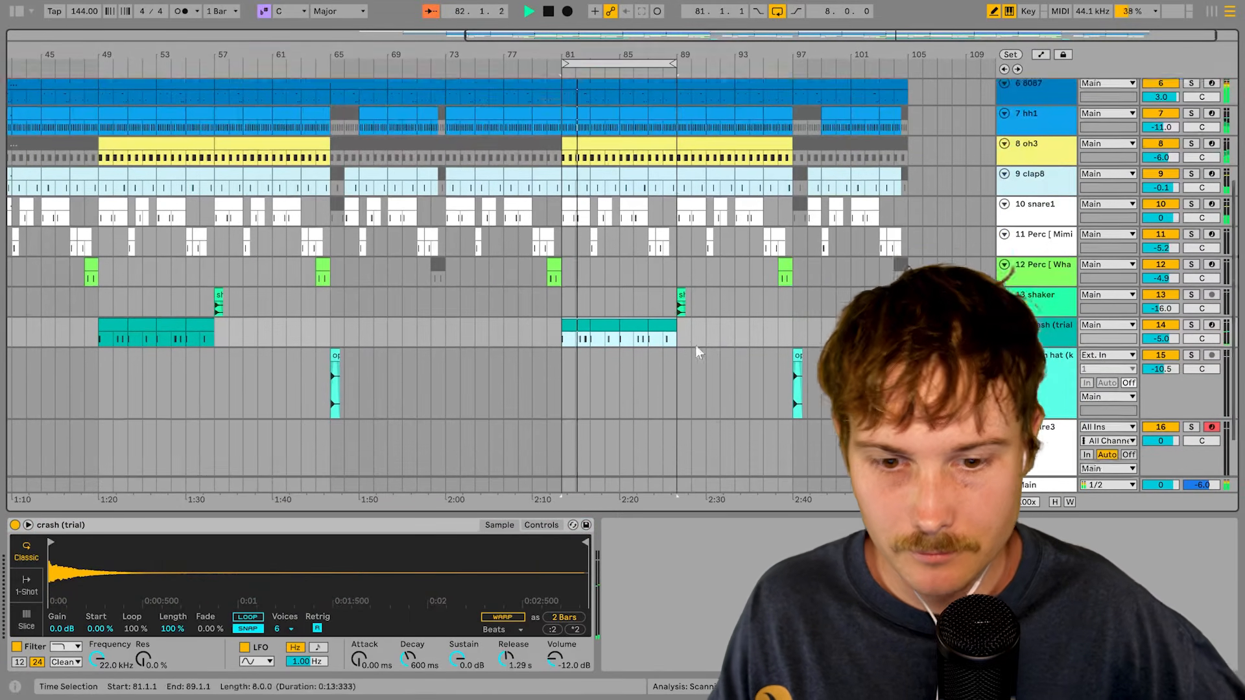
- Place the insert marker at bar 88 on the snare3 track
scroll(696, 347, "down", 2)
left_click(667, 397)
left_click_drag(660, 52, 655, 91)
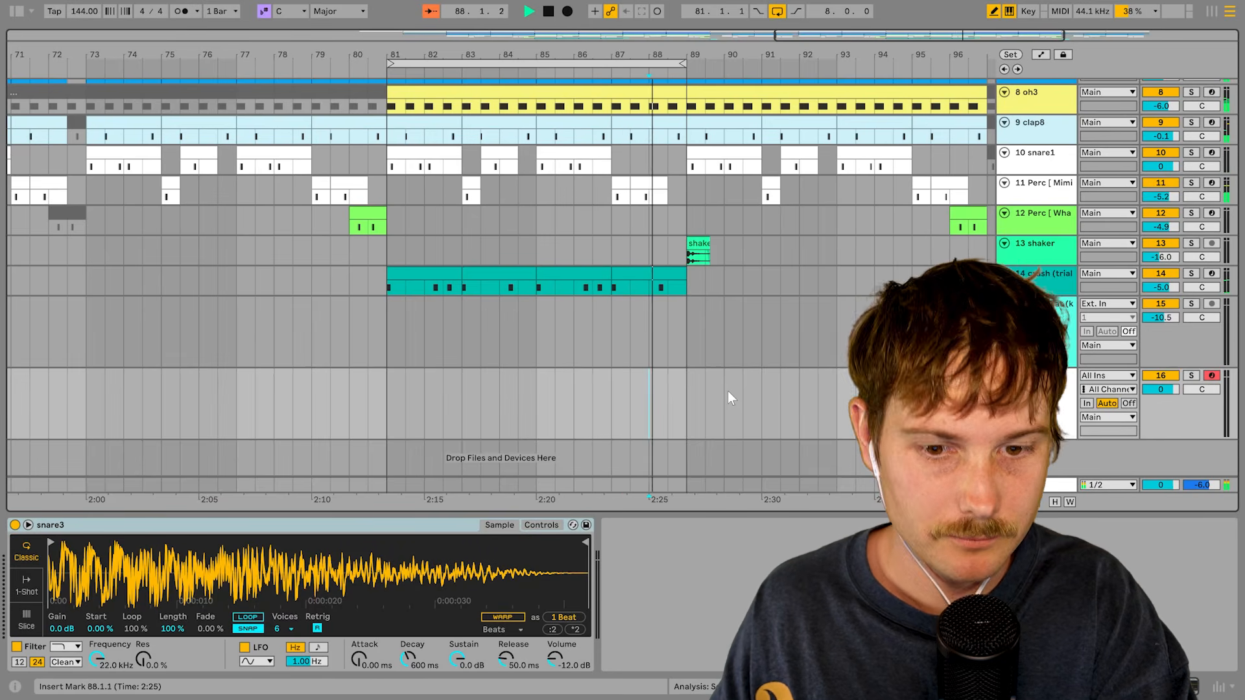
- Check the track levels in the Session mixer and stop playback
key("Tab")
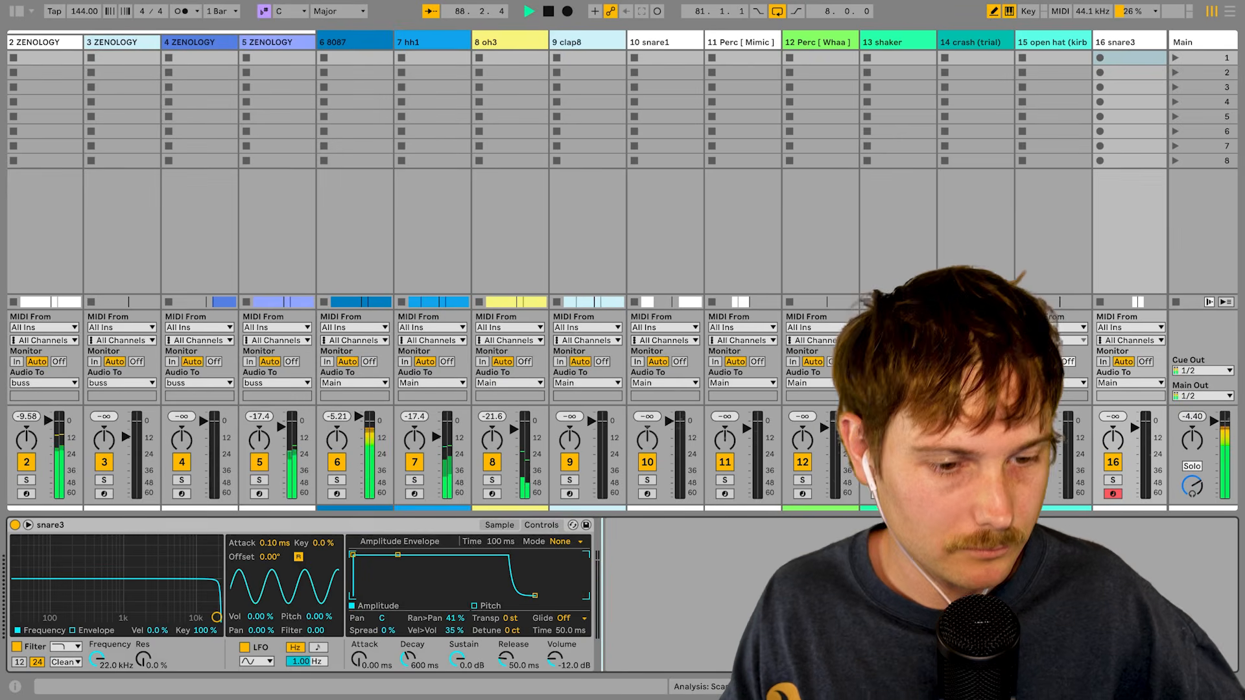
key("space")
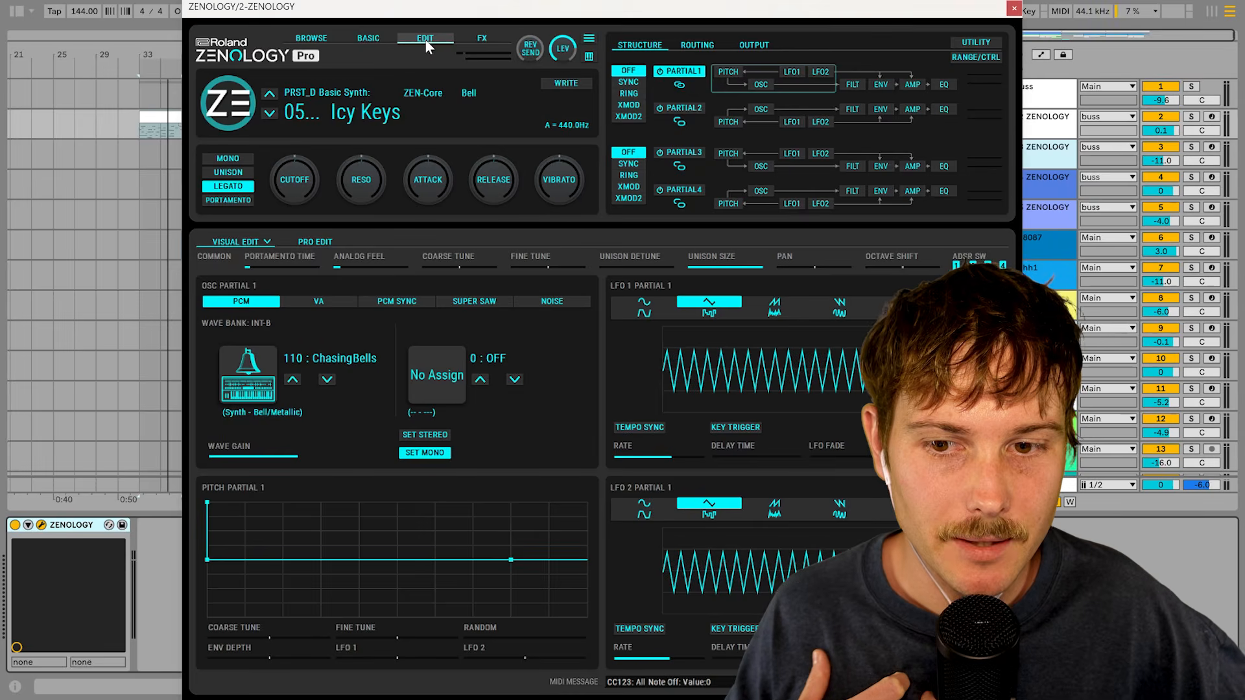
- Compare the Basic and Edit pages of track 2's ZENOLOGY Icy Keys patch and reposition the window to show the Edit page
left_click(368, 37)
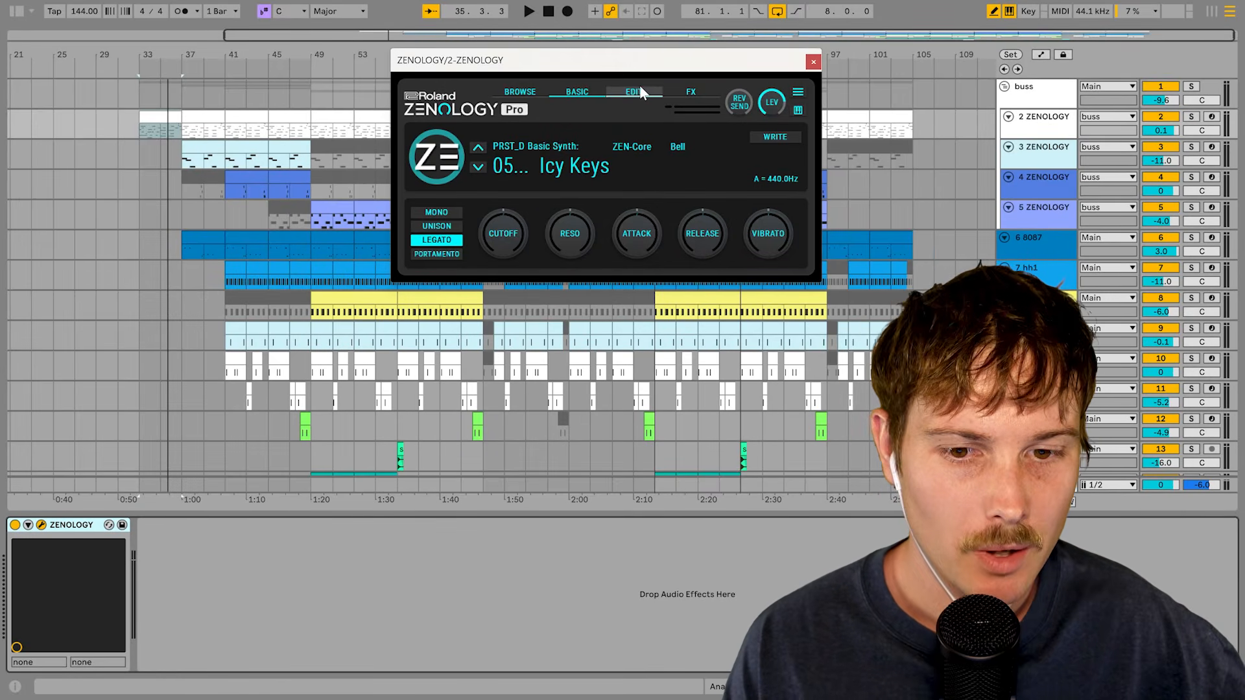
left_click(642, 96)
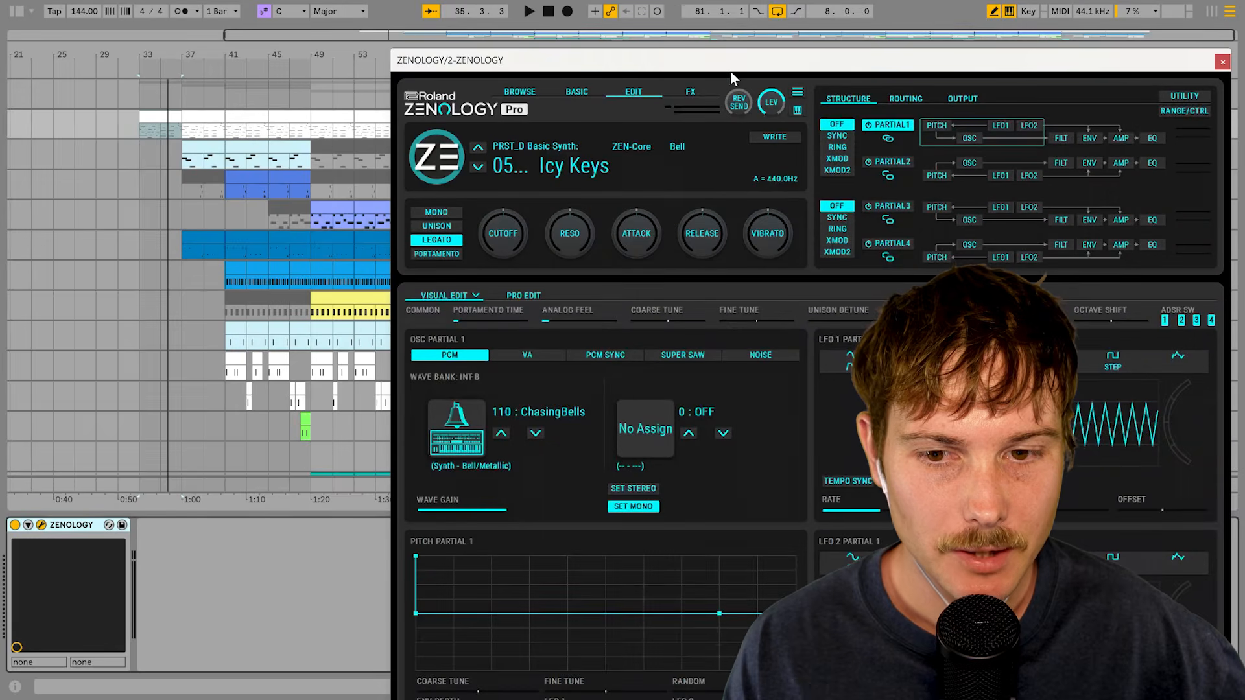
left_click_drag(723, 60, 591, 0)
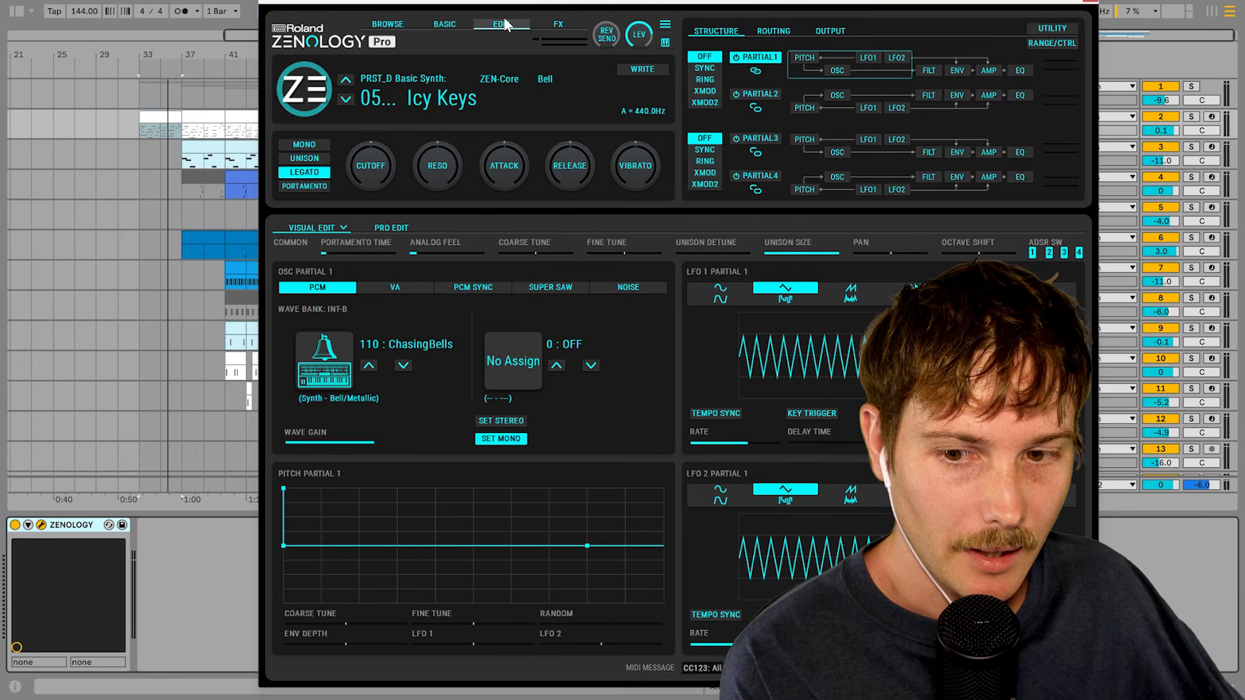
- Look through the PCM wave list for Partial 1 of Icy Keys, and the synth's Bell presets
left_click_drag(733, 2, 720, 5)
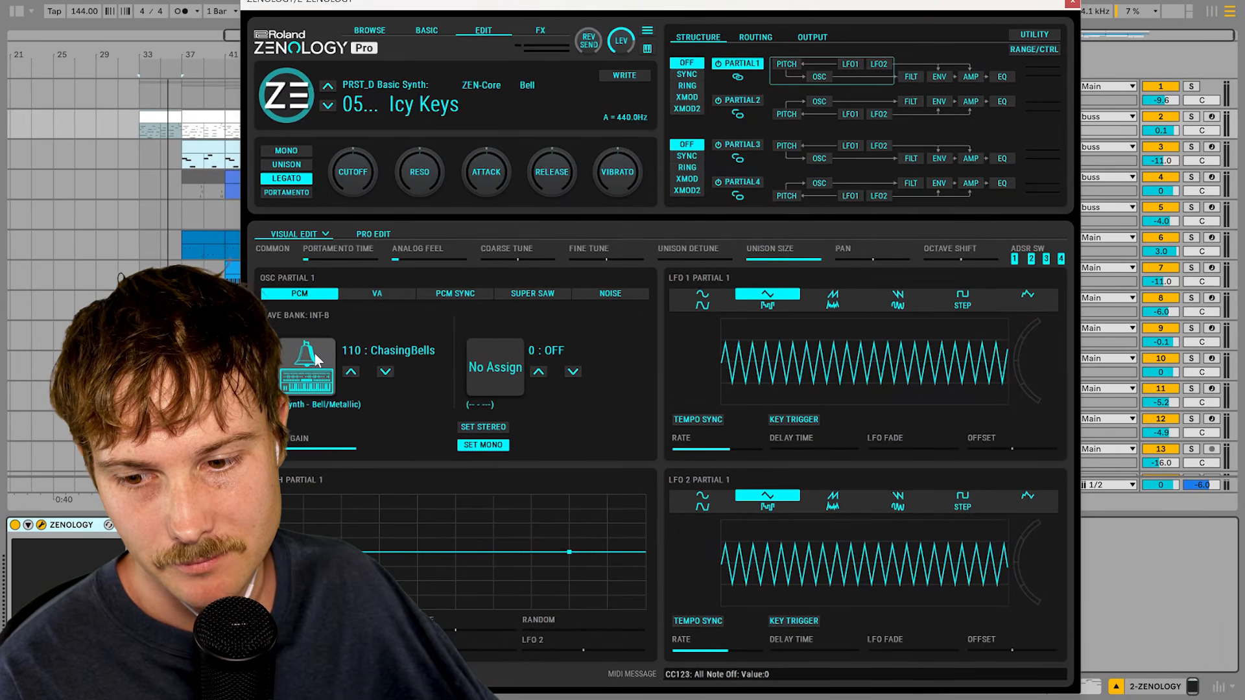
left_click(317, 352)
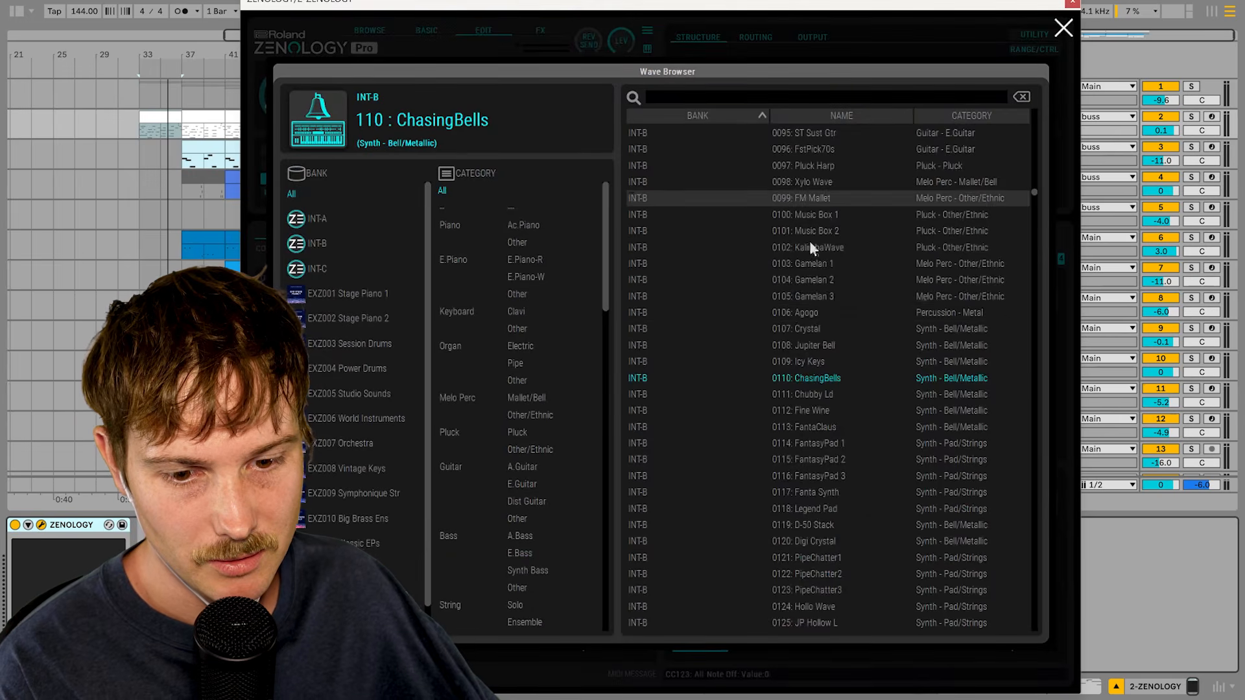
scroll(817, 292, "down", 2)
scroll(843, 411, "down", 4)
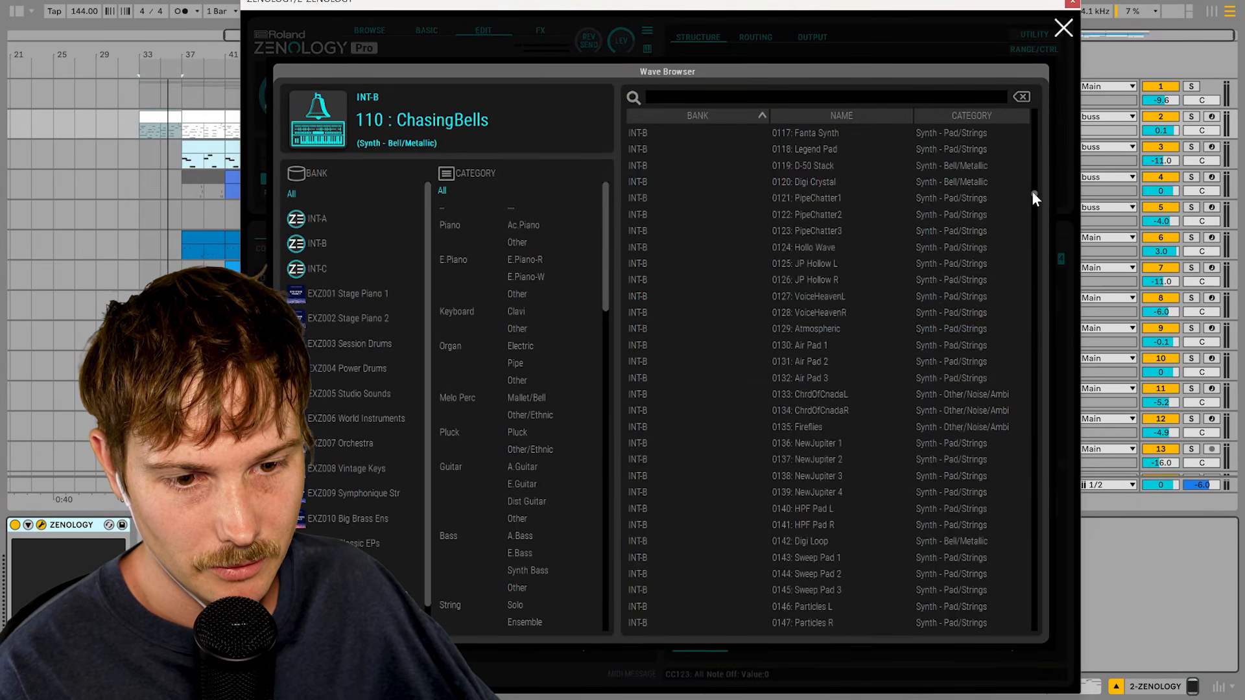
left_click_drag(1033, 192, 1044, 434)
left_click_drag(1032, 514, 1000, 143)
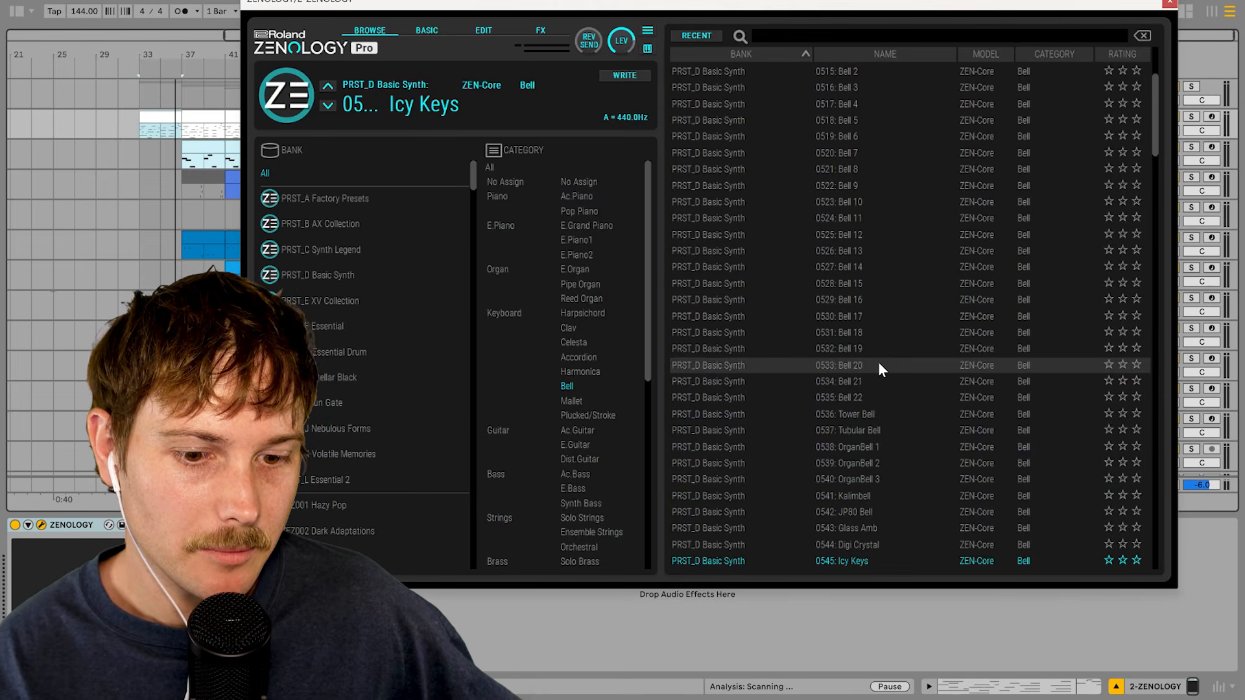
scroll(943, 305, "up", 2)
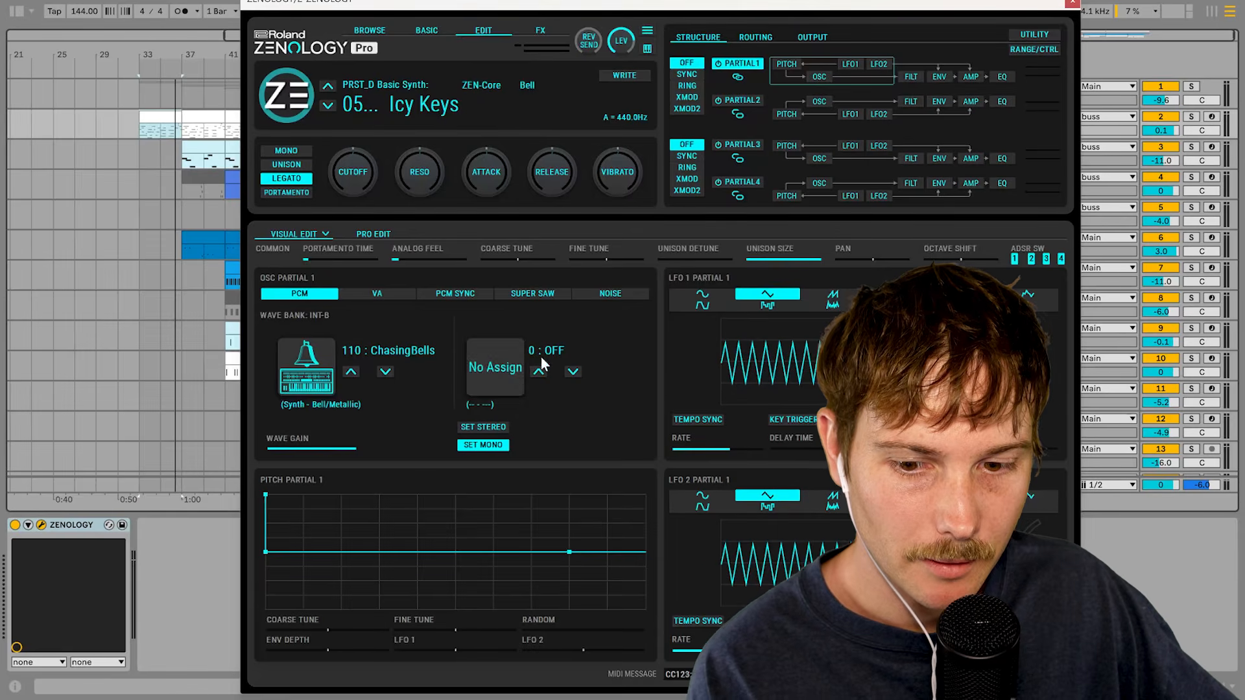
- Compare the PCM, VA, PCM Sync and Noise oscillator types for Partial 1, ending on PCM
left_click(380, 296)
left_click(299, 293)
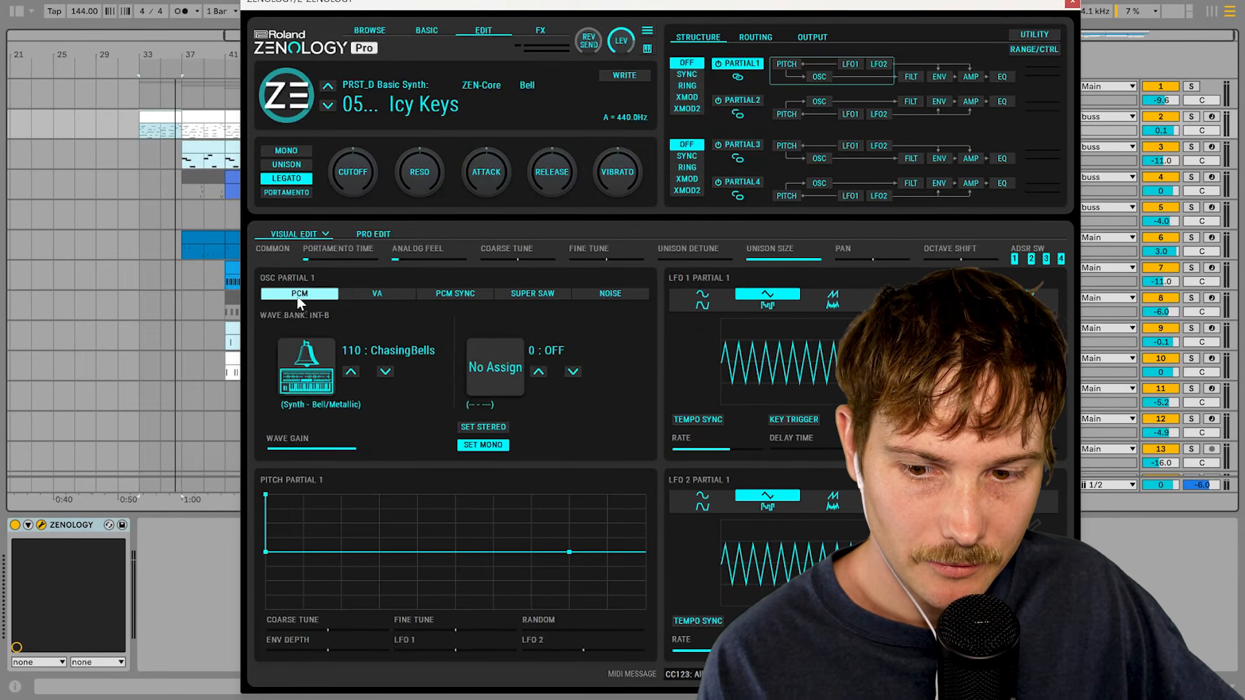
left_click(377, 294)
left_click(611, 293)
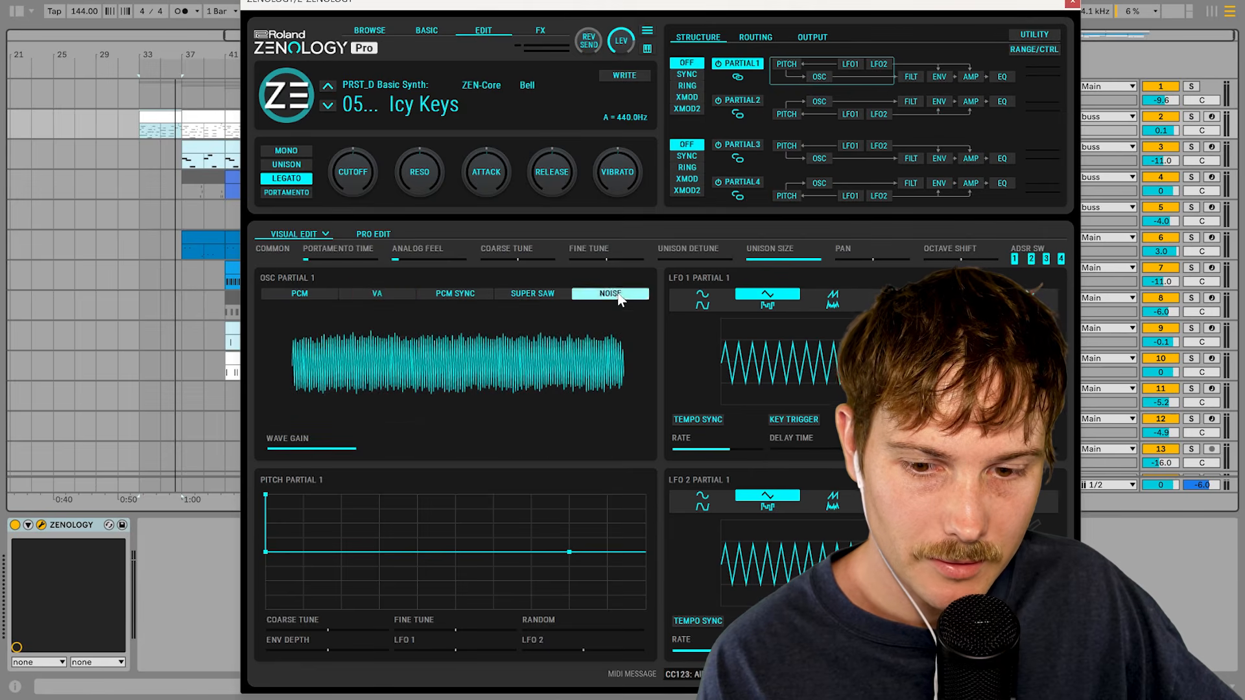
left_click(449, 300)
left_click(390, 297)
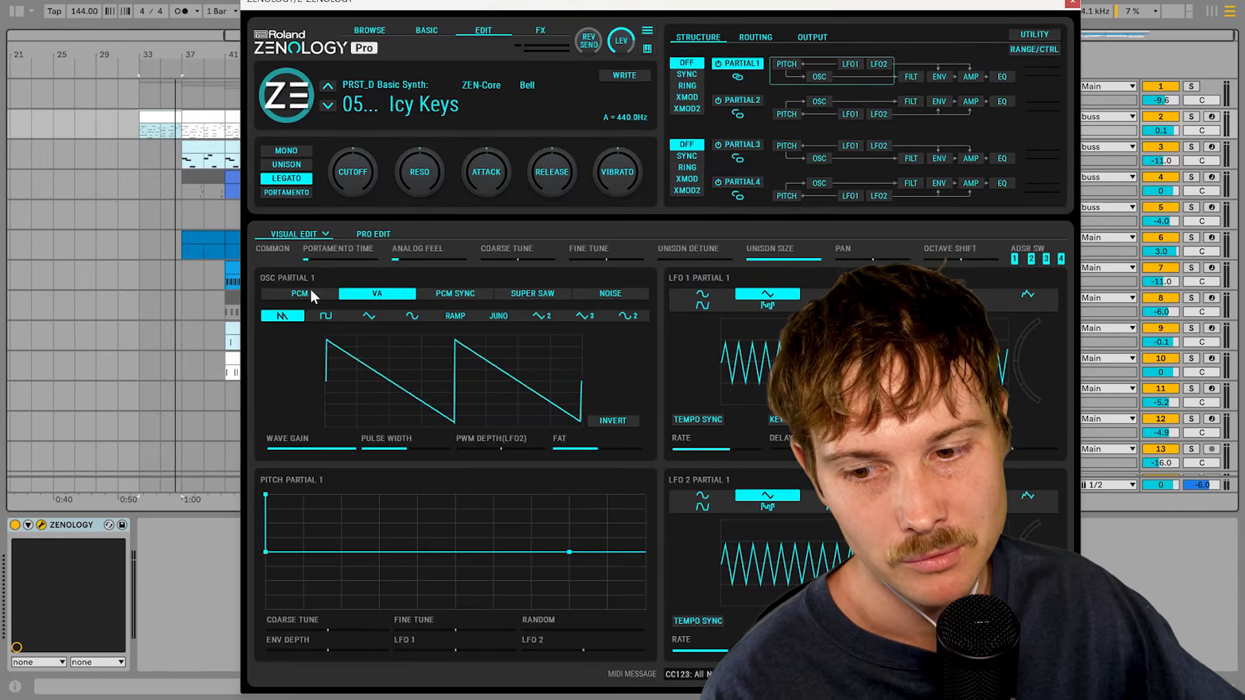
left_click(310, 291)
- Examine the waves listed around ChasingBells in the Wave Browser and close it without changing the wave
left_click(408, 352)
scroll(778, 342, "down", 4)
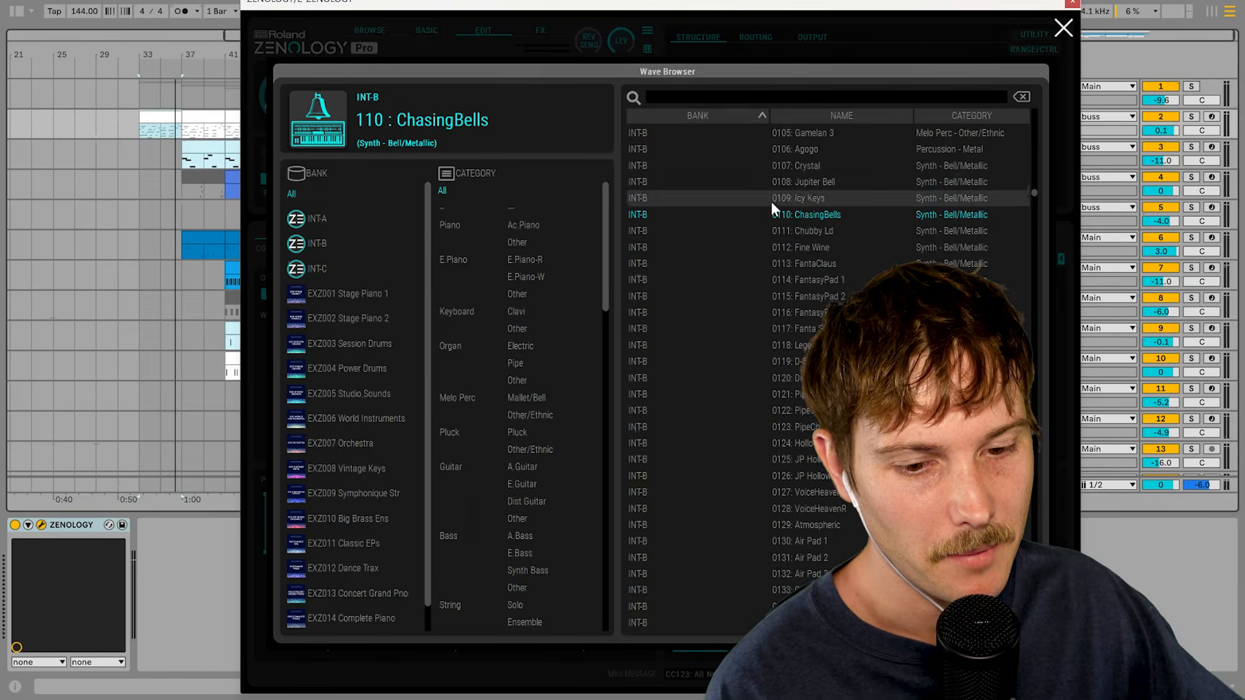
left_click(1064, 33)
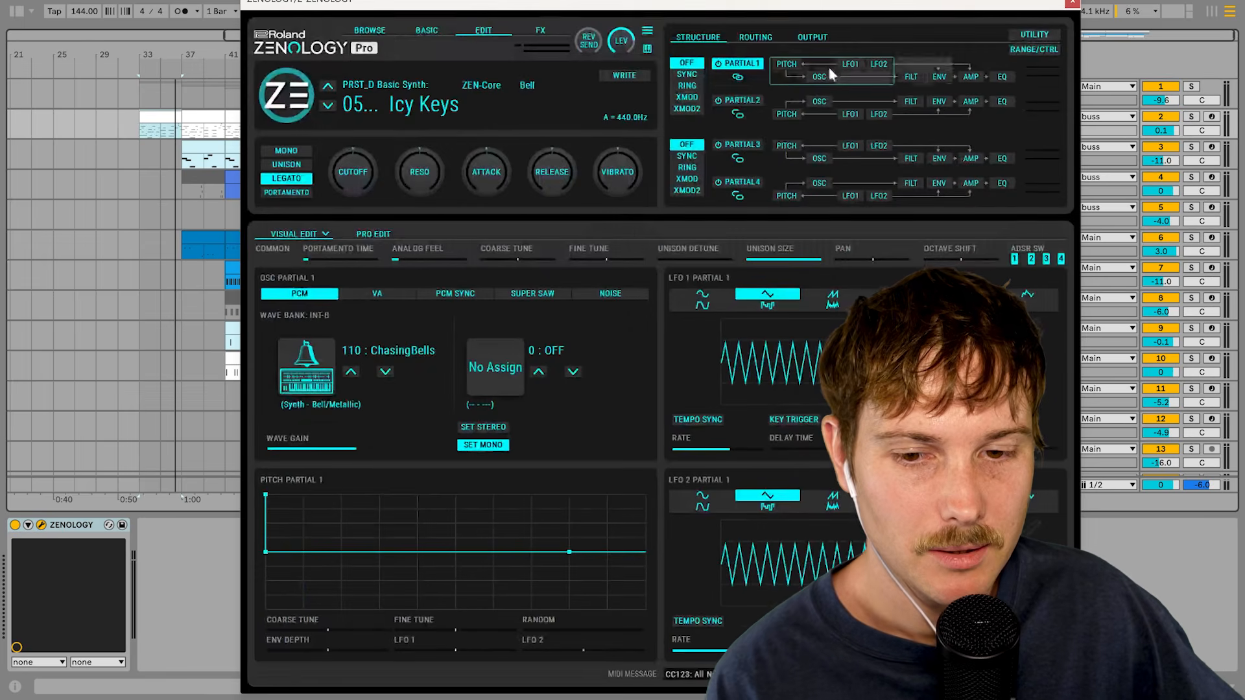
- Review the Bell presets in the ZENOLOGY preset browser and return to the Basic page
left_click(451, 31)
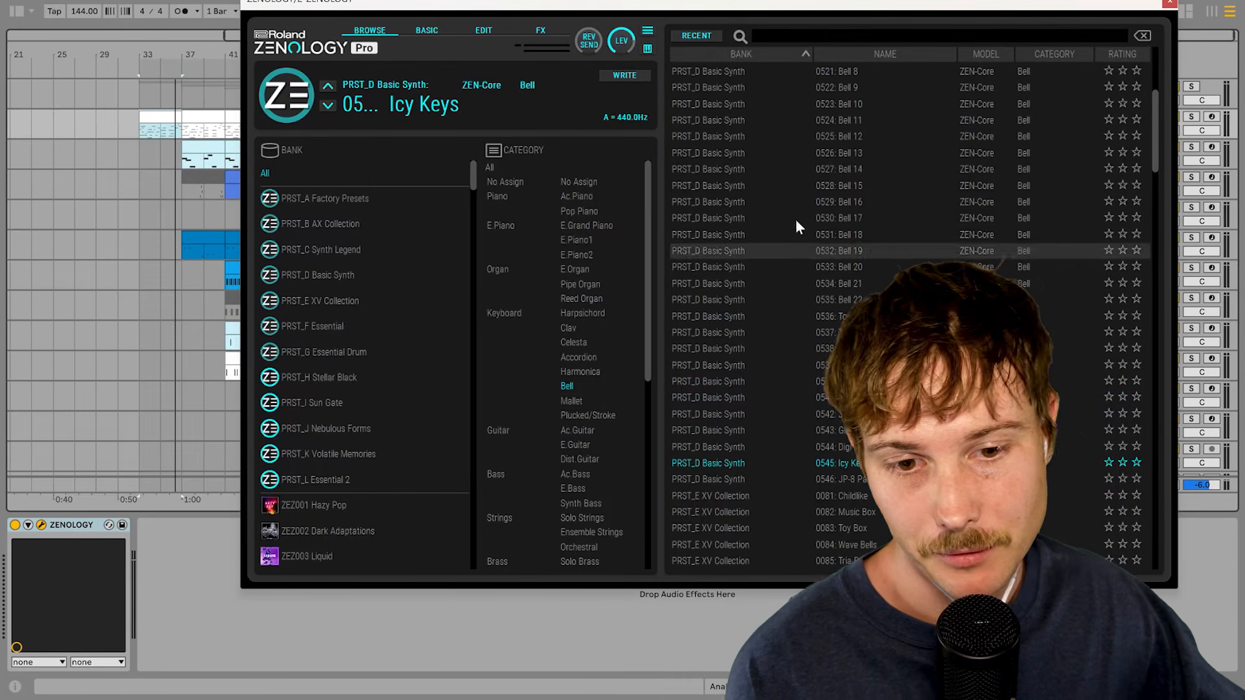
scroll(778, 188, "up", 2)
scroll(739, 229, "up", 3)
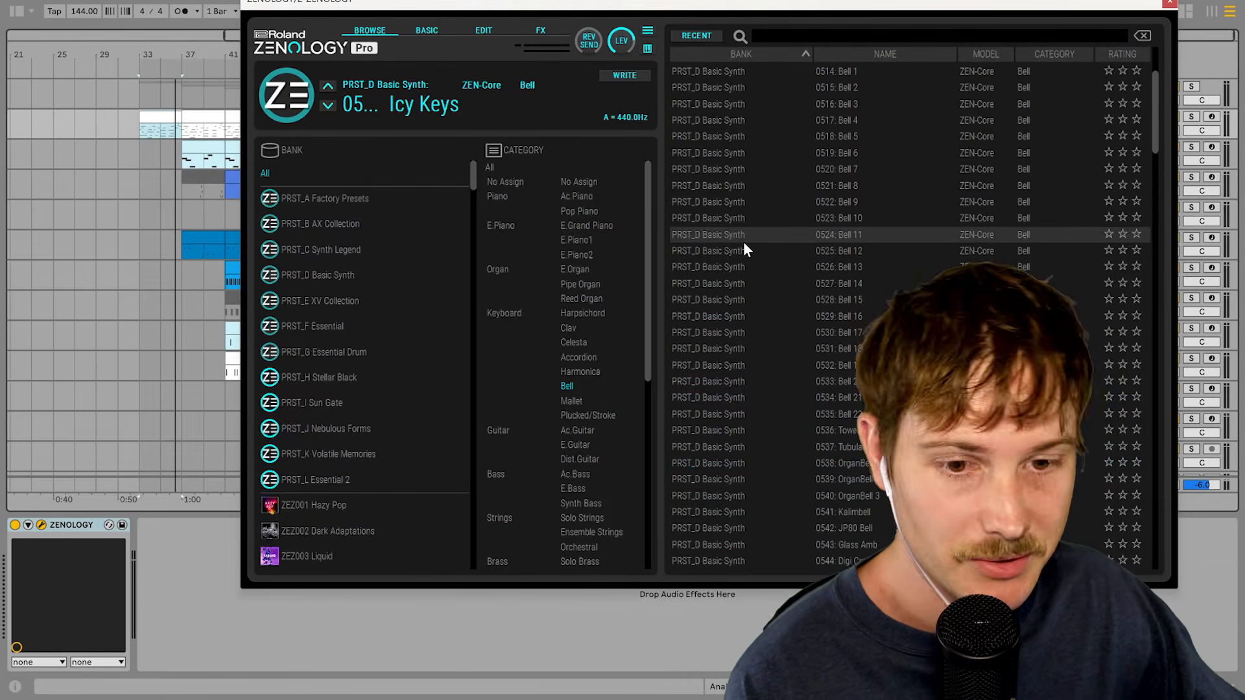
left_click(428, 31)
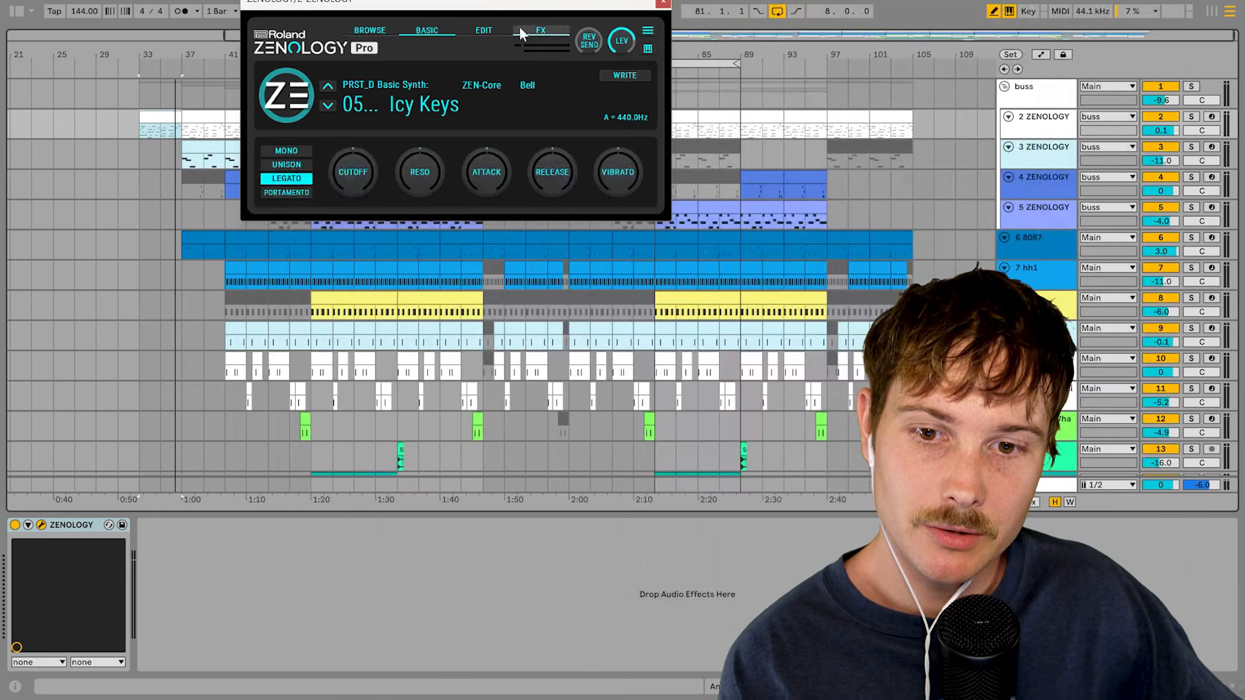
- Reopen Partial 1's wave list from the Edit page, examine the bell and pad waves, and close the list
left_click(484, 30)
left_click(410, 352)
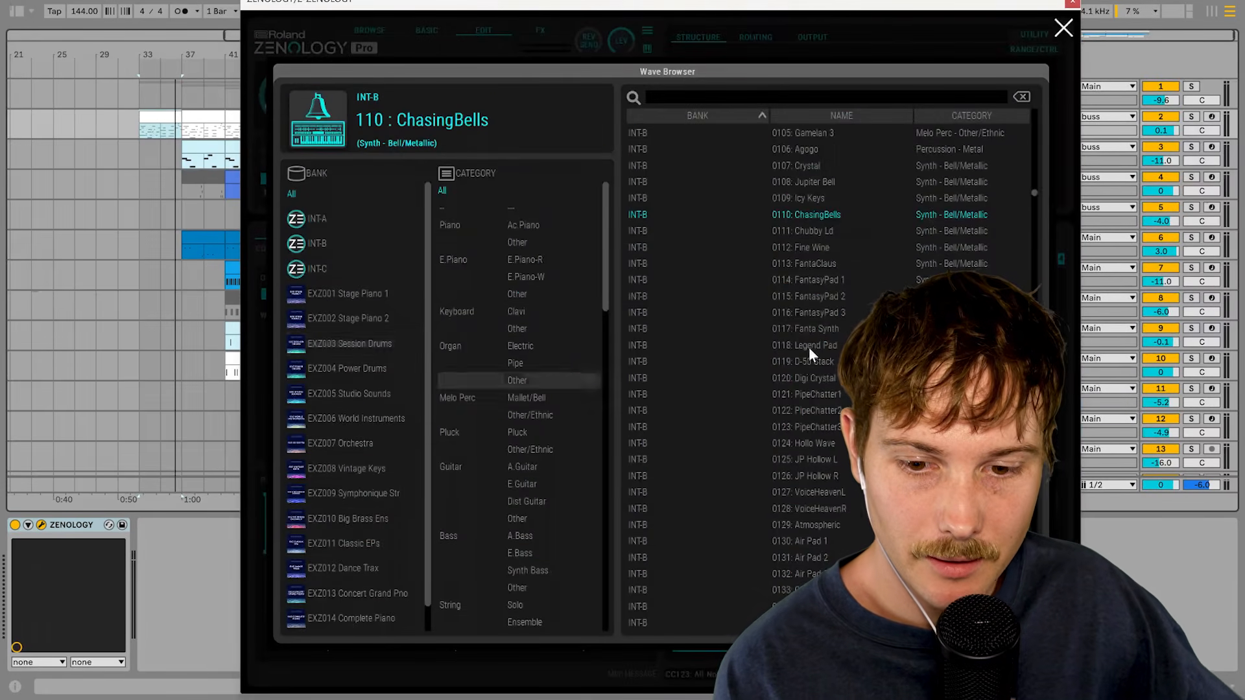
scroll(833, 324, "down", 3)
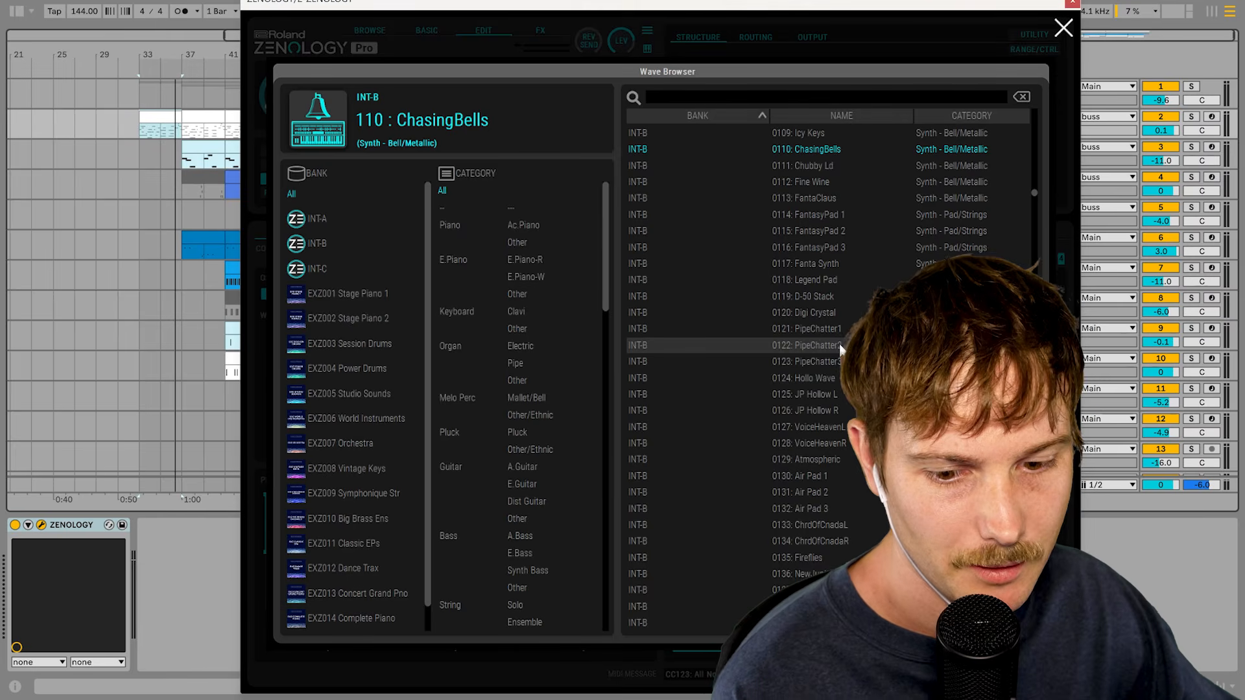
scroll(815, 350, "down", 2)
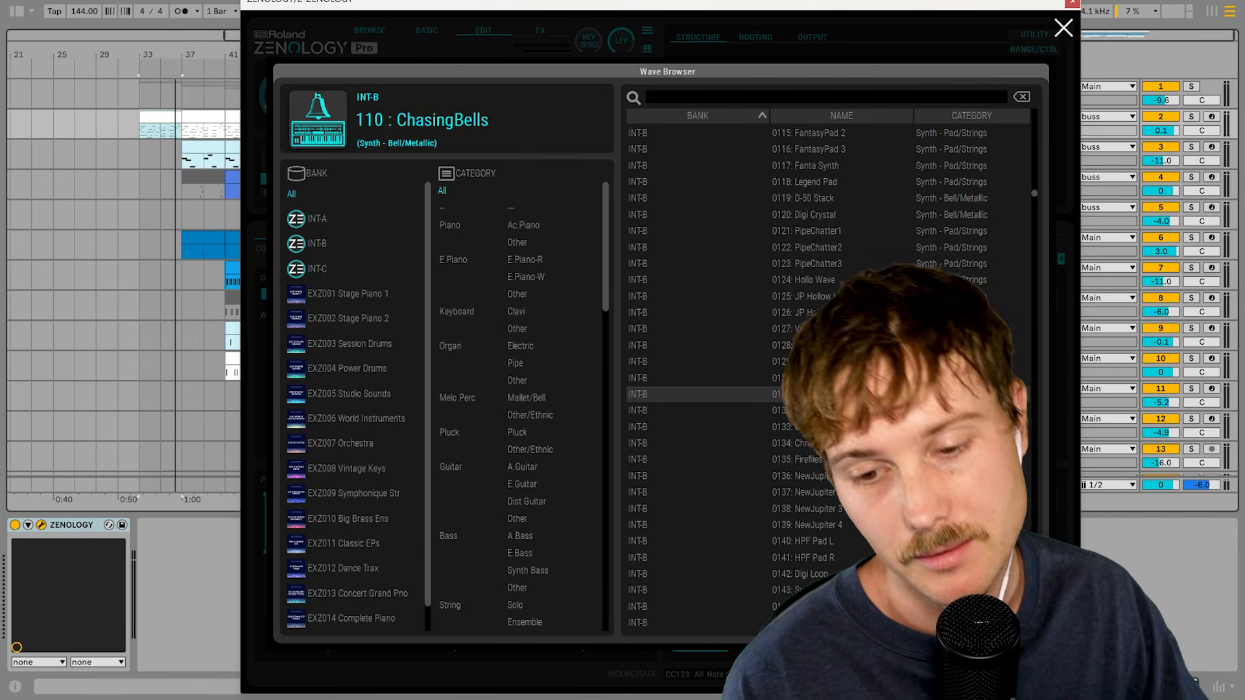
left_click(1063, 30)
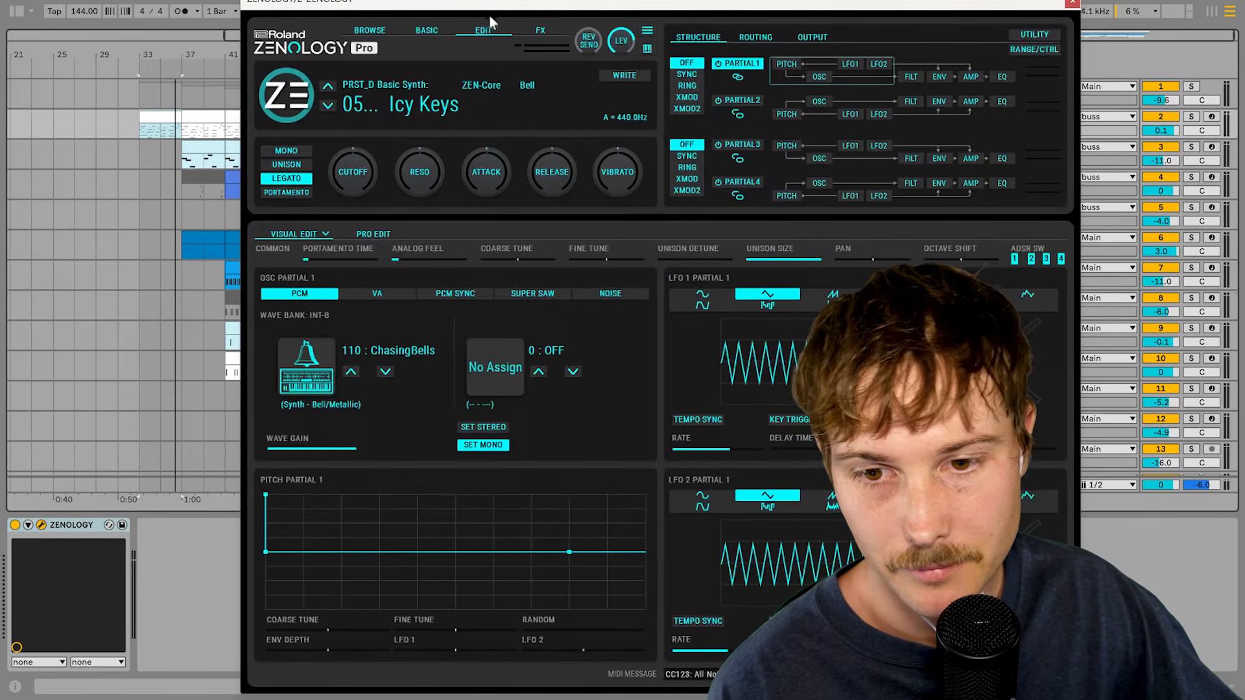
- Close the ZENOLOGY window and hide the device view to show all arrangement tracks during playback
left_click(1072, 3)
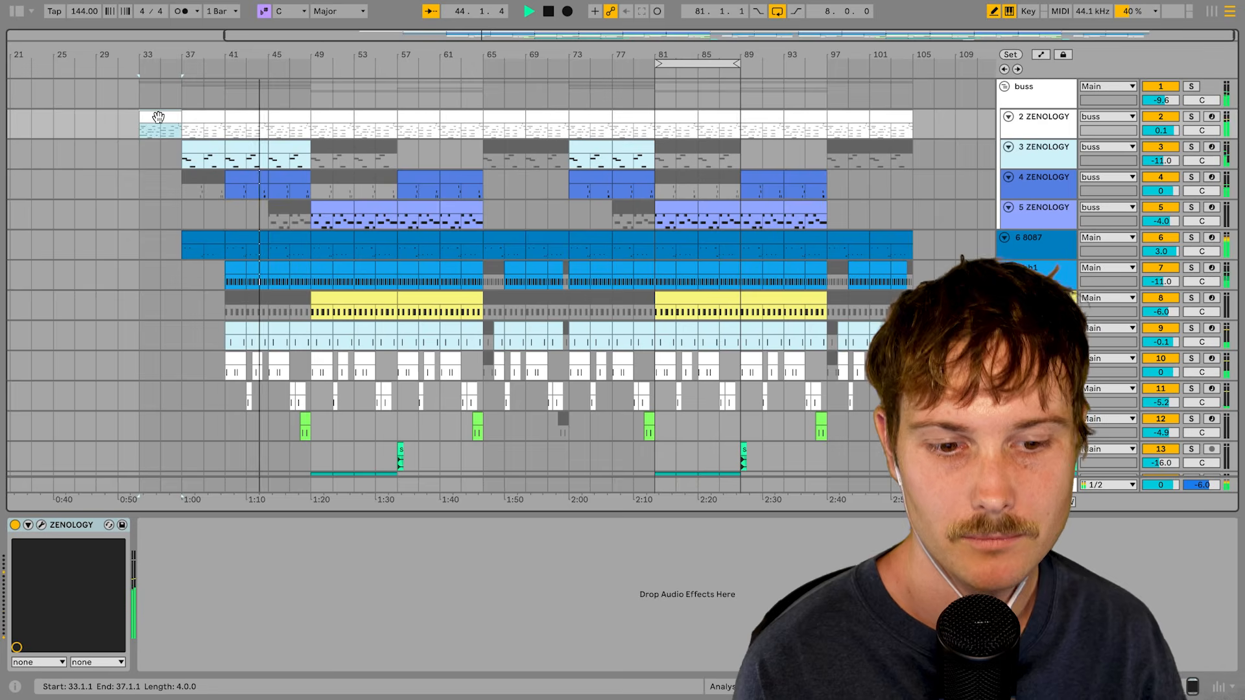
scroll(623, 285, "down", 4)
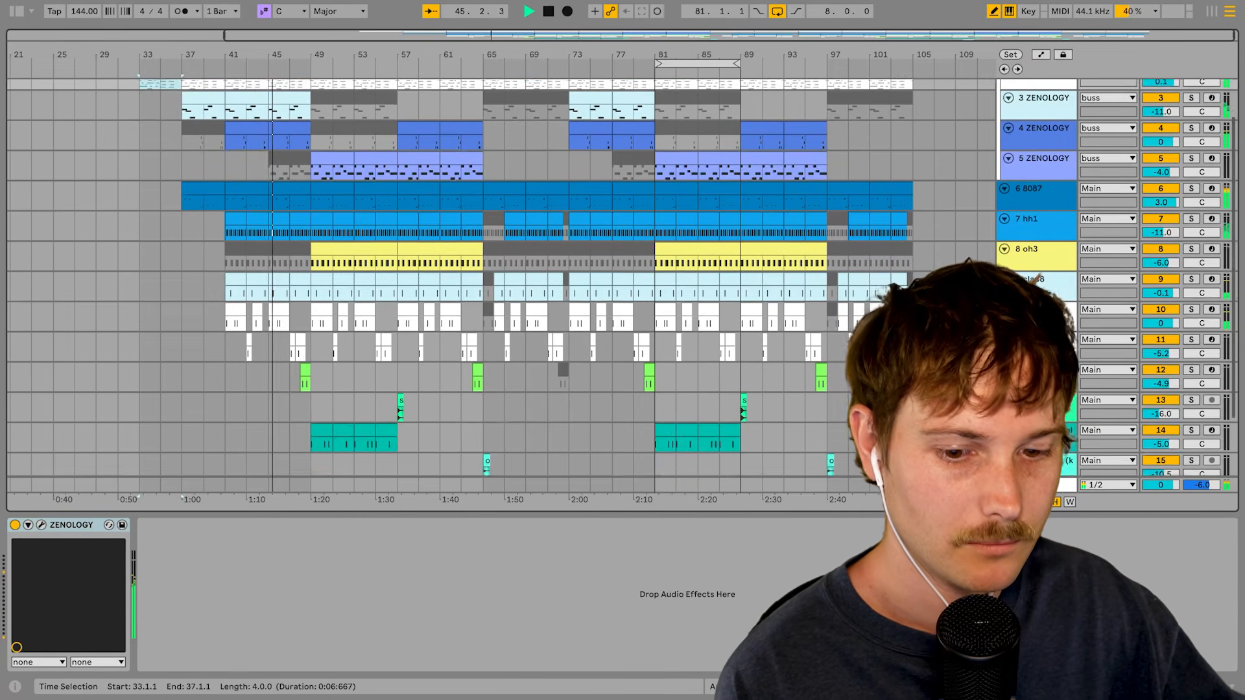
key("ctrl+alt+l")
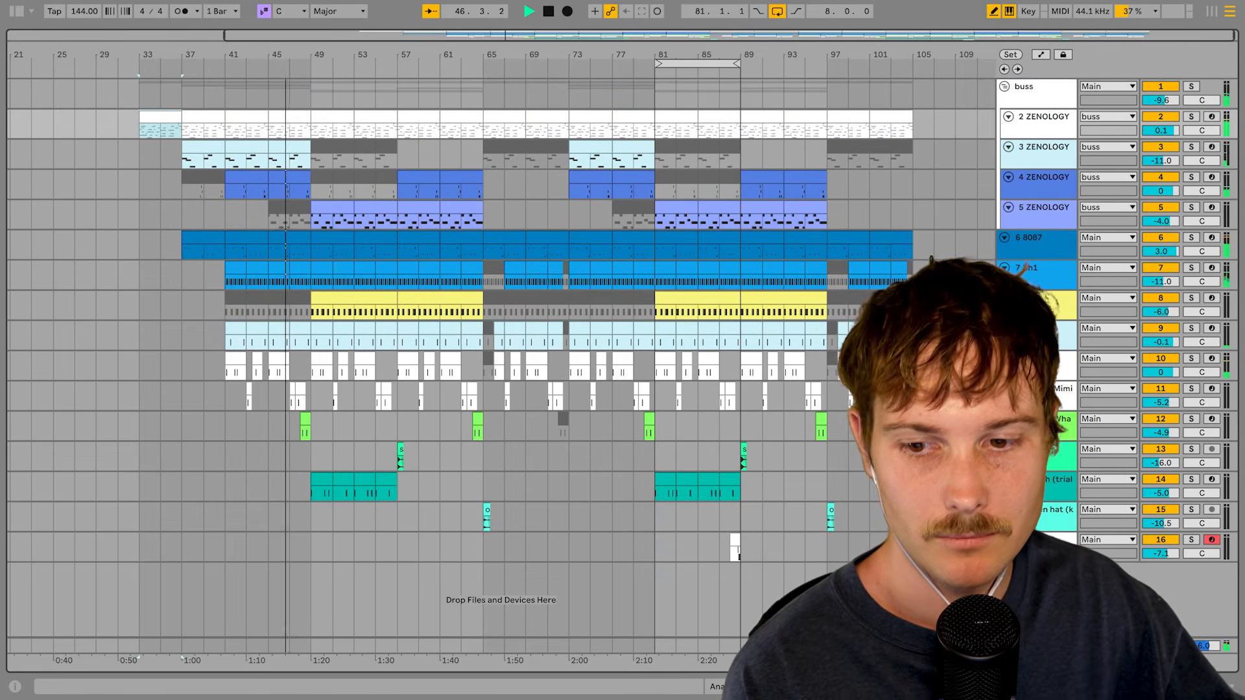